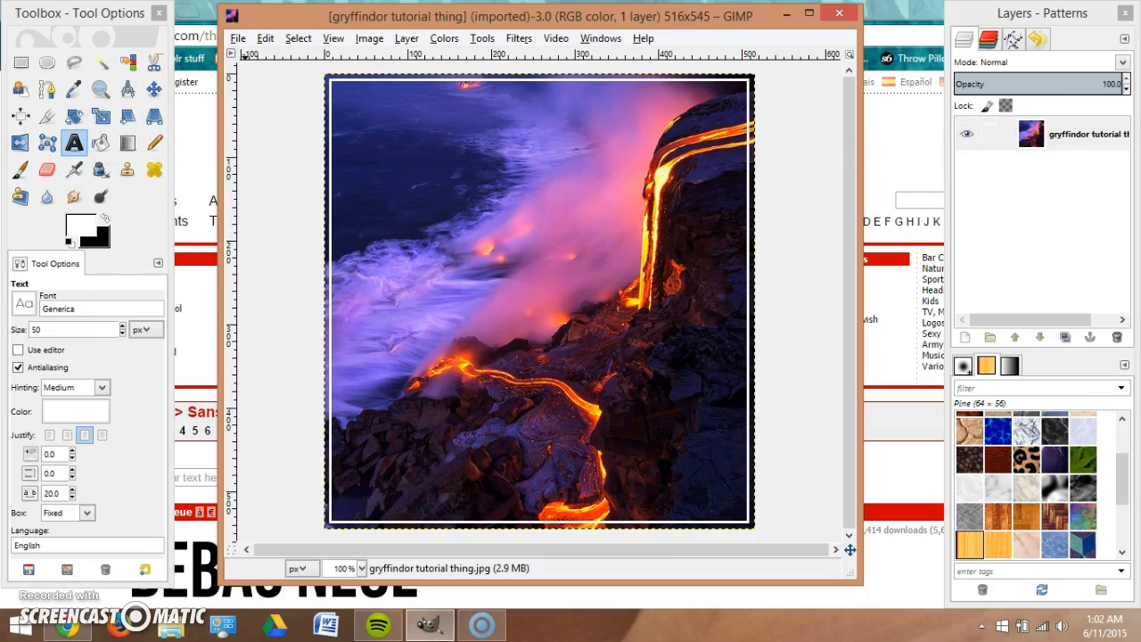
# Bring the dafont.com Sans serif listing featuring Bebas Neue in front of GIMP.
pyautogui.click(67, 626)
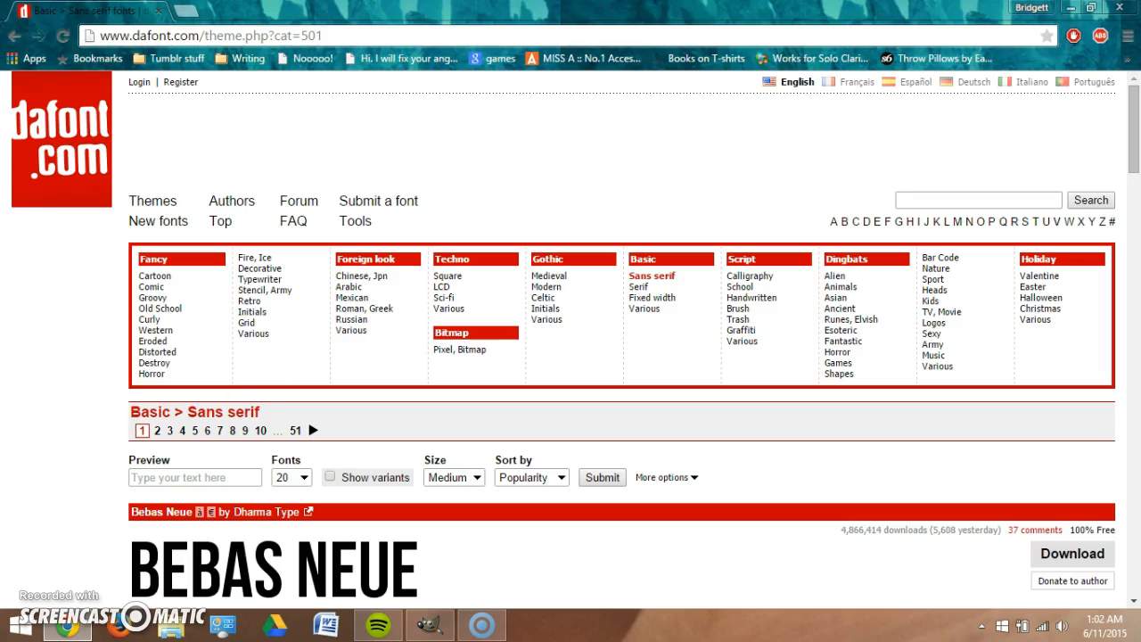
pyautogui.moveTo(132, 36); pyautogui.dragTo(160, 35)
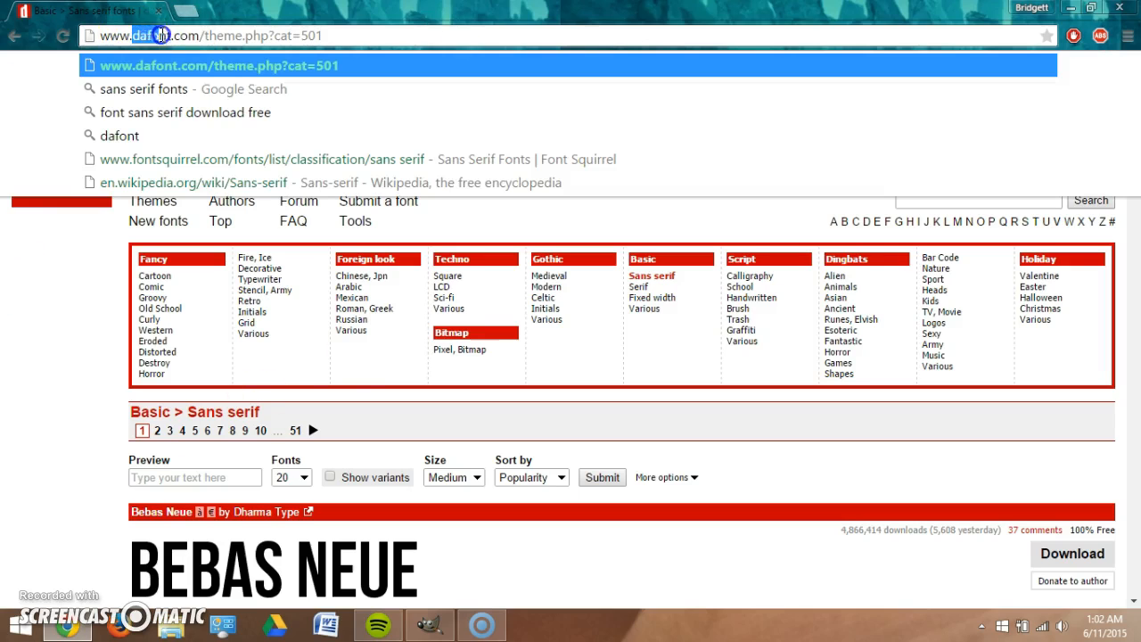
pyautogui.click(31, 334)
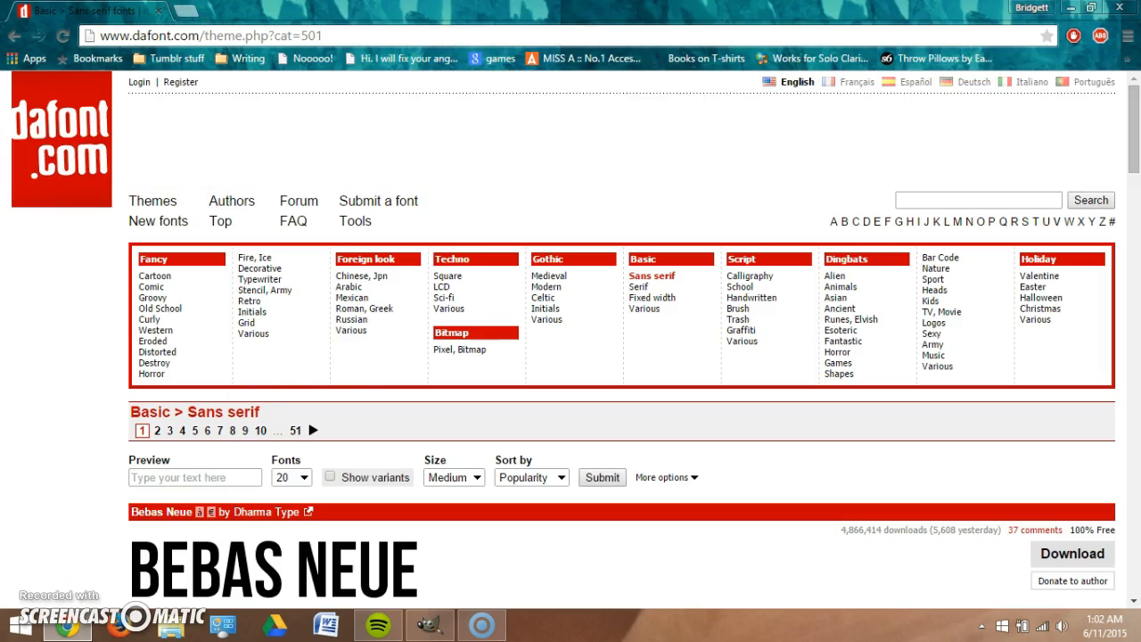
pyautogui.scroll(-5, 43, 262)
pyautogui.scroll(-14, 53, 214)
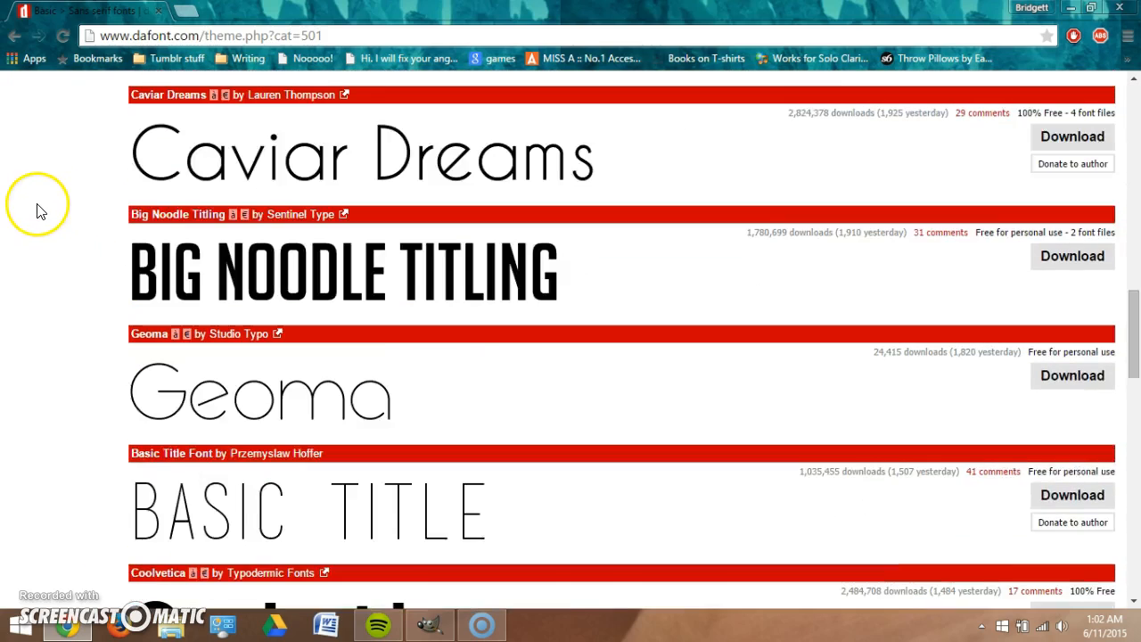
pyautogui.scroll(16, 36, 225)
pyautogui.scroll(3, 35, 225)
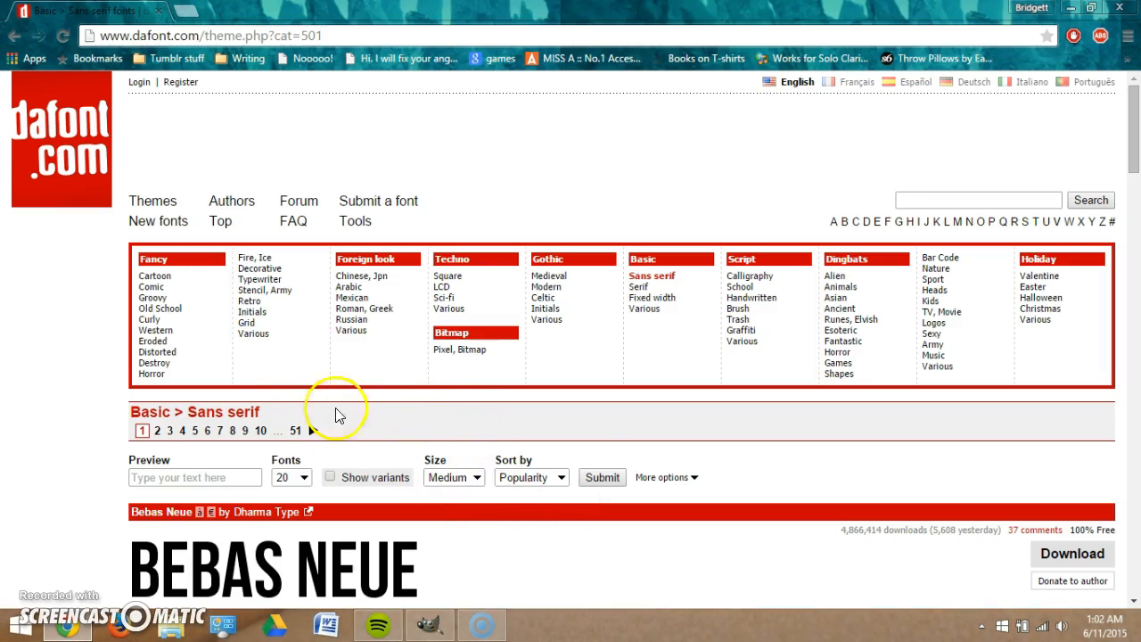
pyautogui.scroll(-6, 94, 313)
pyautogui.scroll(5, 96, 318)
pyautogui.scroll(-10, 288, 428)
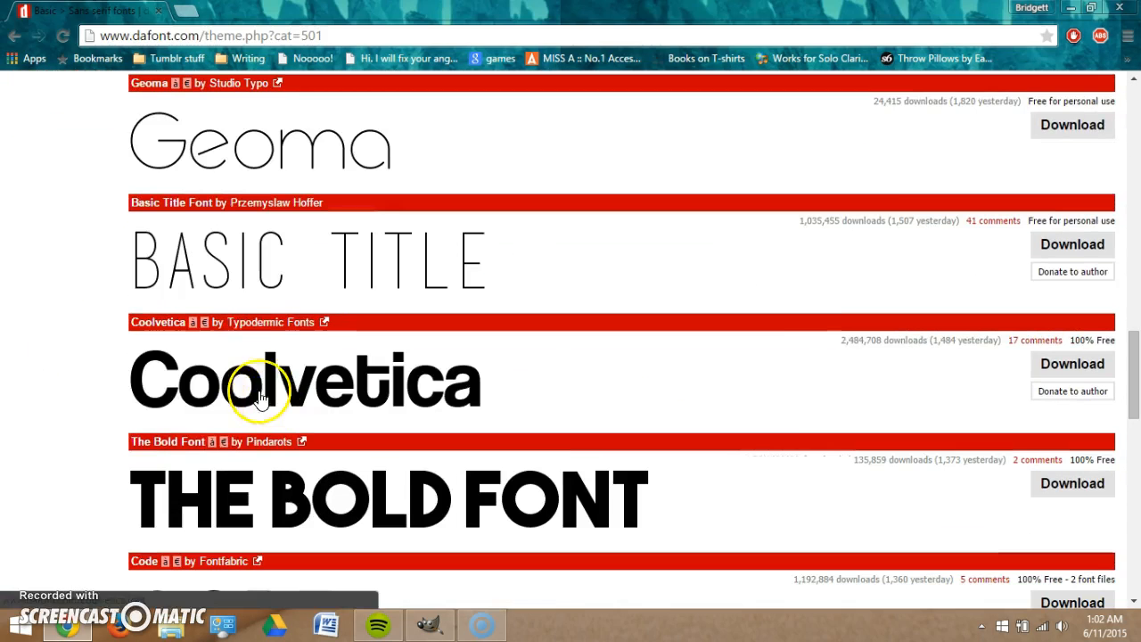
pyautogui.scroll(10, 179, 392)
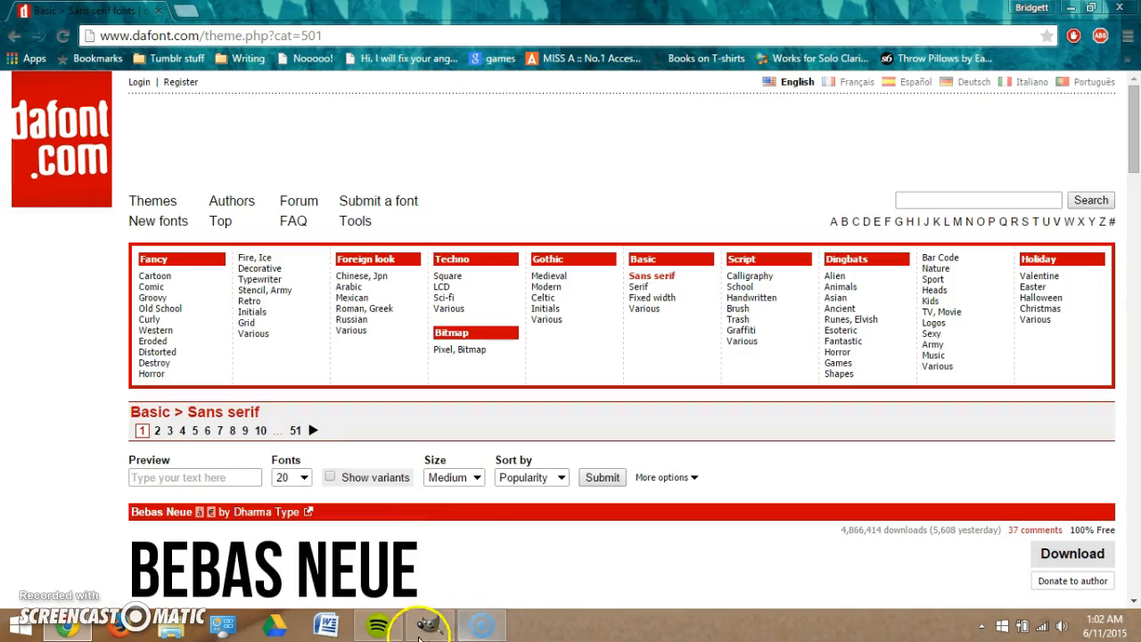
# Back in GIMP, keep the Generica font and place an empty text box near the photo's top-left.
pyautogui.click(425, 622)
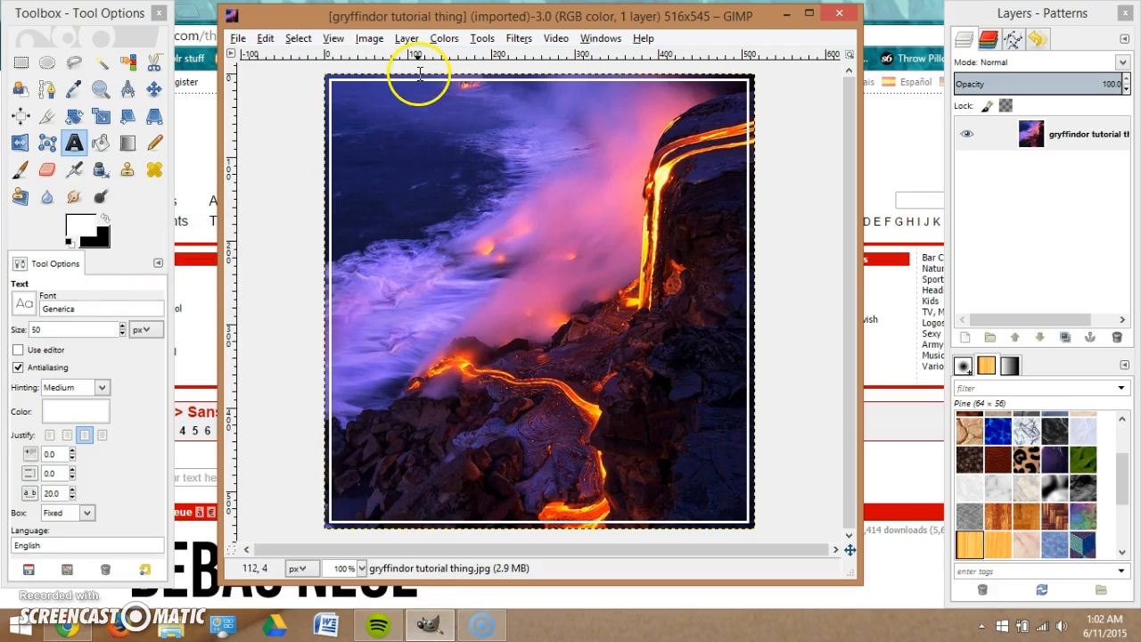
pyautogui.click(101, 307)
pyautogui.moveTo(98, 307); pyautogui.dragTo(36, 308)
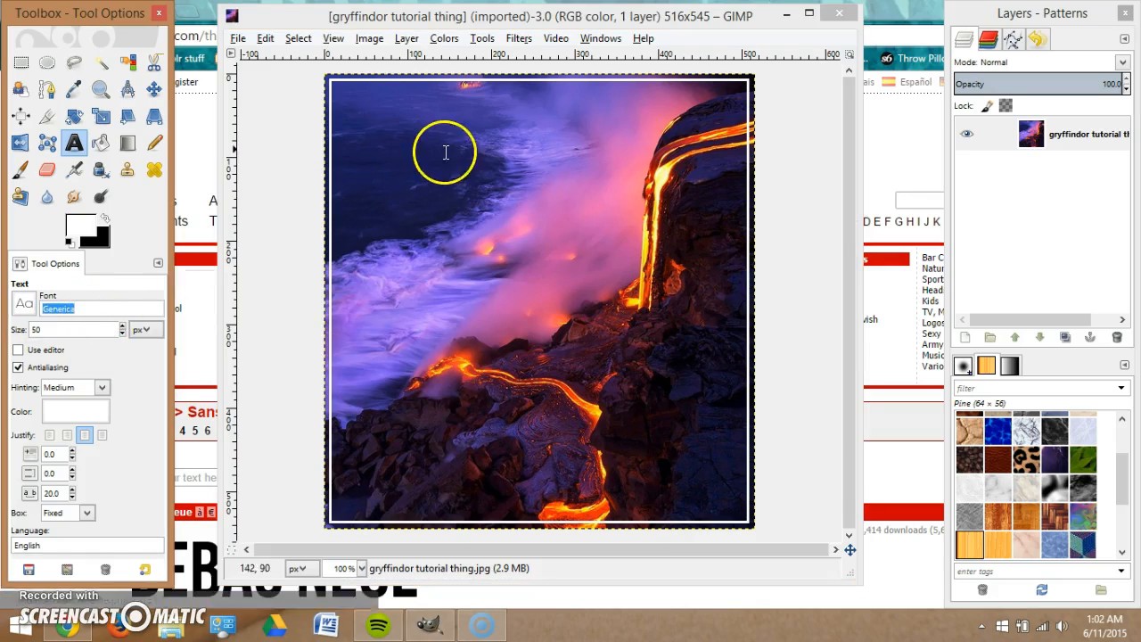
pyautogui.click(366, 118)
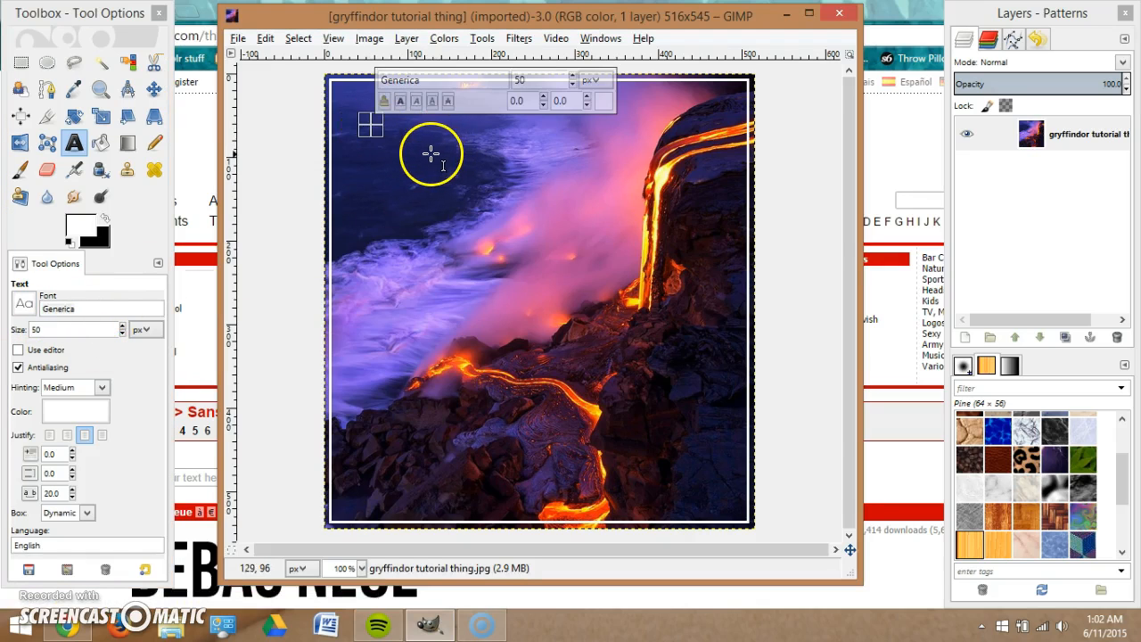
pyautogui.click(386, 156)
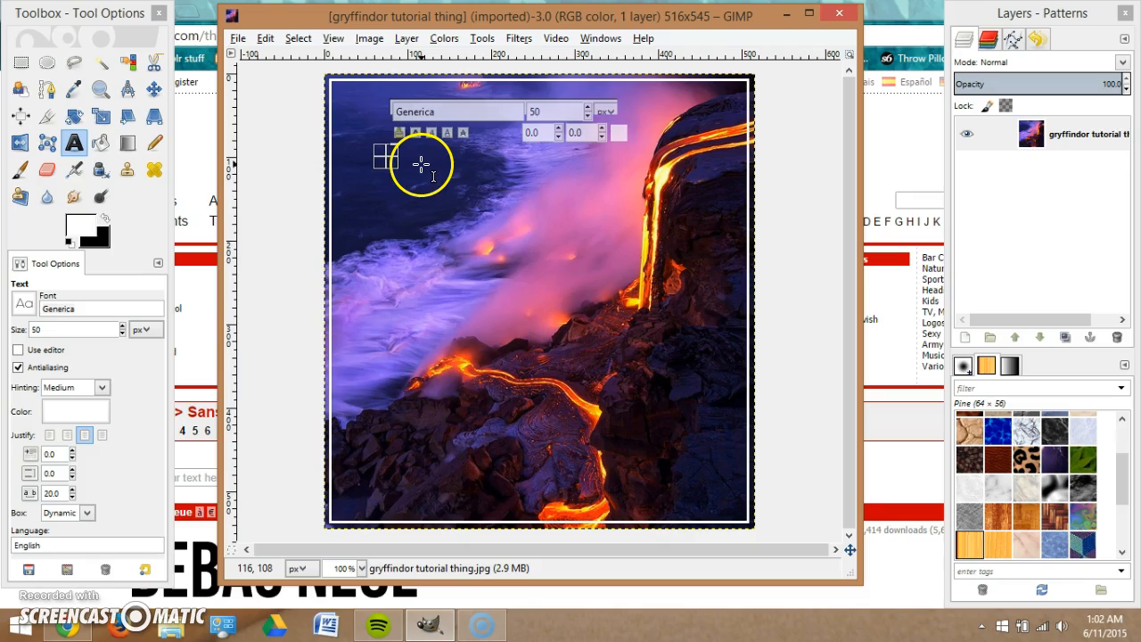
pyautogui.click(421, 164)
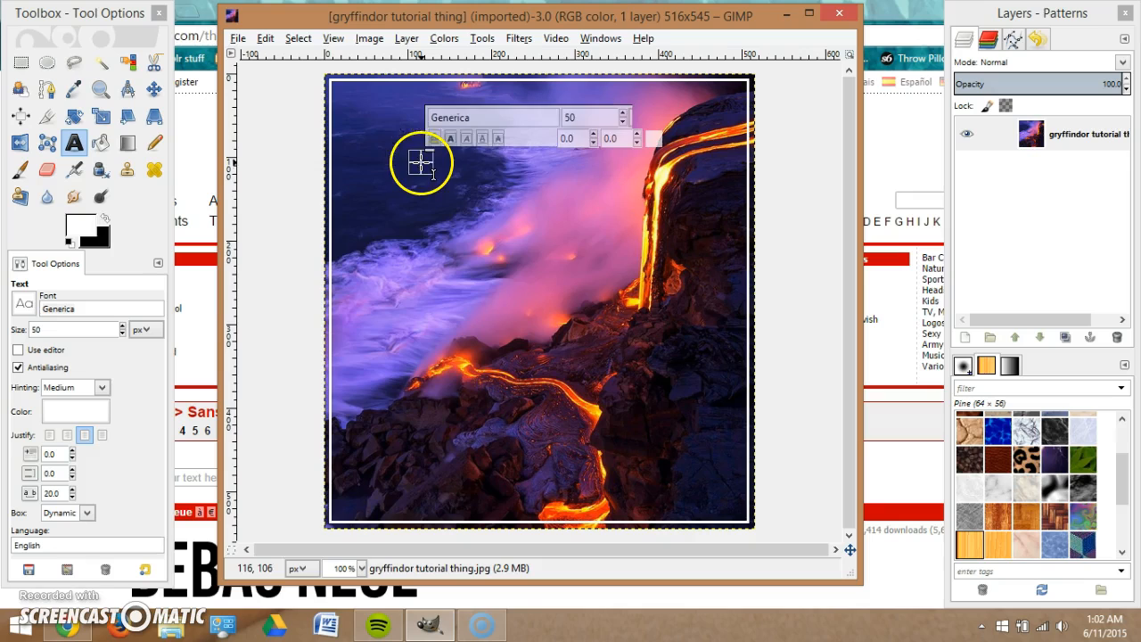
pyautogui.click(485, 443)
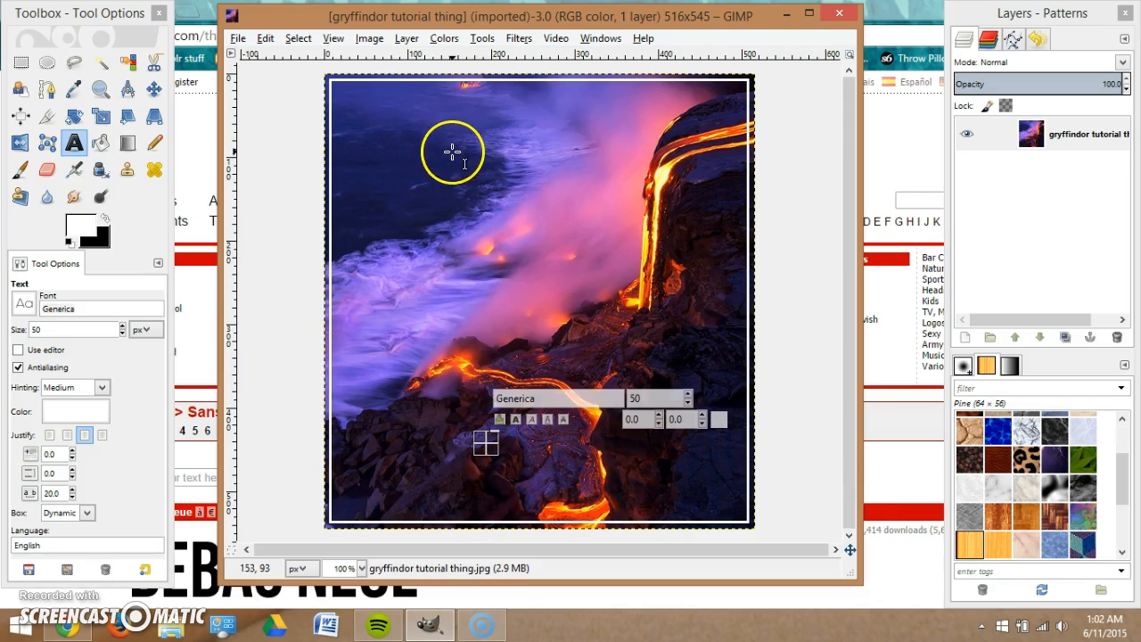
pyautogui.click(368, 120)
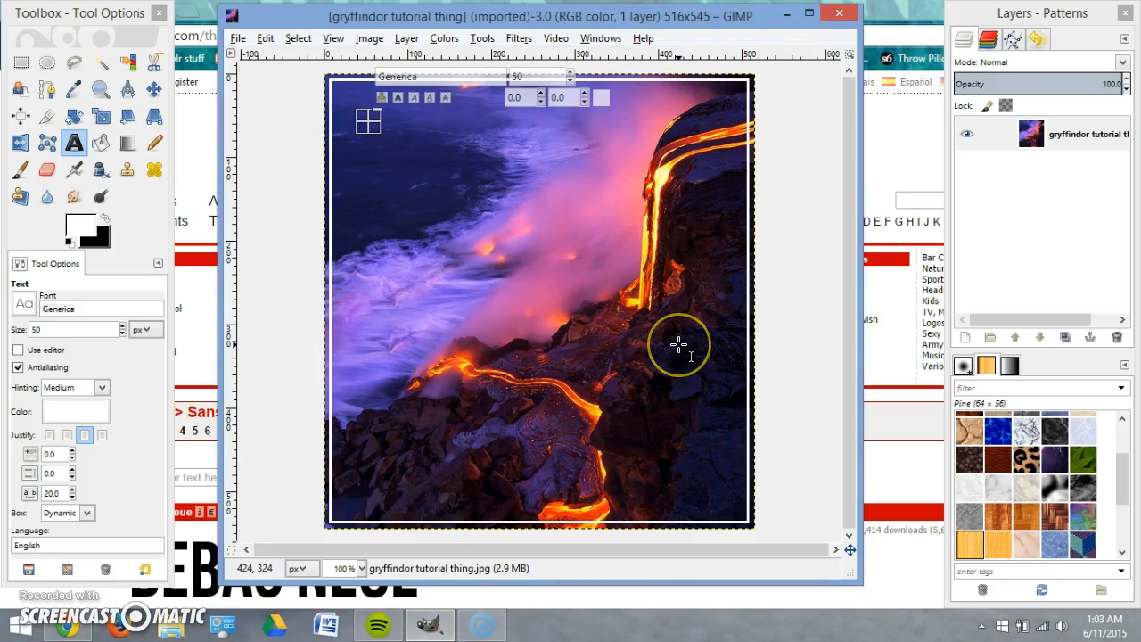
# Type 'Gryffindor' into the text box on the lava photo.
pyautogui.write('Gryffindor')
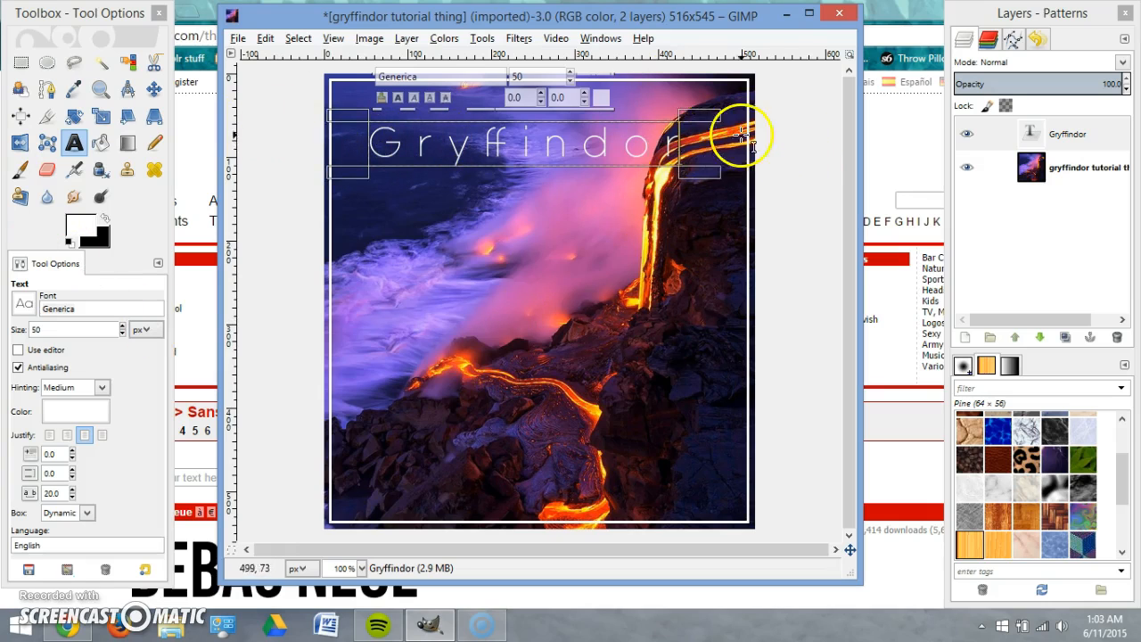
pyautogui.click(615, 142)
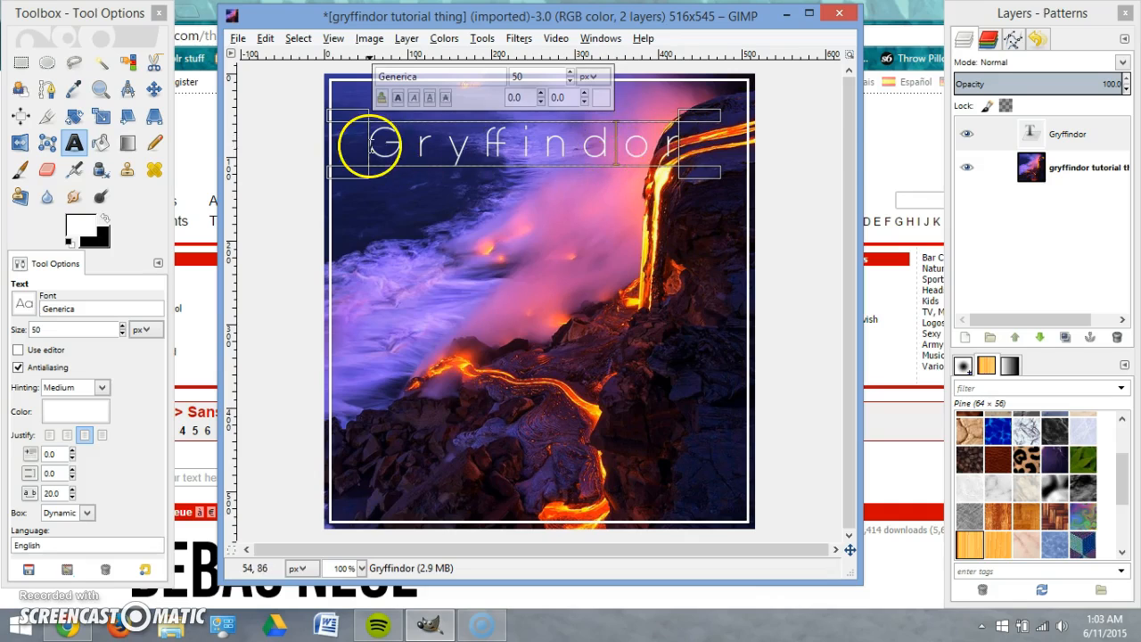
pyautogui.moveTo(369, 140); pyautogui.dragTo(841, 140)
pyautogui.click(631, 141)
pyautogui.moveTo(642, 145); pyautogui.dragTo(613, 153)
pyautogui.moveTo(504, 152); pyautogui.dragTo(432, 152)
pyautogui.click(572, 141)
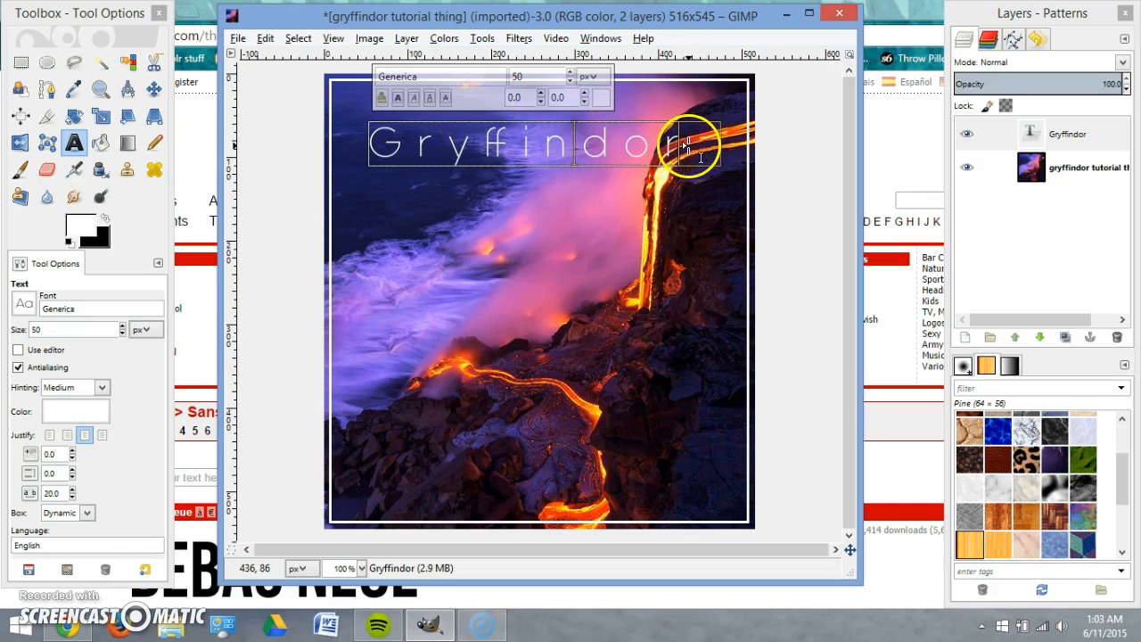
# Stretch the Gryffindor text box to nearly the full image width and make it taller.
pyautogui.moveTo(689, 140); pyautogui.dragTo(750, 140)
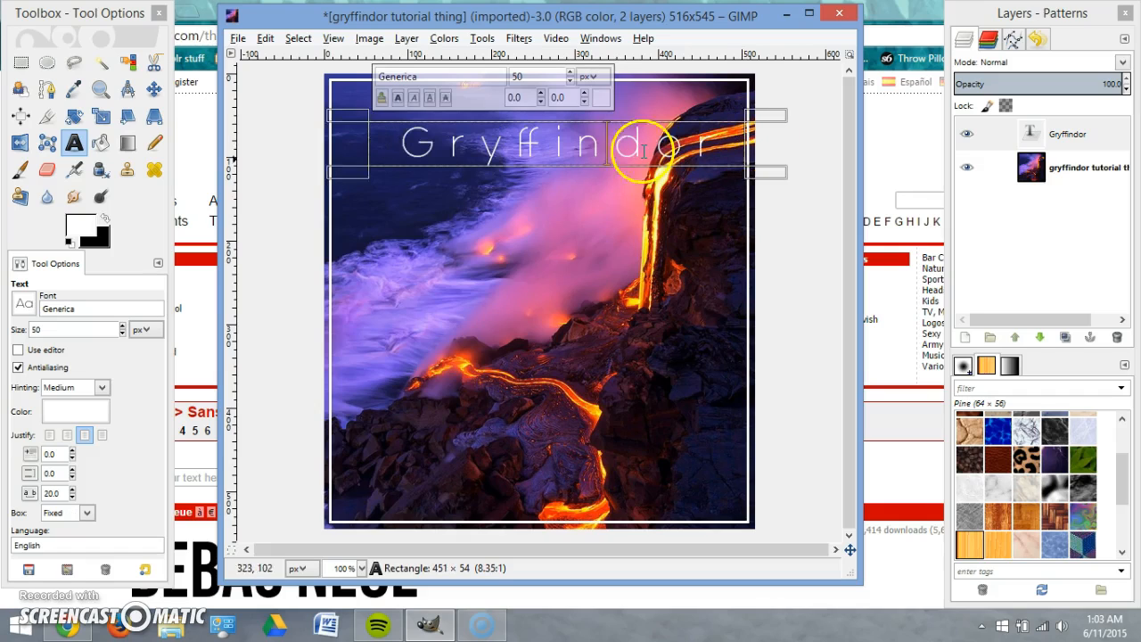
pyautogui.moveTo(373, 140); pyautogui.dragTo(335, 142)
pyautogui.moveTo(763, 136); pyautogui.dragTo(765, 138)
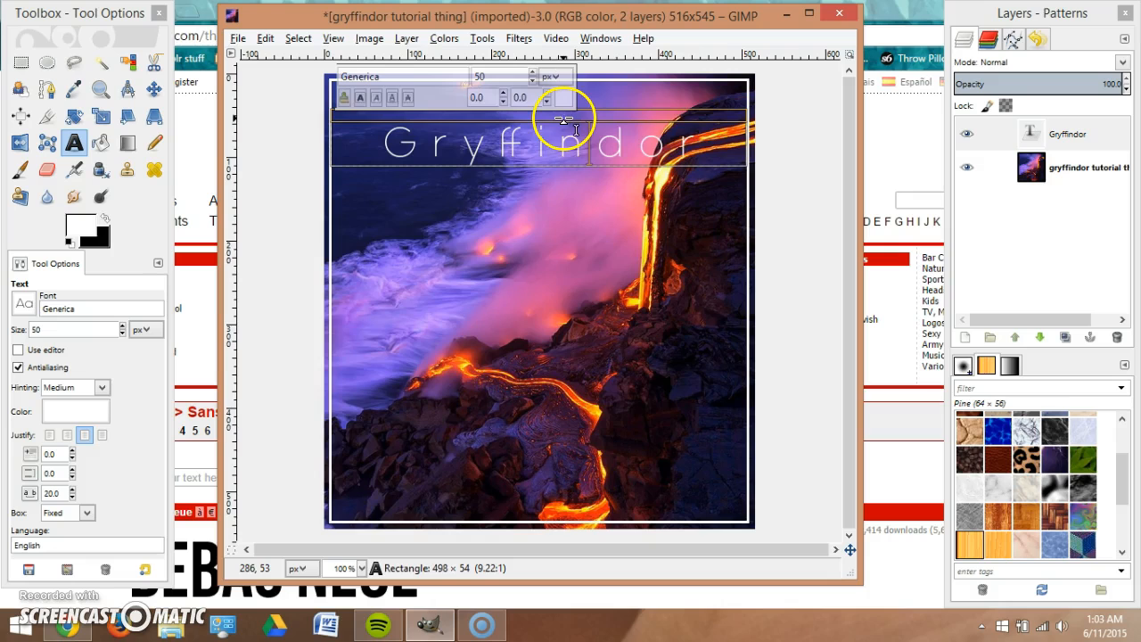
pyautogui.moveTo(668, 122); pyautogui.dragTo(624, 152)
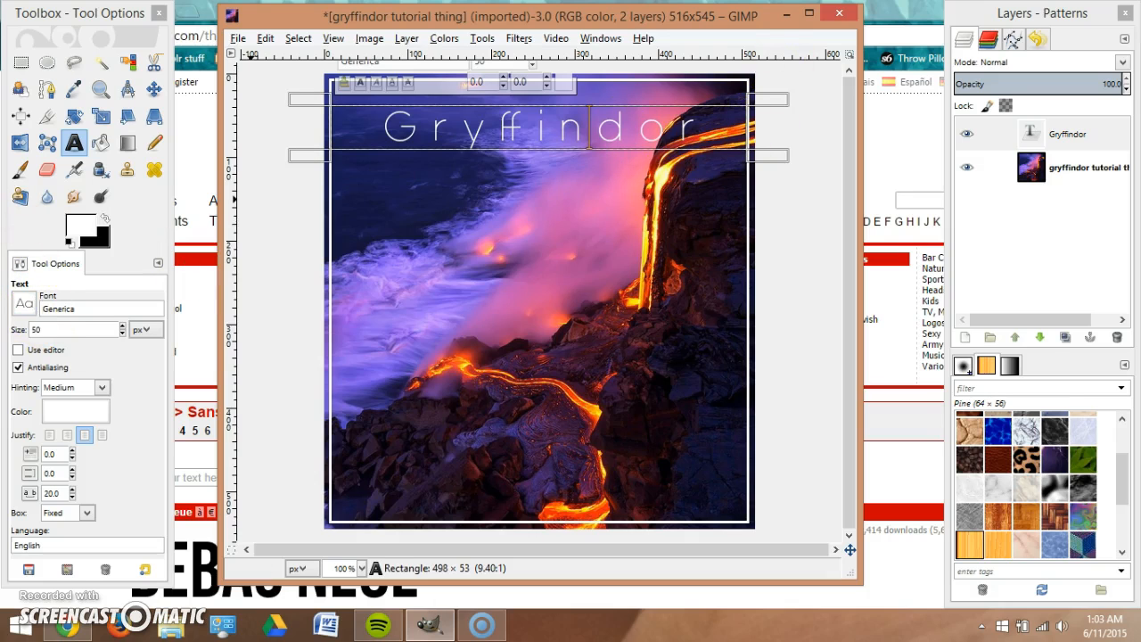
# Keep the Generica font and set the Gryffindor title's justification to Centered.
pyautogui.click(24, 304)
pyautogui.scroll(-3, 101, 390)
pyautogui.scroll(10, 98, 384)
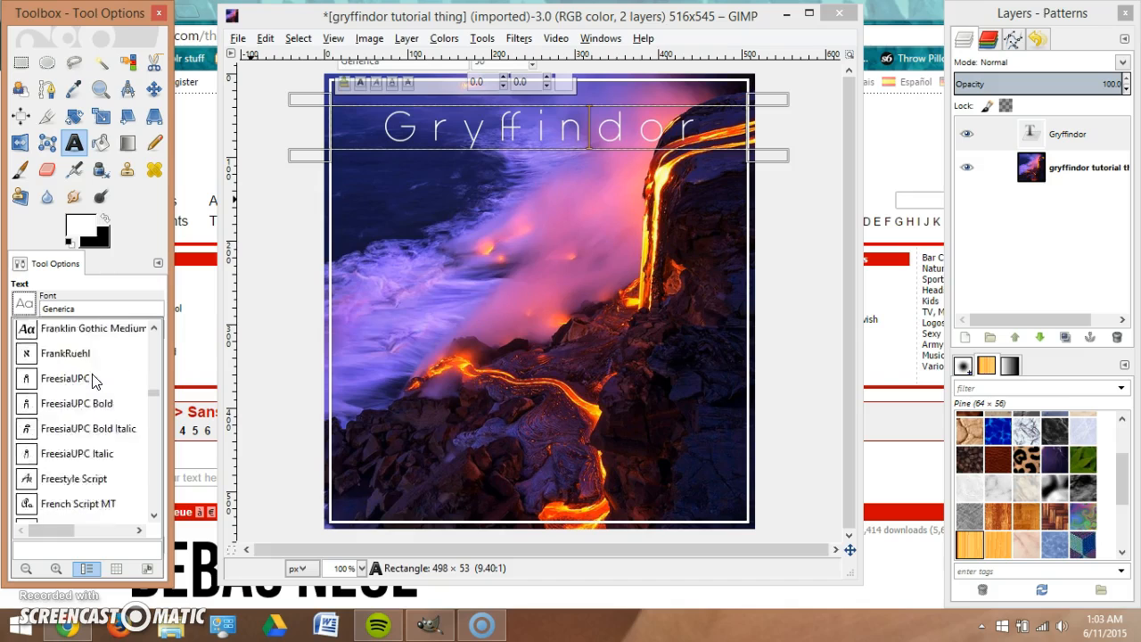
pyautogui.scroll(5, 53, 356)
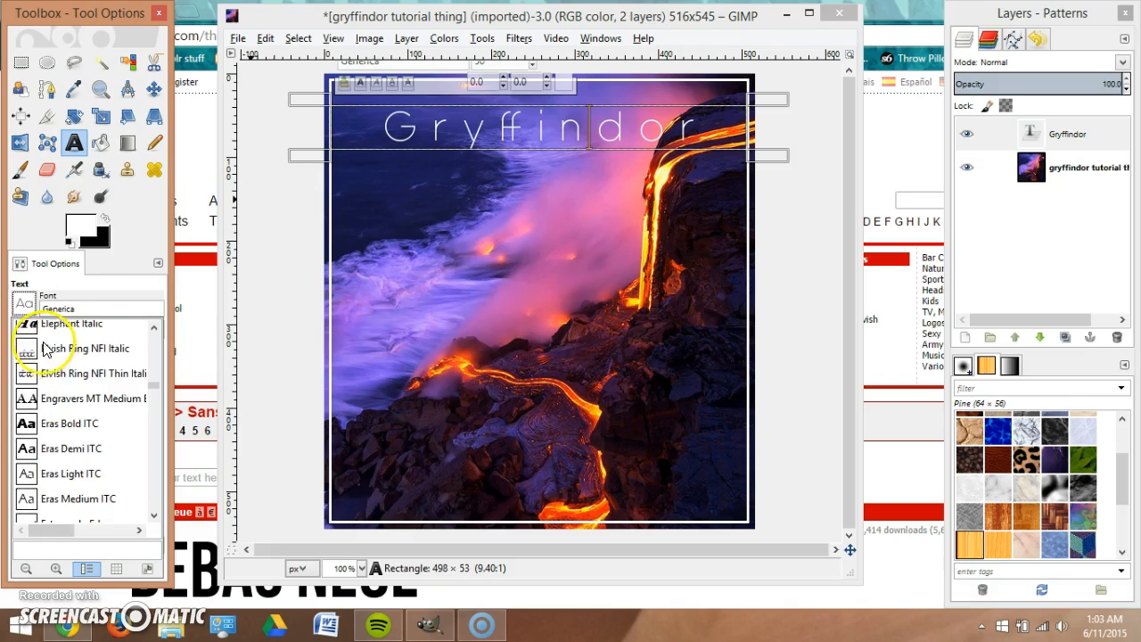
pyautogui.click(27, 301)
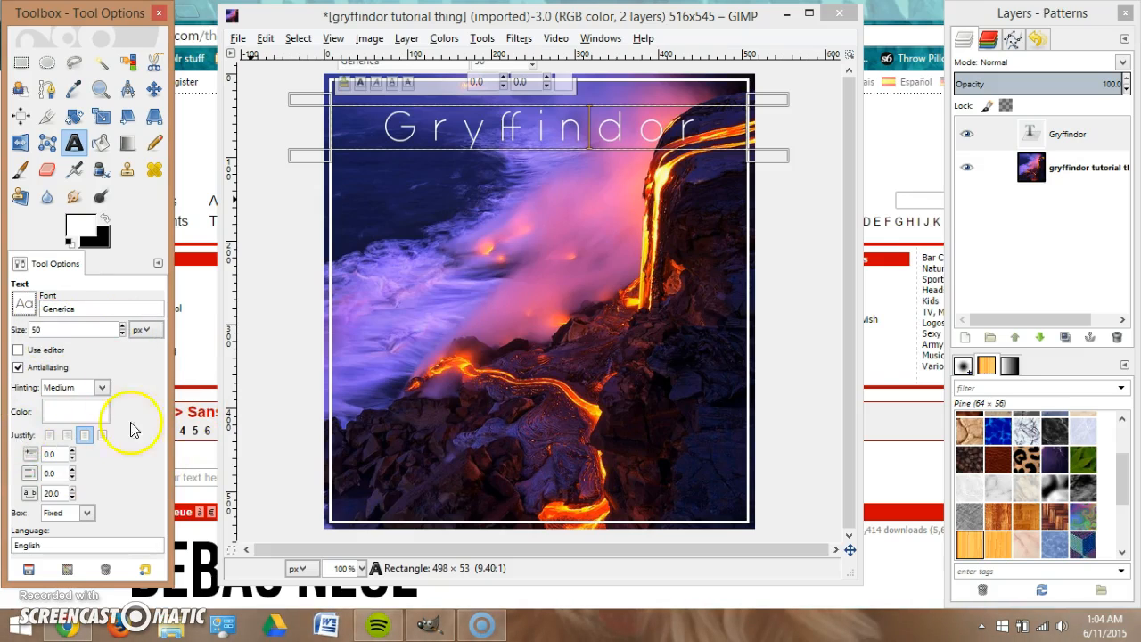
pyautogui.click(55, 443)
pyautogui.click(68, 438)
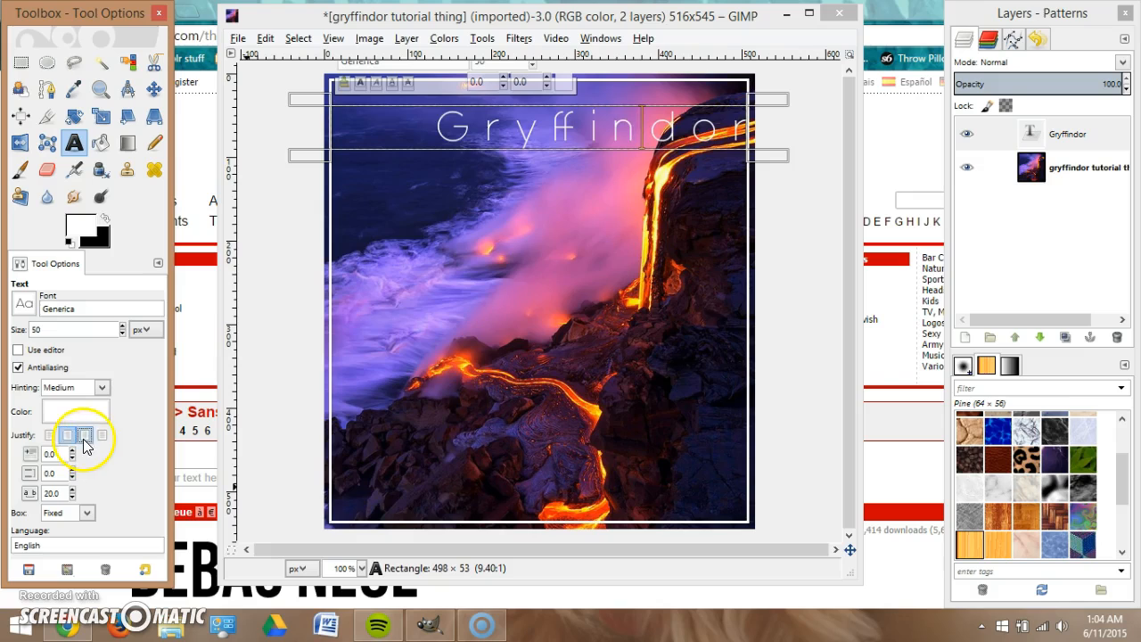
pyautogui.click(85, 435)
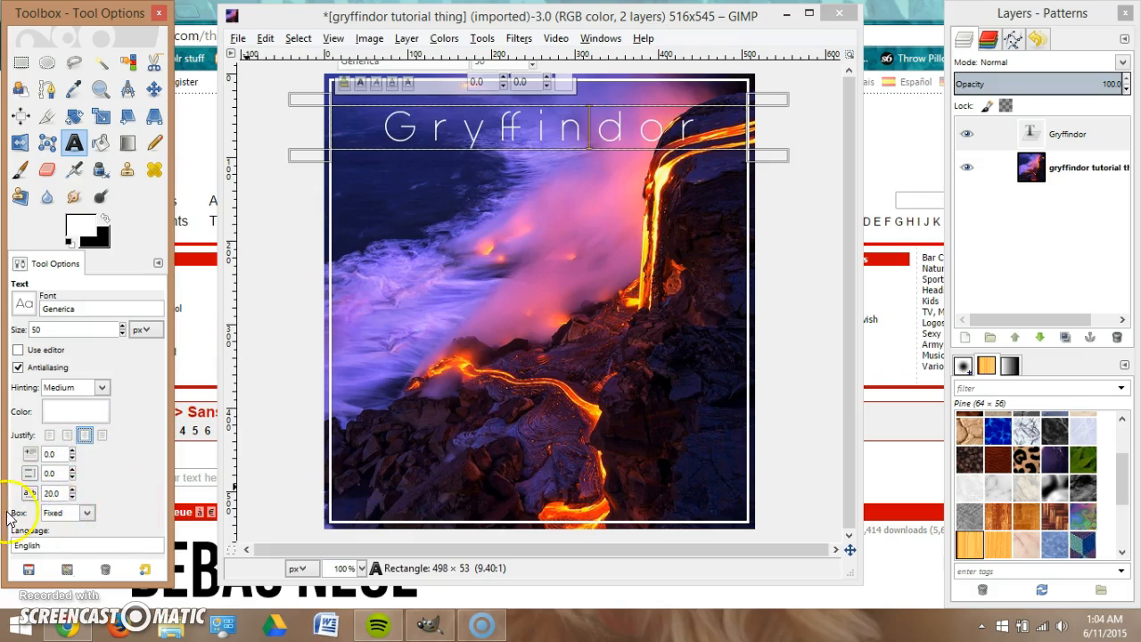
# Raise the Gryffindor title's letter spacing to 30.0.
pyautogui.click(73, 496)
pyautogui.click(73, 497)
pyautogui.click(73, 496)
pyautogui.click(73, 489)
pyautogui.click(73, 488)
pyautogui.click(73, 488)
pyautogui.click(73, 488)
pyautogui.click(73, 488)
pyautogui.click(73, 489)
pyautogui.click(73, 489)
pyautogui.click(73, 490)
pyautogui.click(73, 489)
pyautogui.click(73, 490)
pyautogui.click(73, 489)
pyautogui.click(73, 489)
pyautogui.click(74, 489)
pyautogui.click(73, 489)
pyautogui.click(73, 489)
pyautogui.click(73, 489)
pyautogui.click(702, 138)
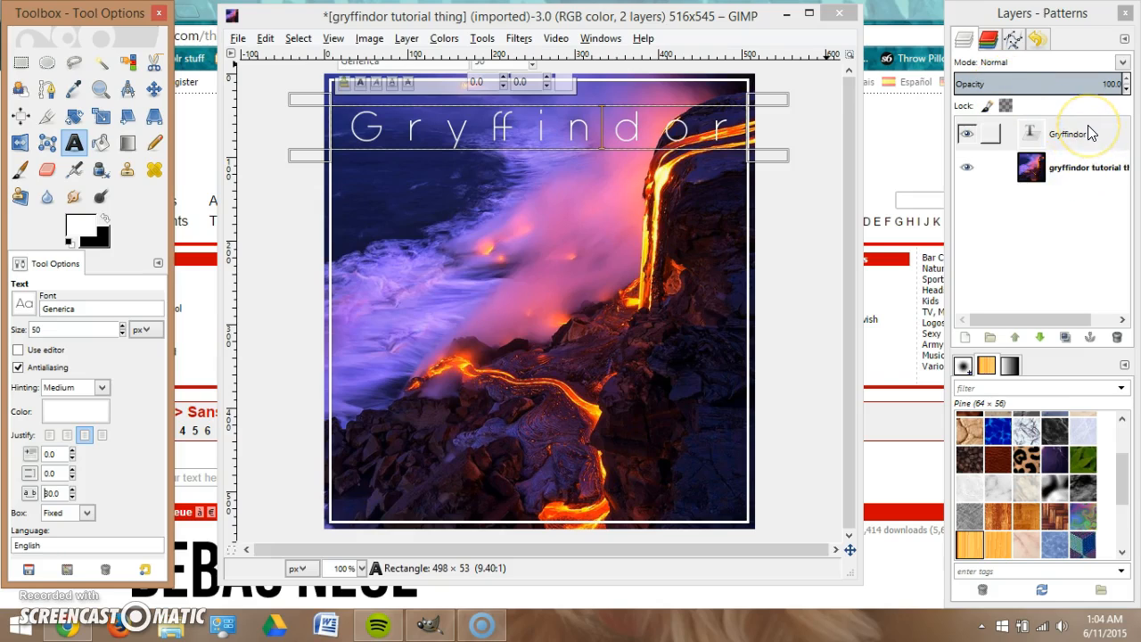
pyautogui.click(1089, 134)
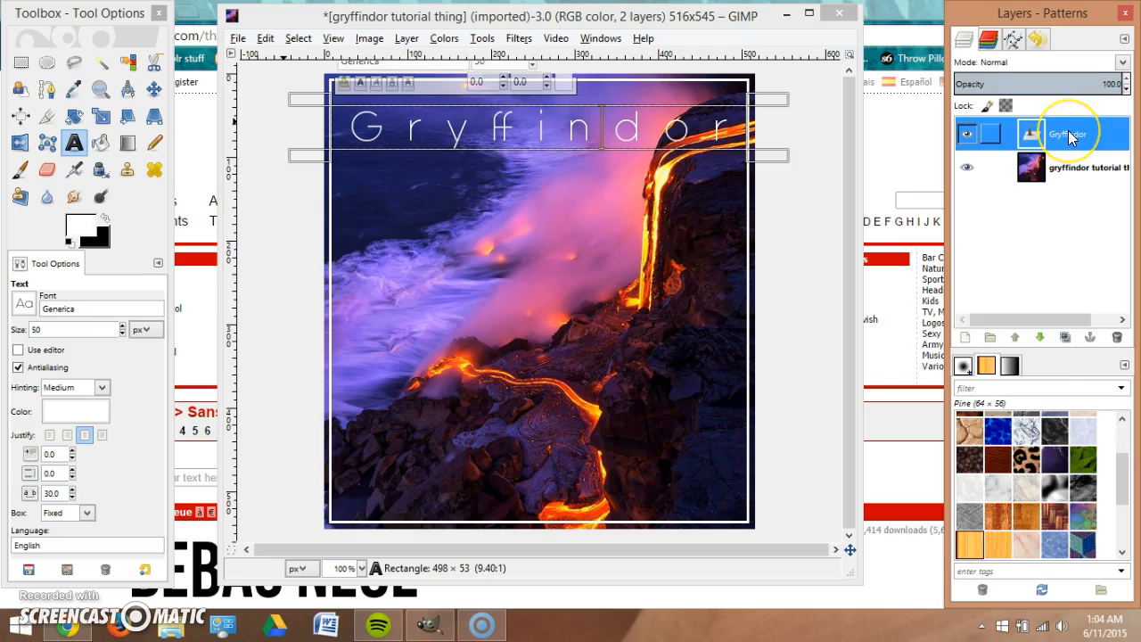
# Select the Gryffindor letter shapes, then add a transparent layer beneath the text layer.
pyautogui.rightClick(1072, 137)
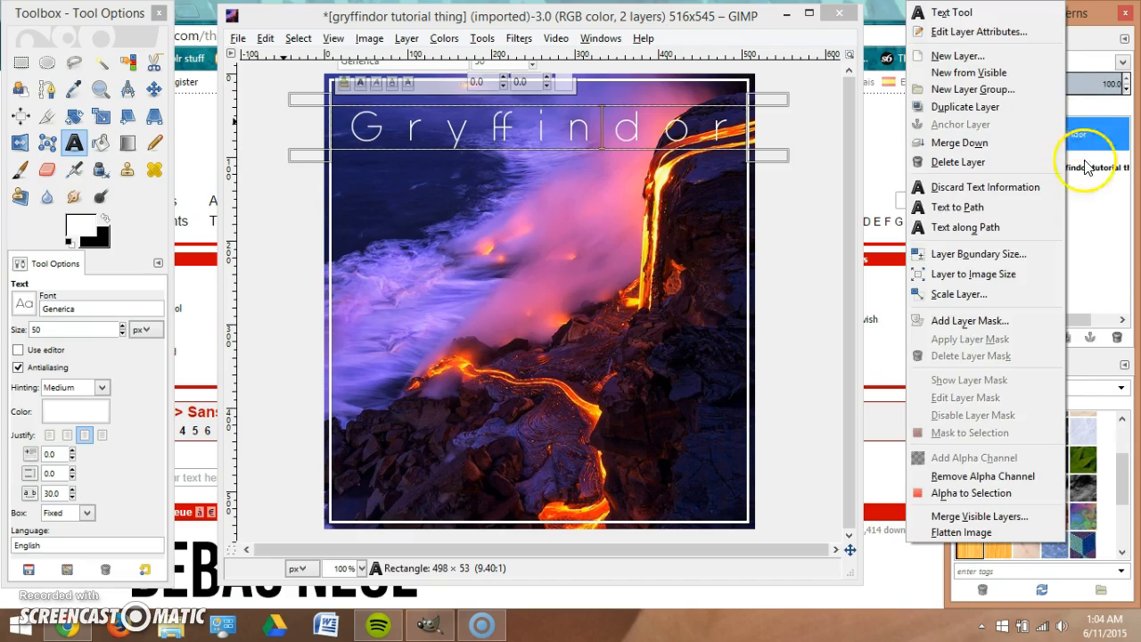
pyautogui.click(965, 492)
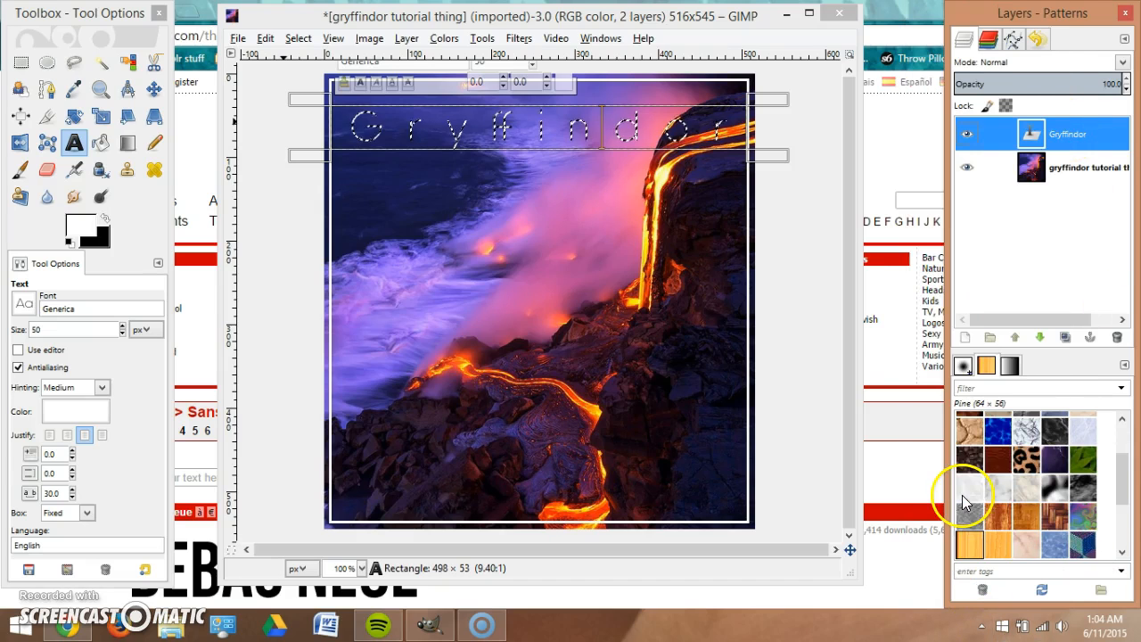
pyautogui.rightClick(1088, 142)
pyautogui.click(983, 122)
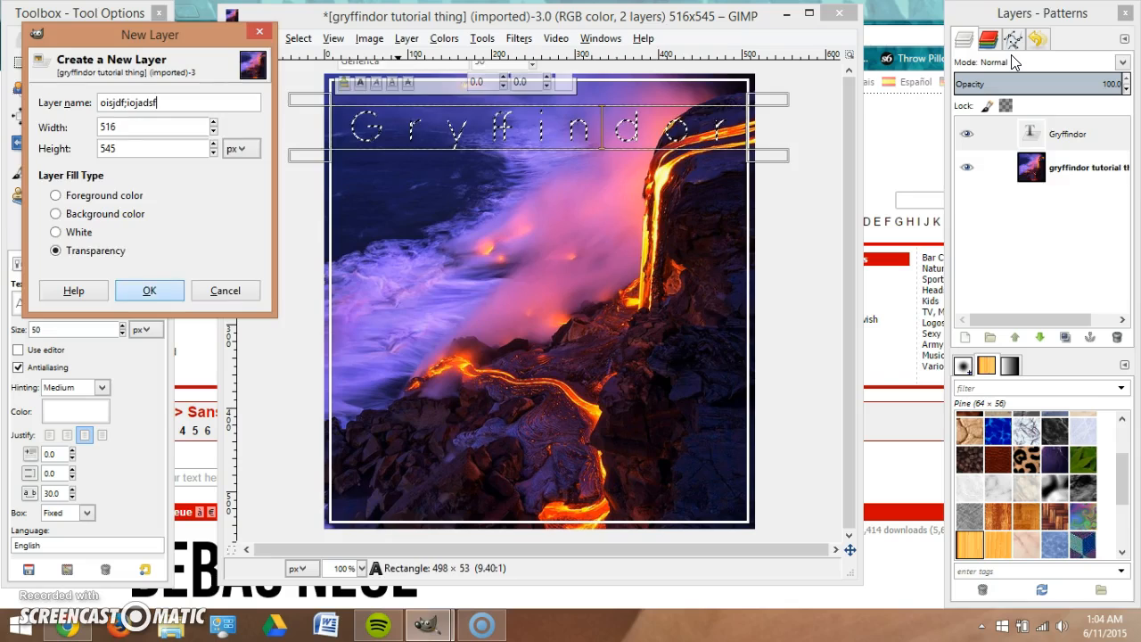
pyautogui.press('Return')
pyautogui.moveTo(1107, 132); pyautogui.dragTo(1074, 177)
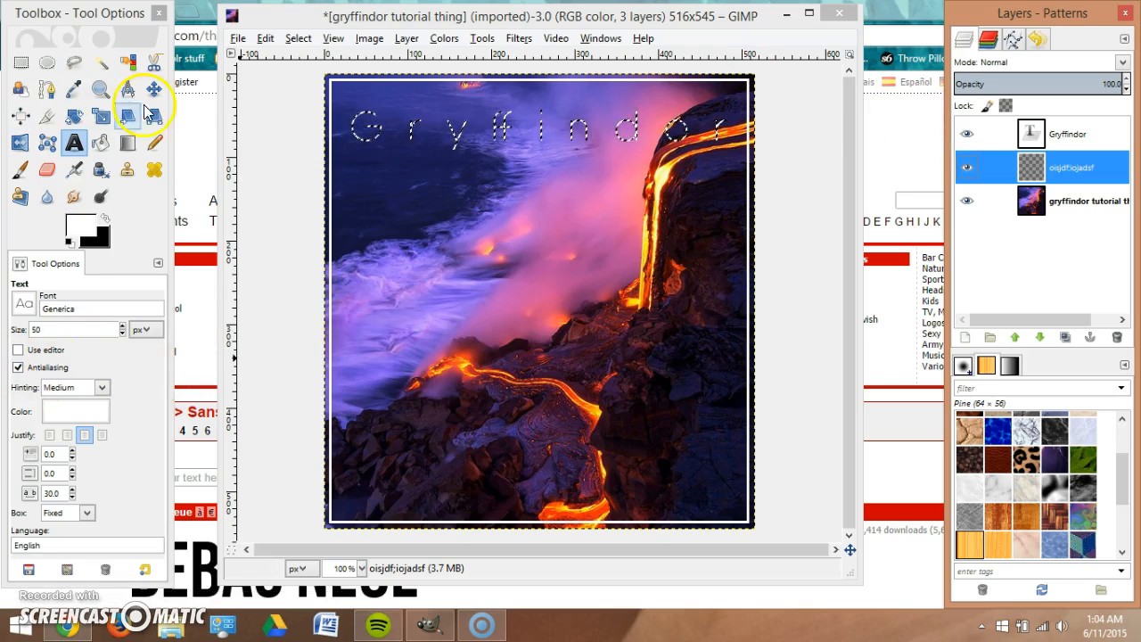
# Grow the Gryffindor letter selection by 1 px.
pyautogui.rightClick(637, 190)
pyautogui.moveTo(724, 234)
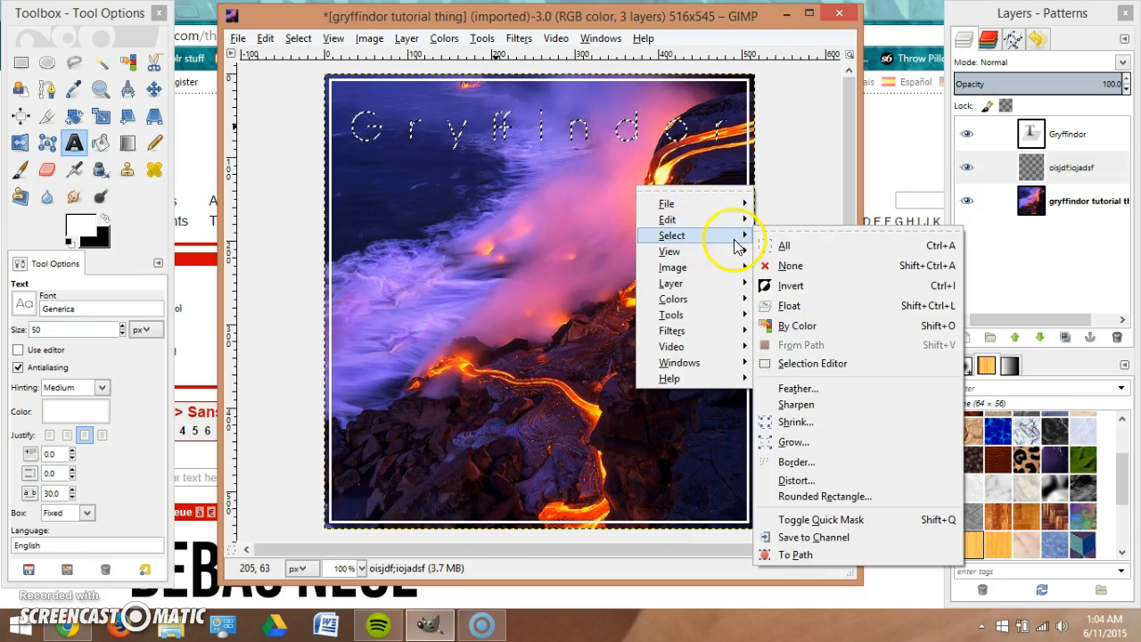
pyautogui.click(800, 448)
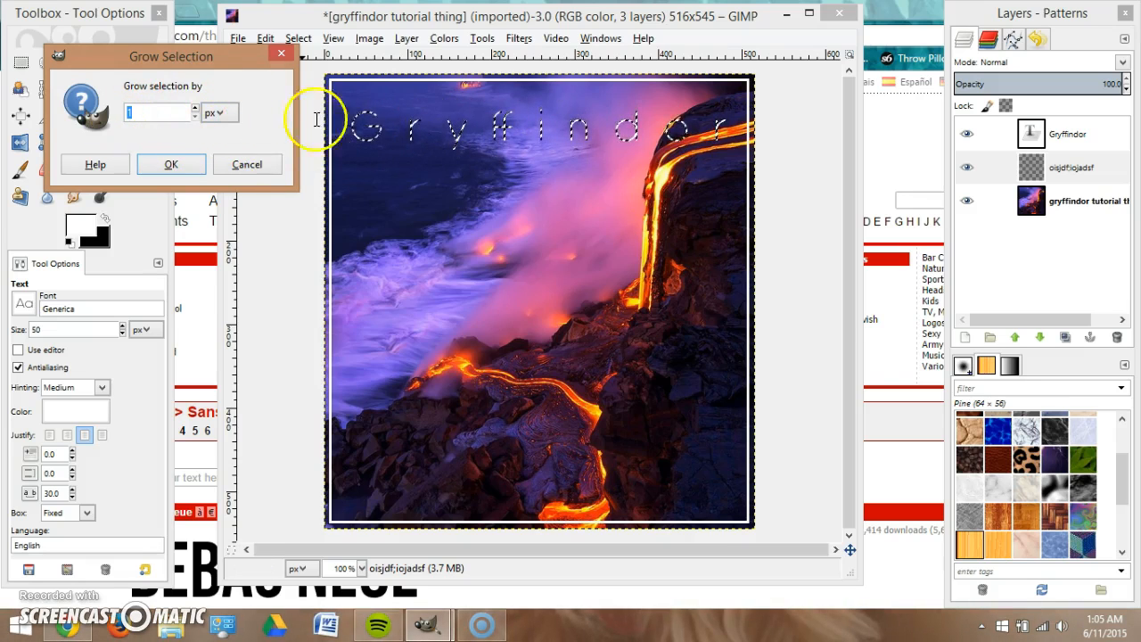
pyautogui.click(166, 166)
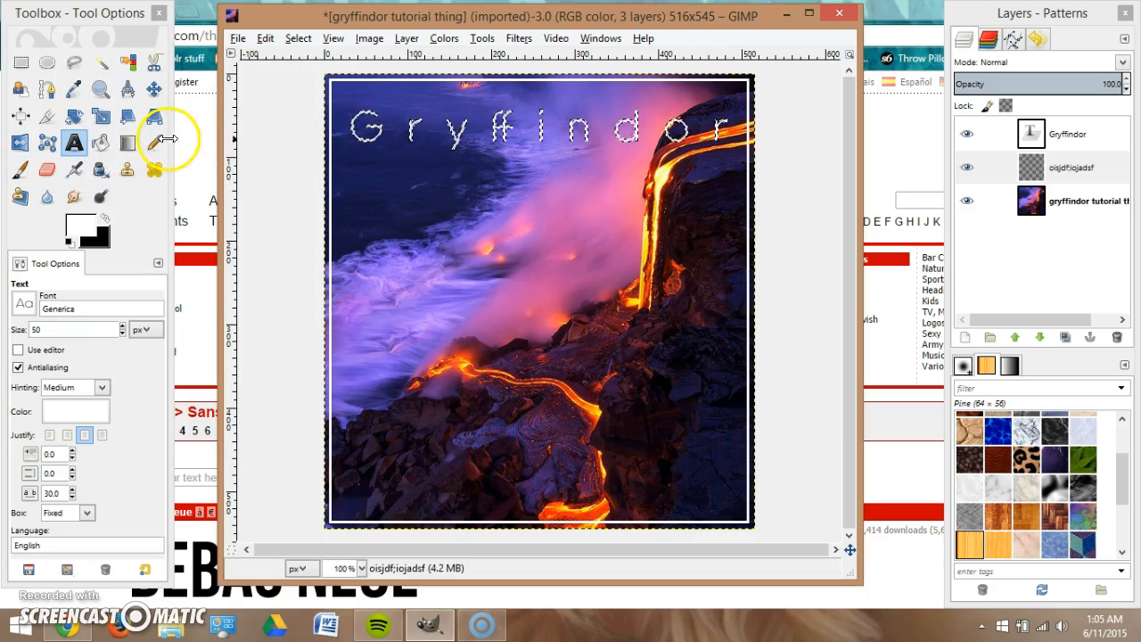
# Feather the letter selection by 2 px.
pyautogui.rightClick(456, 141)
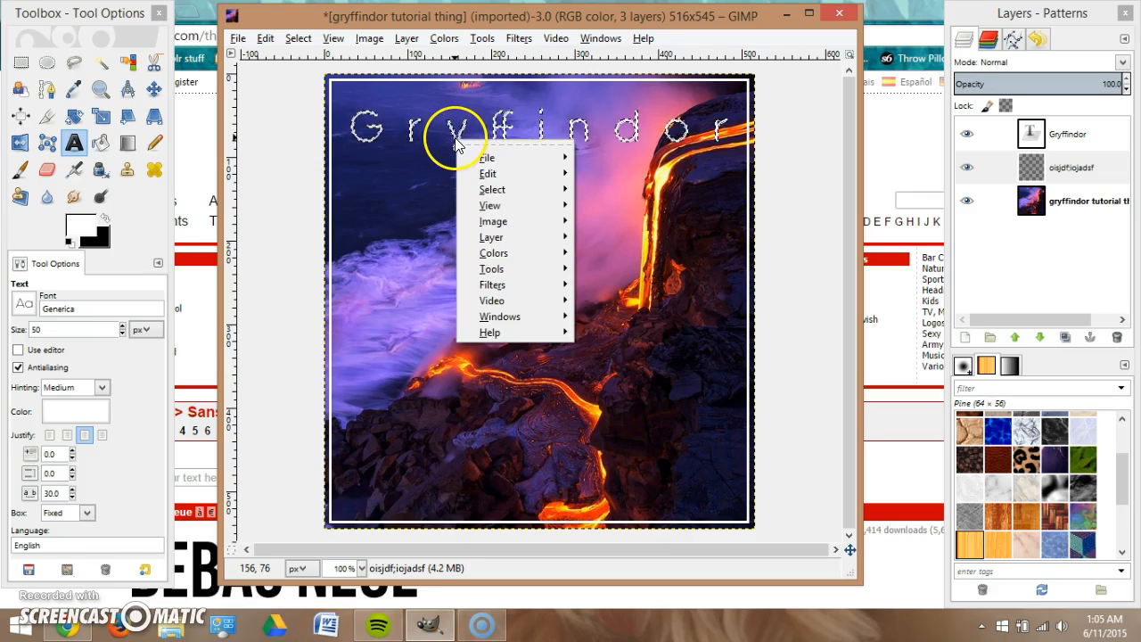
pyautogui.moveTo(521, 189)
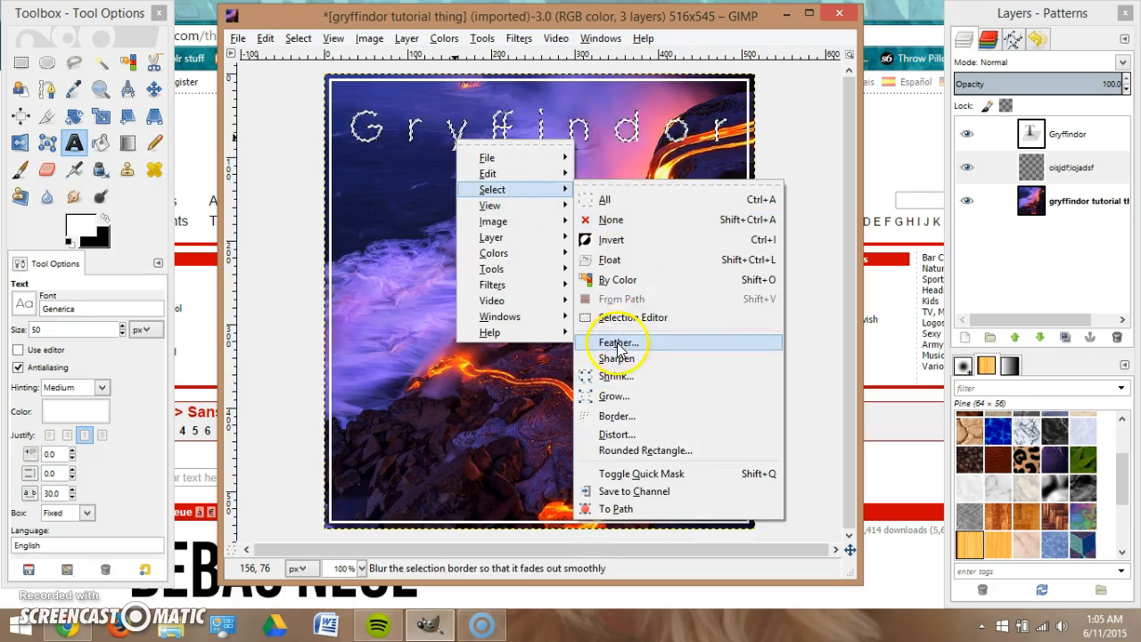
pyautogui.click(669, 339)
pyautogui.moveTo(182, 156); pyautogui.dragTo(148, 159)
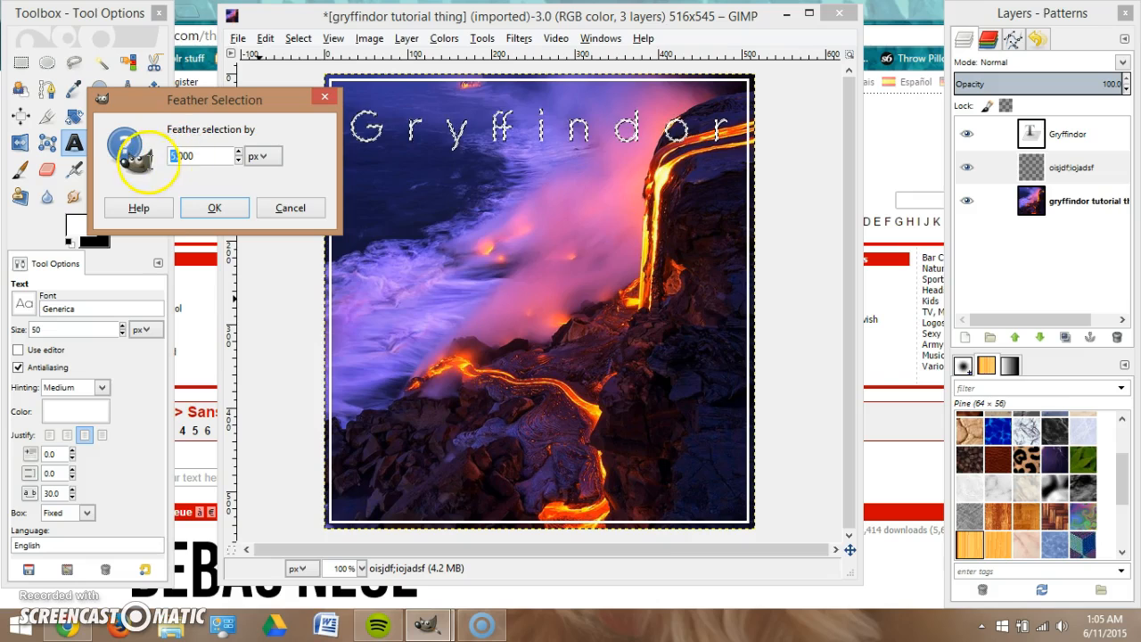
pyautogui.write('2')
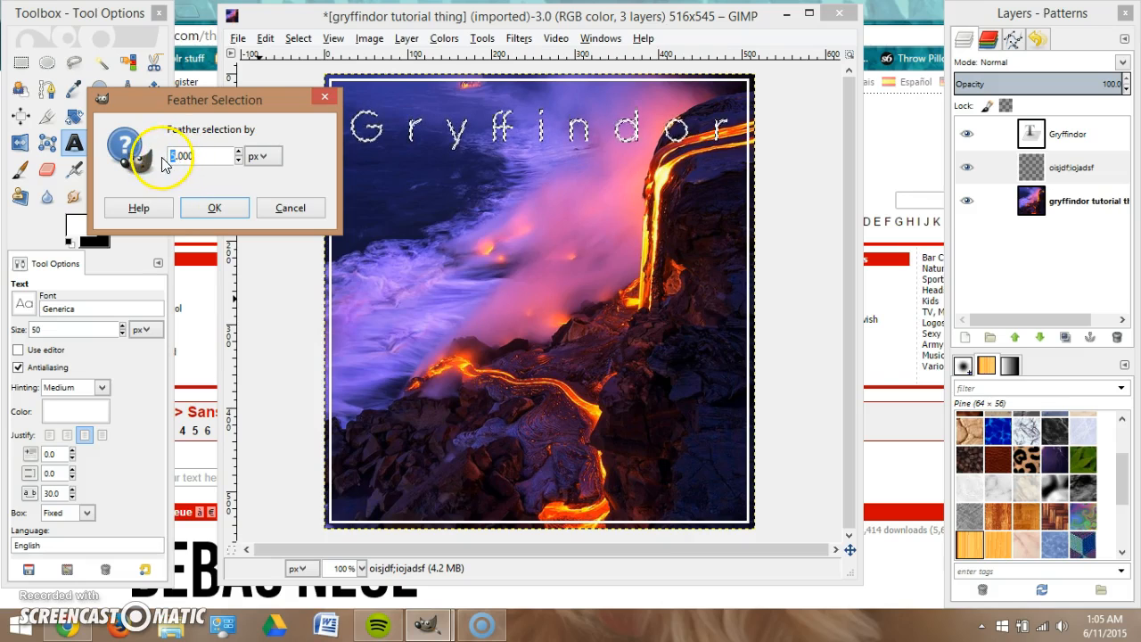
pyautogui.click(212, 208)
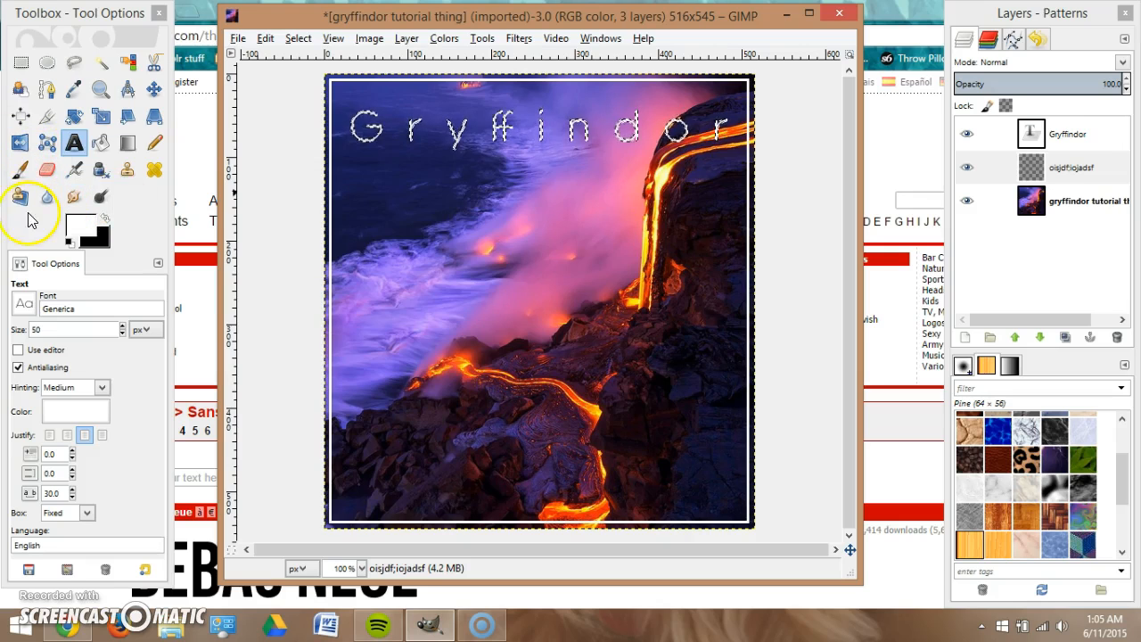
# Bucket-fill the letter selection with gray on the new middle layer.
pyautogui.click(106, 145)
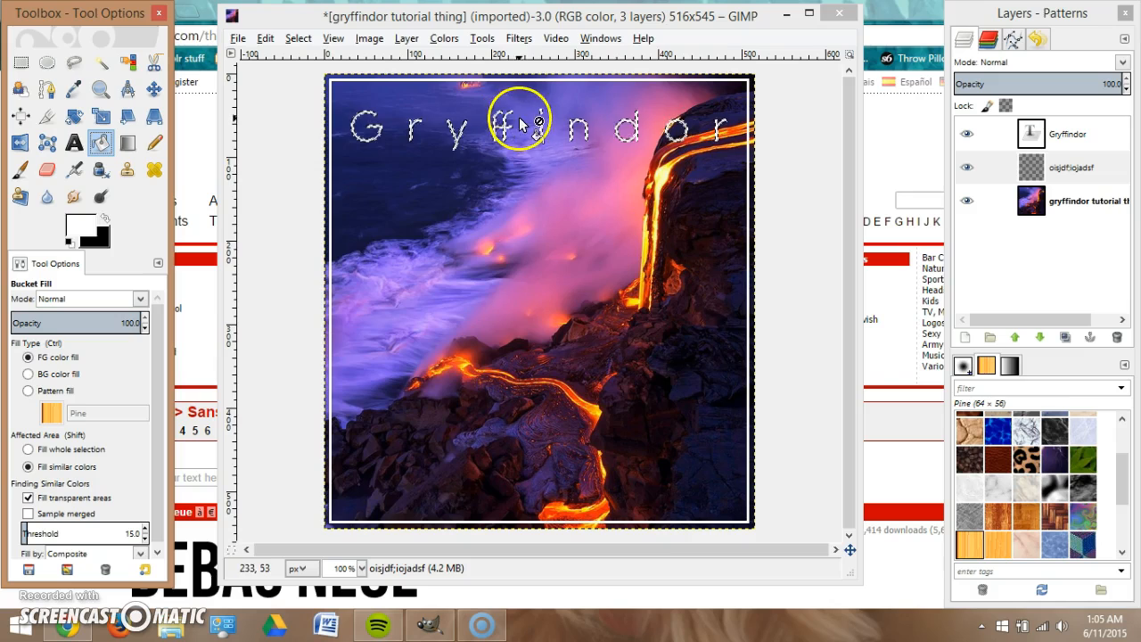
pyautogui.click(105, 218)
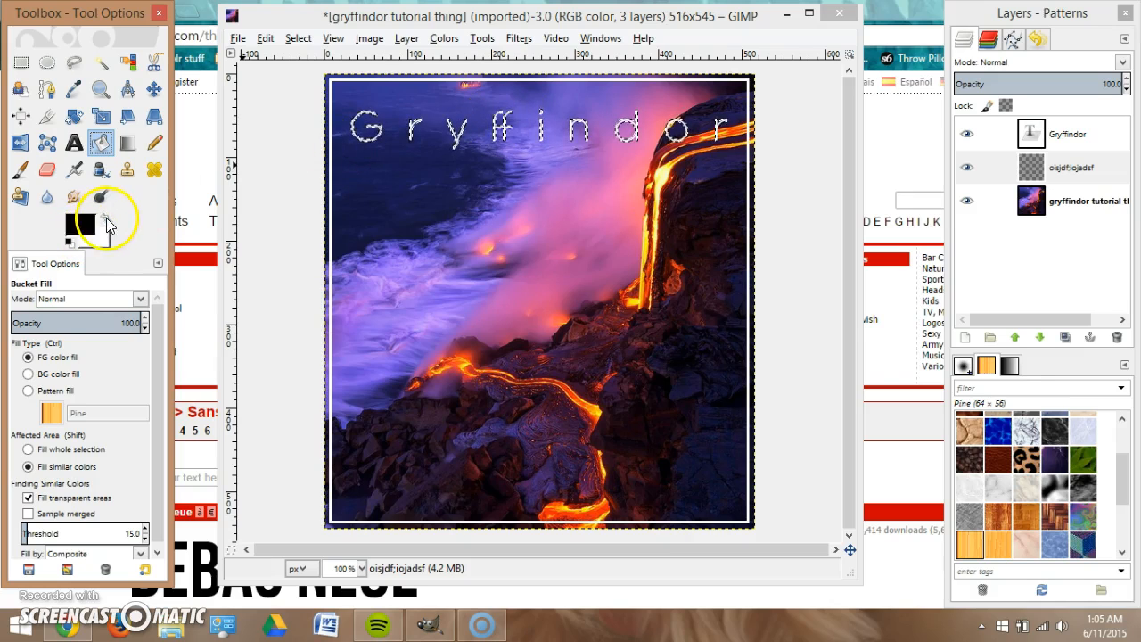
pyautogui.click(76, 227)
pyautogui.click(230, 318)
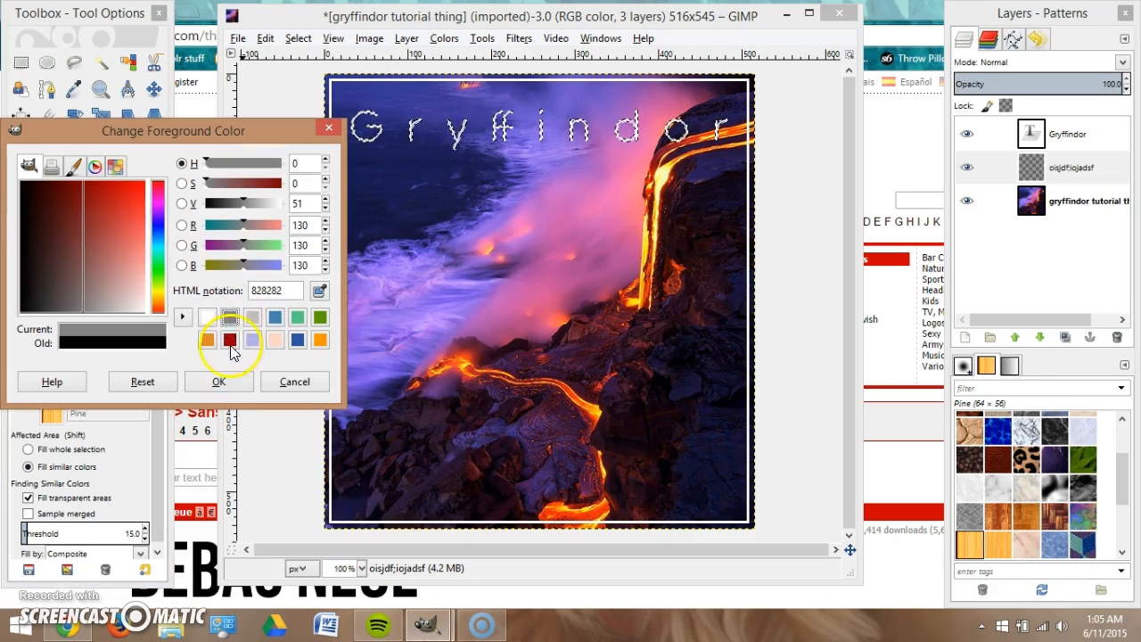
pyautogui.click(218, 381)
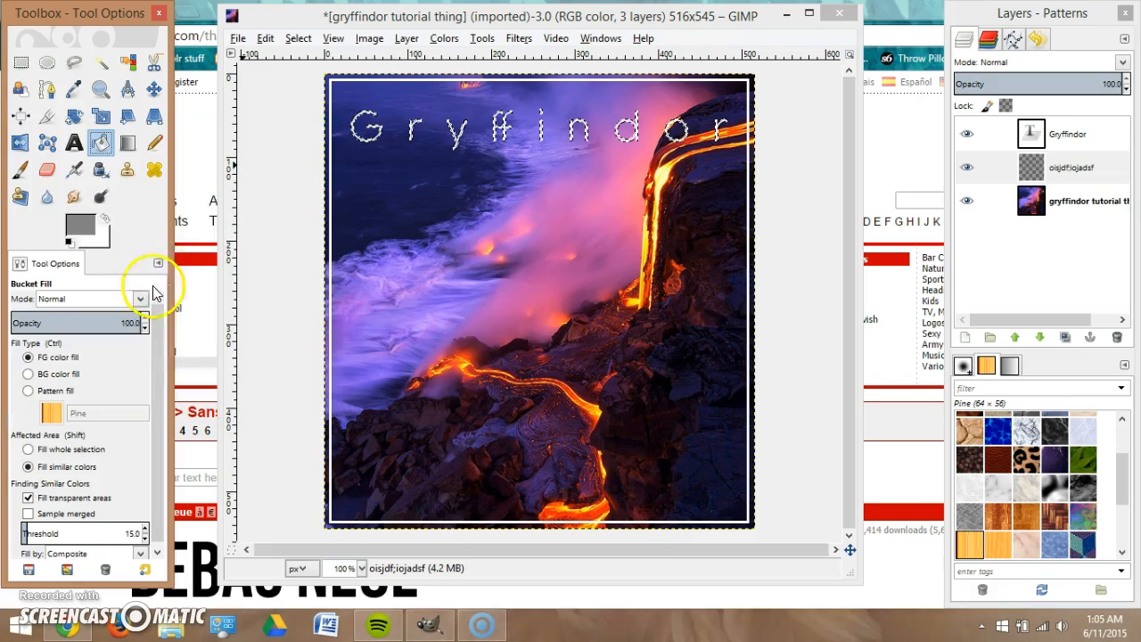
pyautogui.click(460, 134)
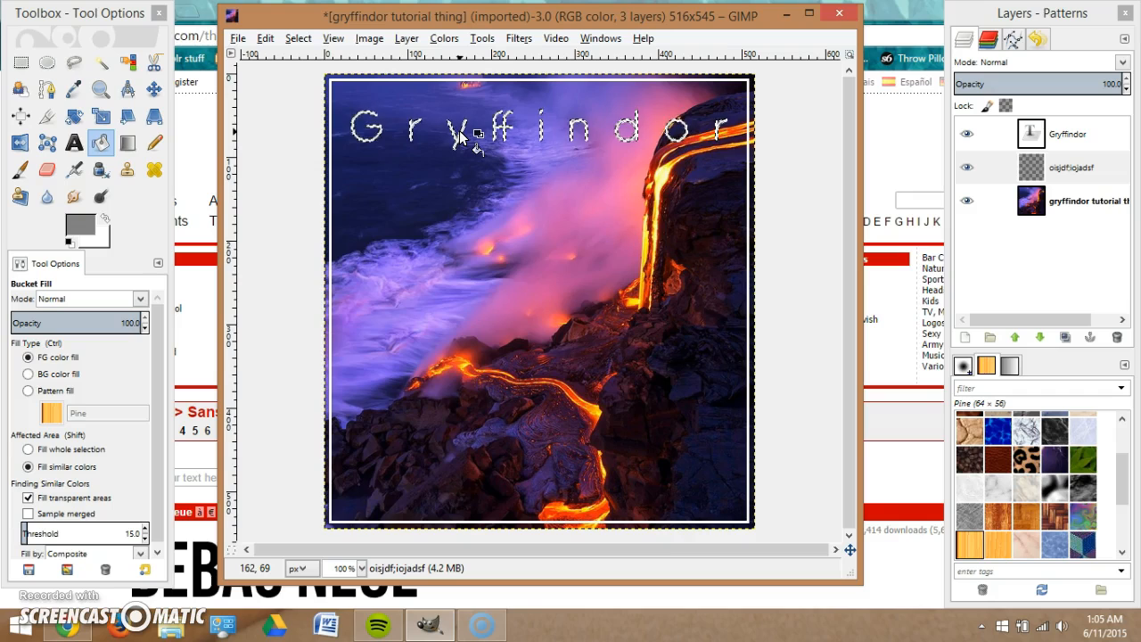
# Clear the selection with Select > None and make the middle layer active.
pyautogui.rightClick(460, 134)
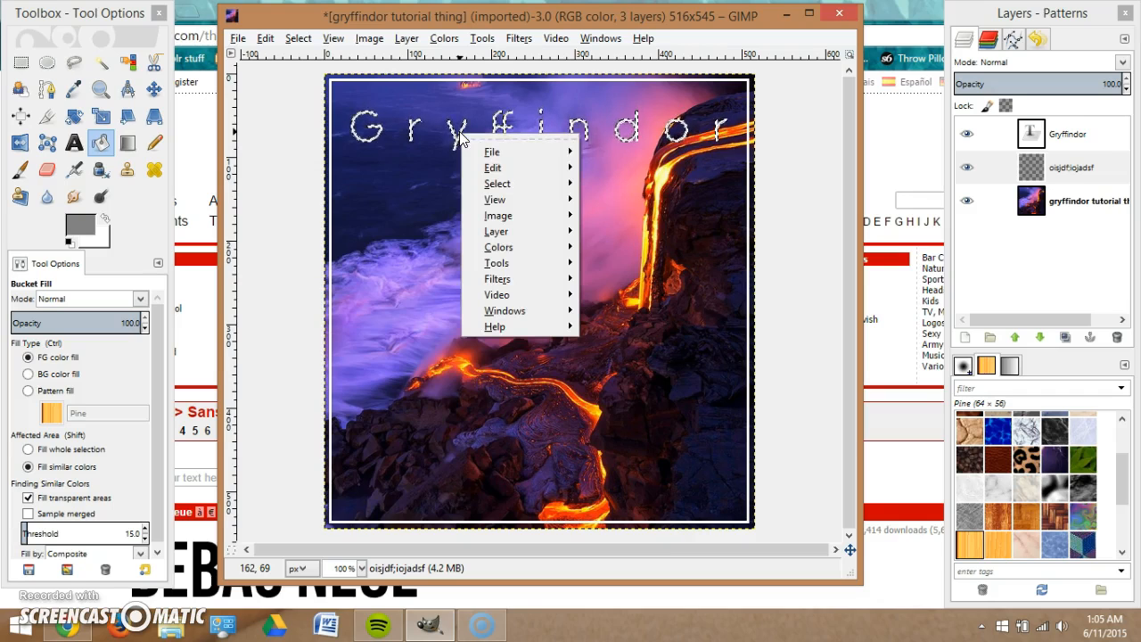
pyautogui.moveTo(570, 184)
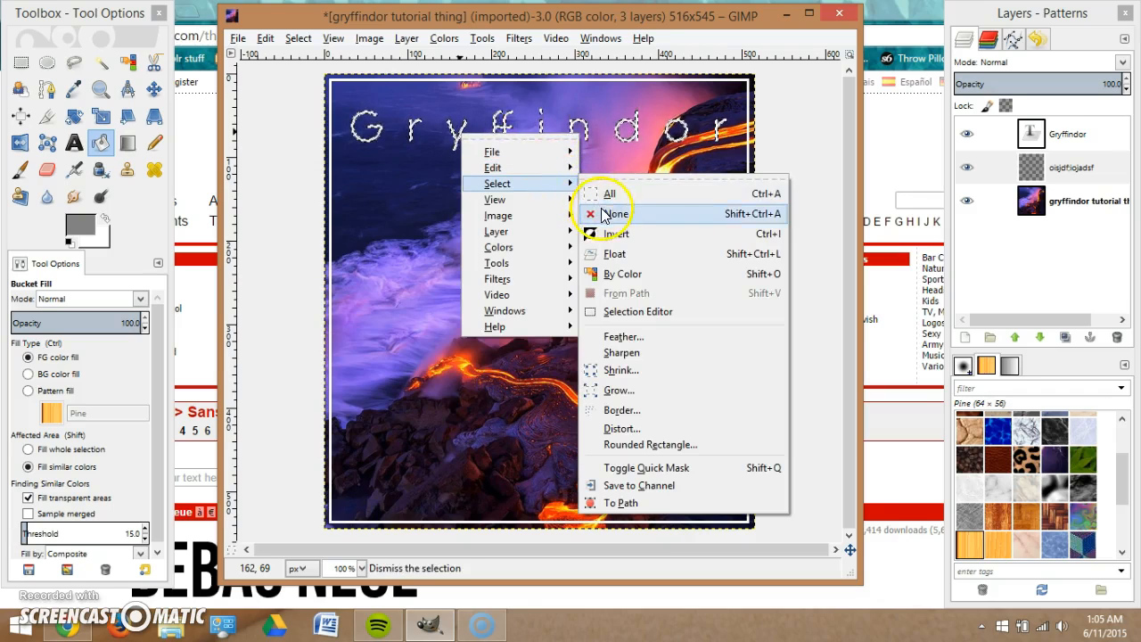
pyautogui.click(601, 214)
pyautogui.click(966, 168)
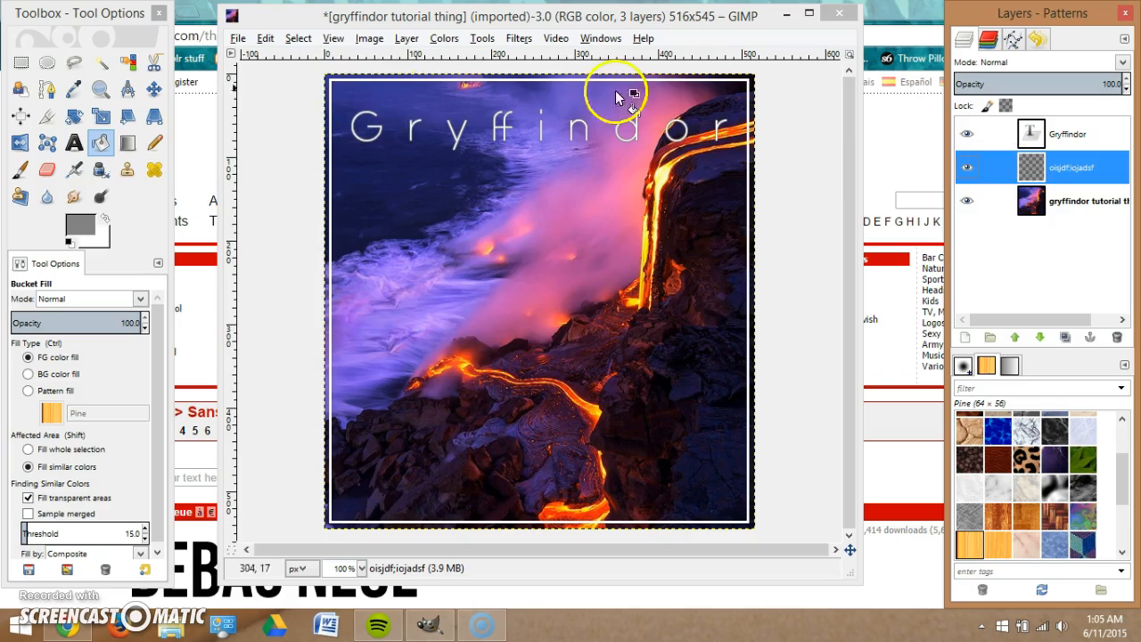
# Set the gray shadow layer's blending mode to Burn.
pyautogui.click(1123, 64)
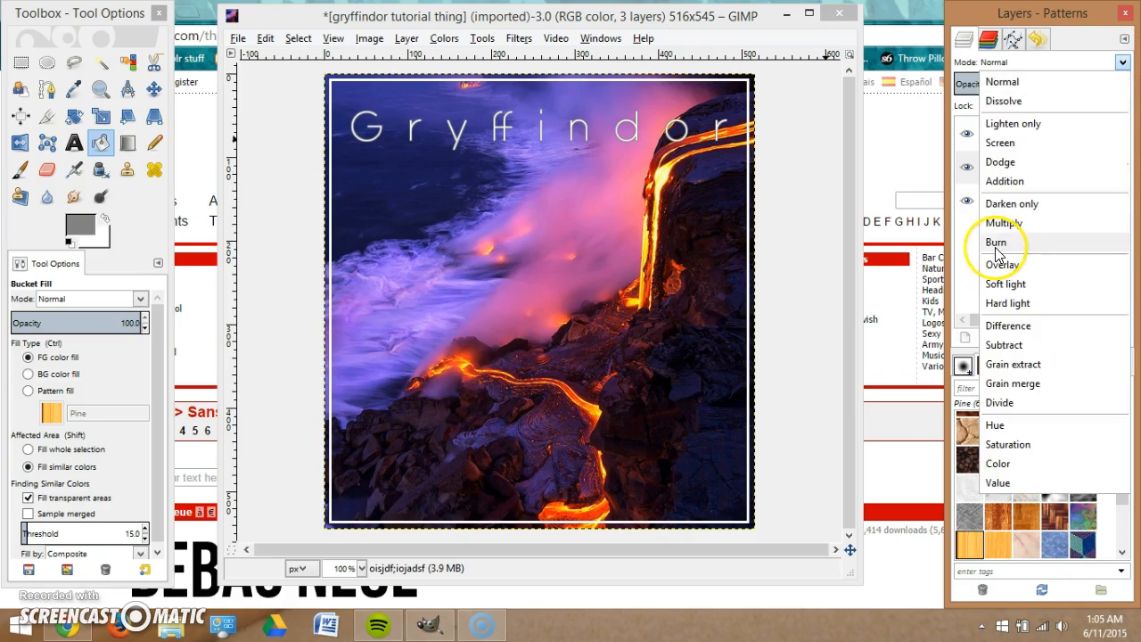
pyautogui.click(996, 243)
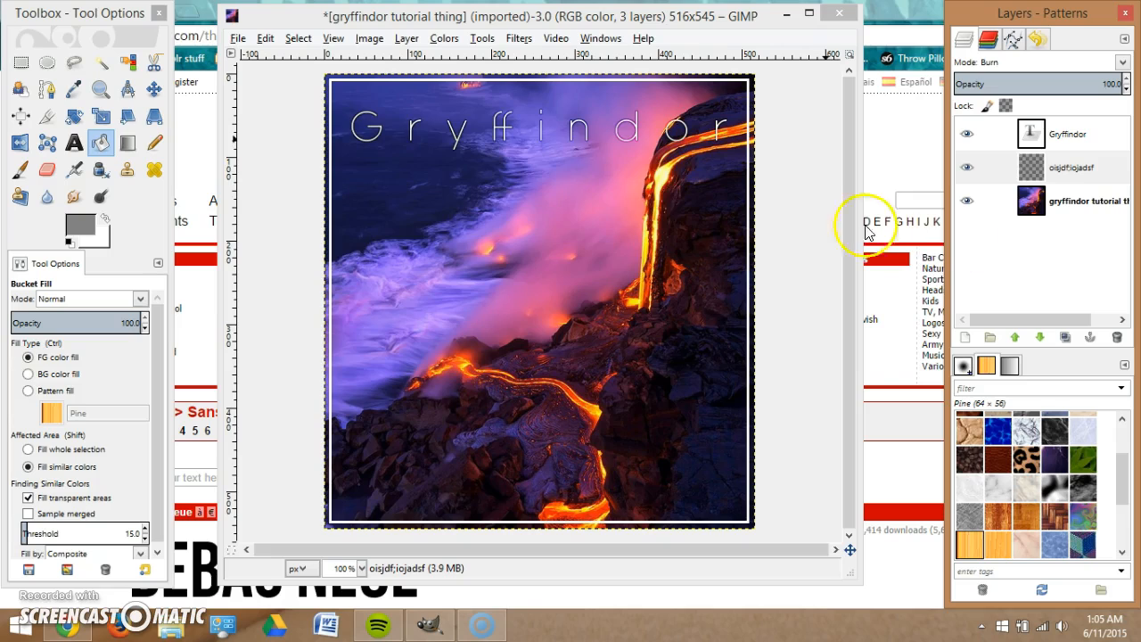
pyautogui.click(974, 170)
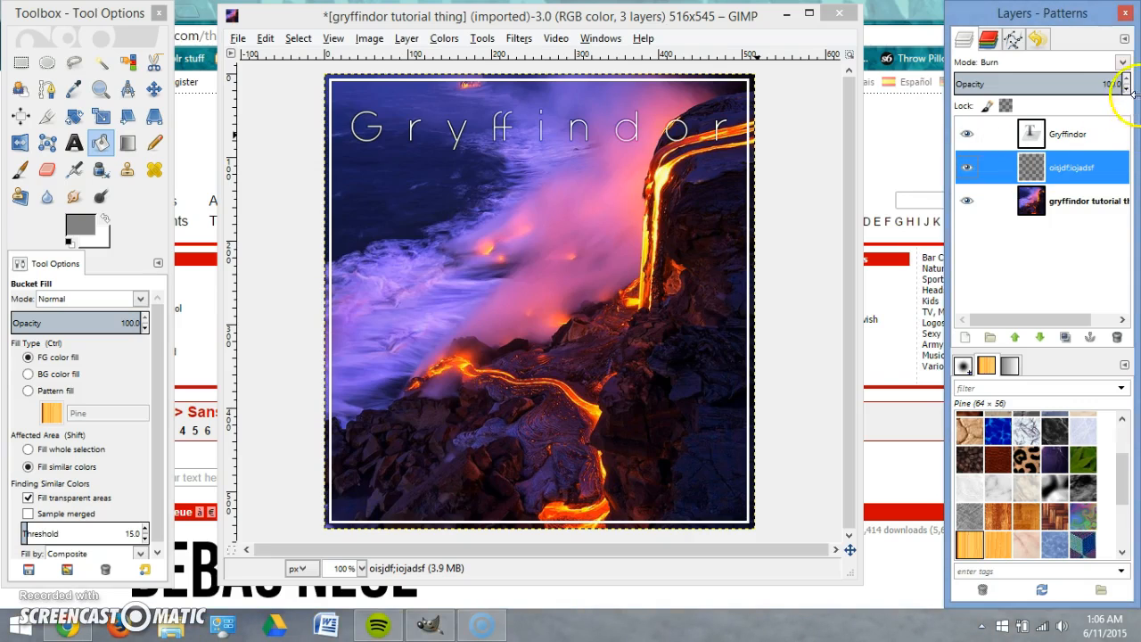
pyautogui.click(1122, 62)
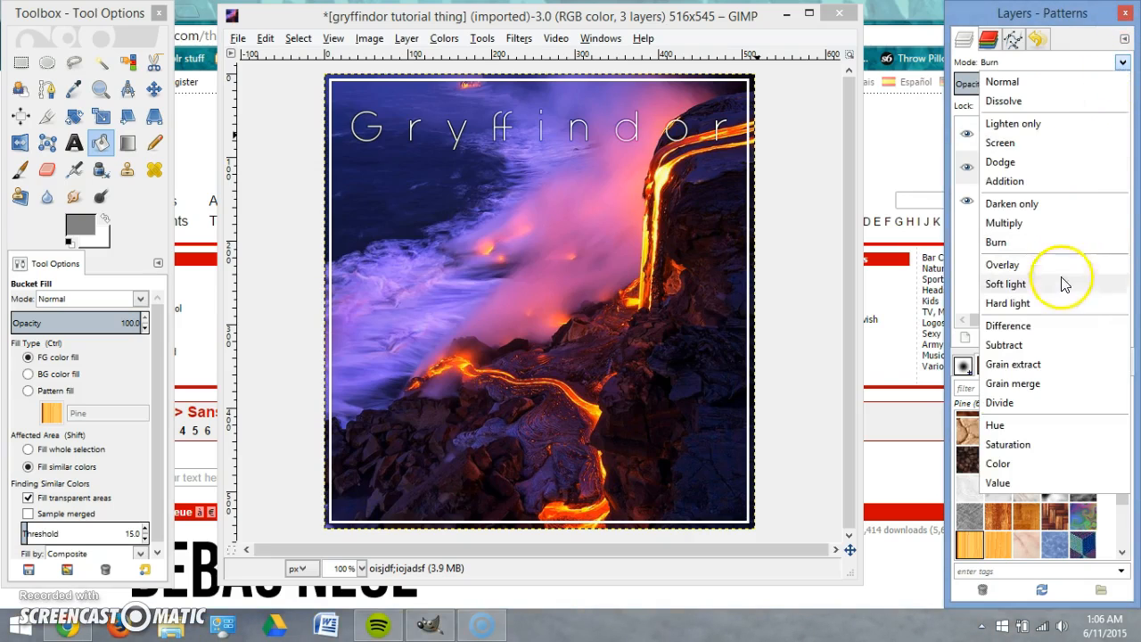
pyautogui.click(1124, 63)
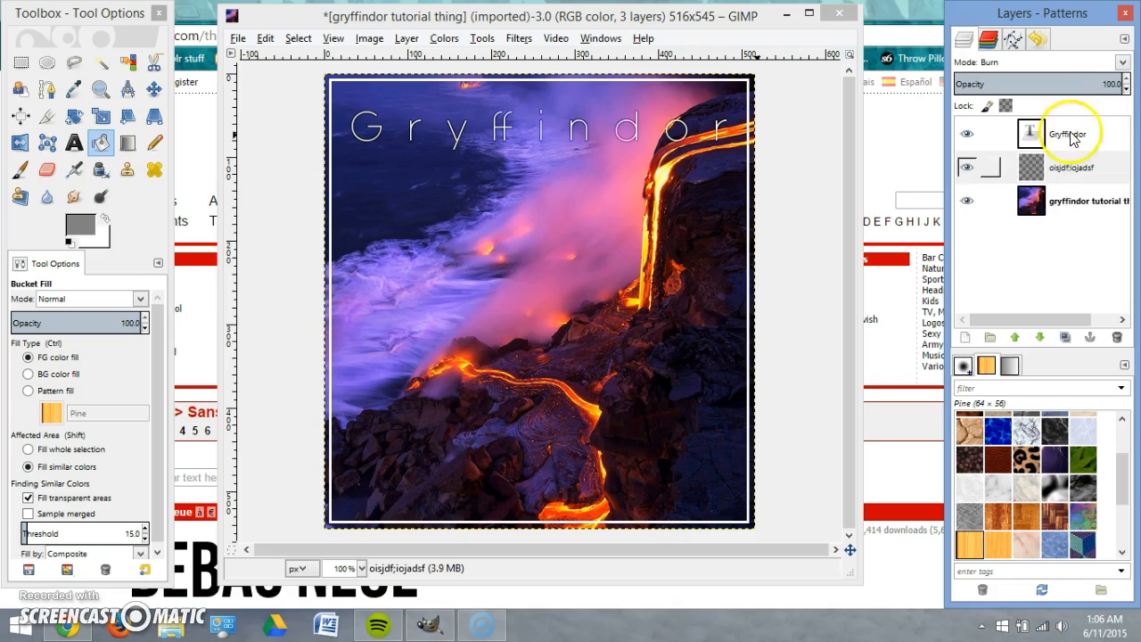
pyautogui.click(1123, 63)
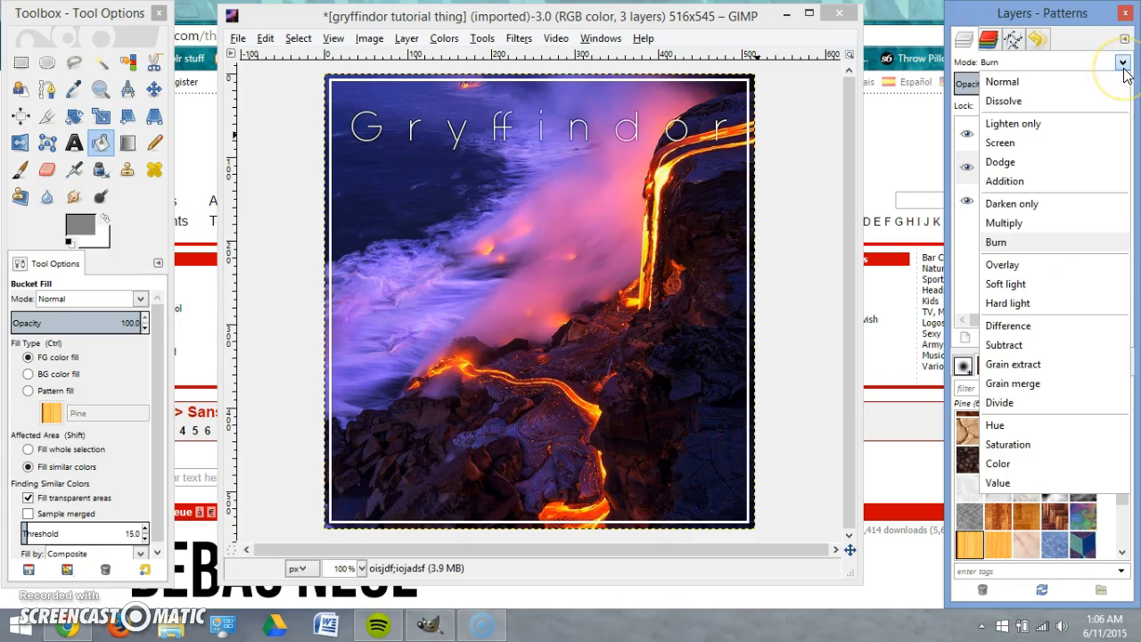
pyautogui.click(1124, 64)
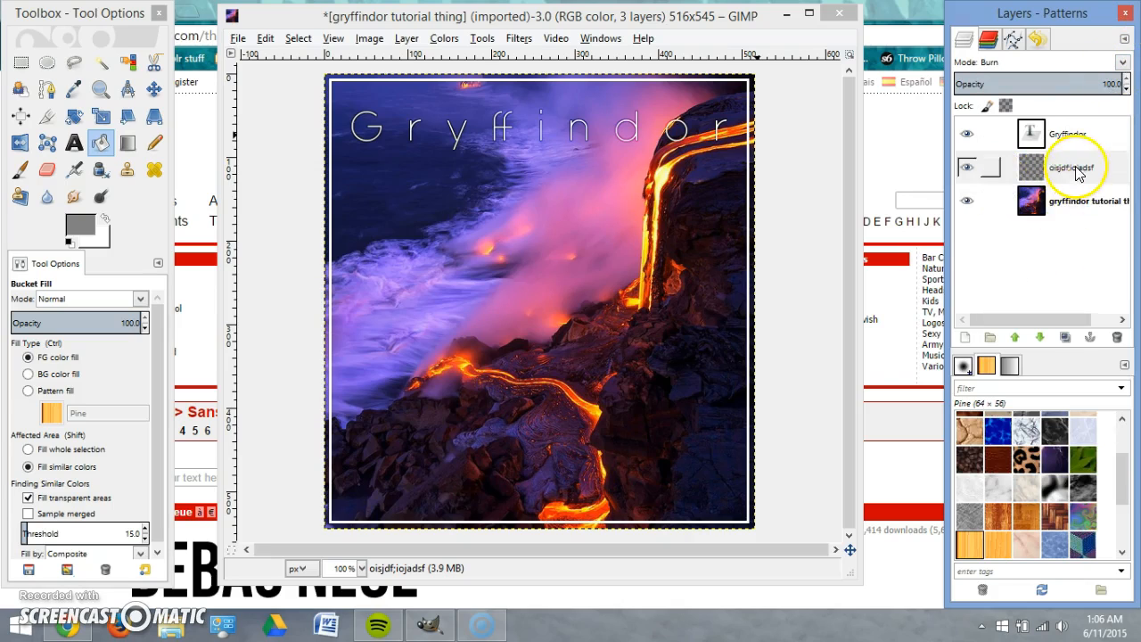
# Use Alpha to Selection on the shadow layer to reselect the Gryffindor letters.
pyautogui.click(1073, 170)
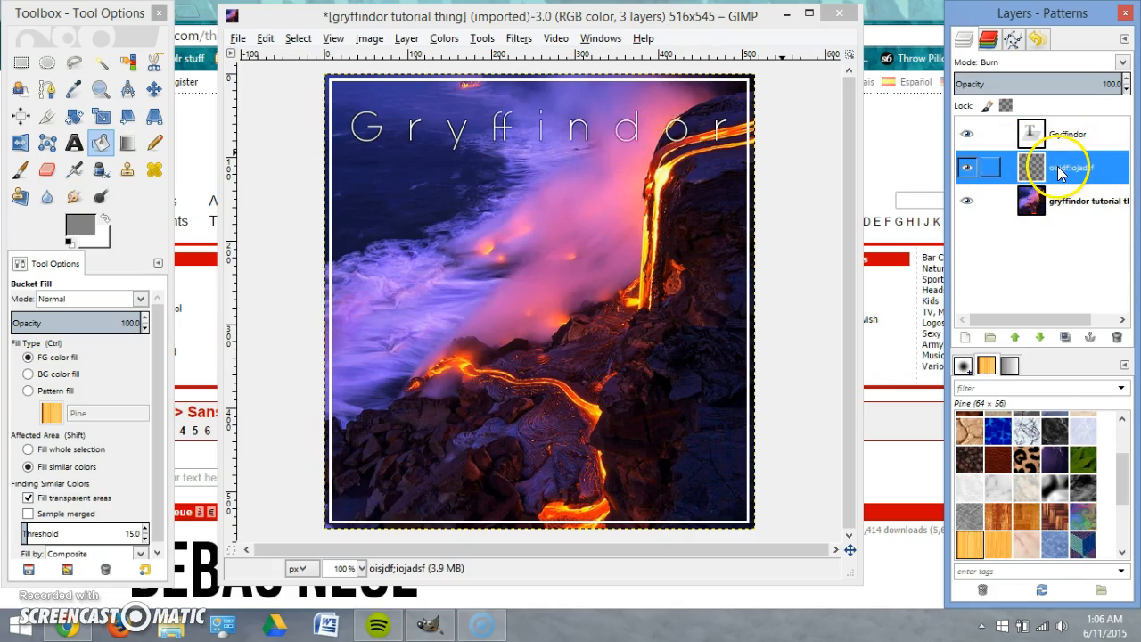
pyautogui.rightClick(1059, 172)
pyautogui.click(965, 573)
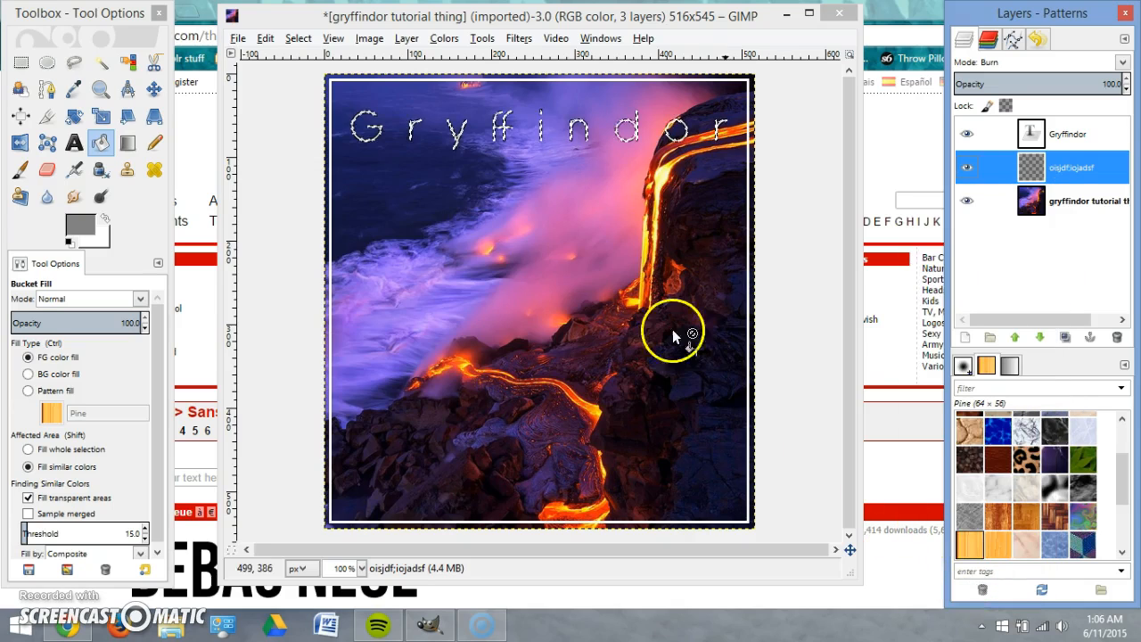
# Apply a Drop Shadow with offsets 4/4, blur radius 15 and opacity 60 to the title.
pyautogui.rightClick(500, 132)
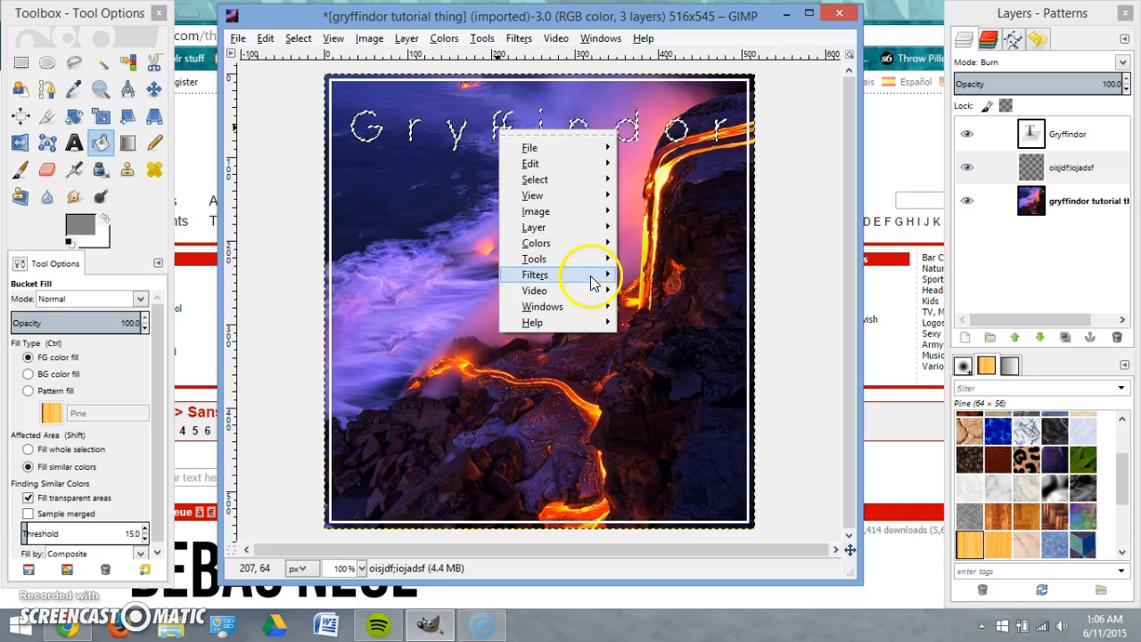
pyautogui.moveTo(595, 281)
pyautogui.moveTo(747, 341)
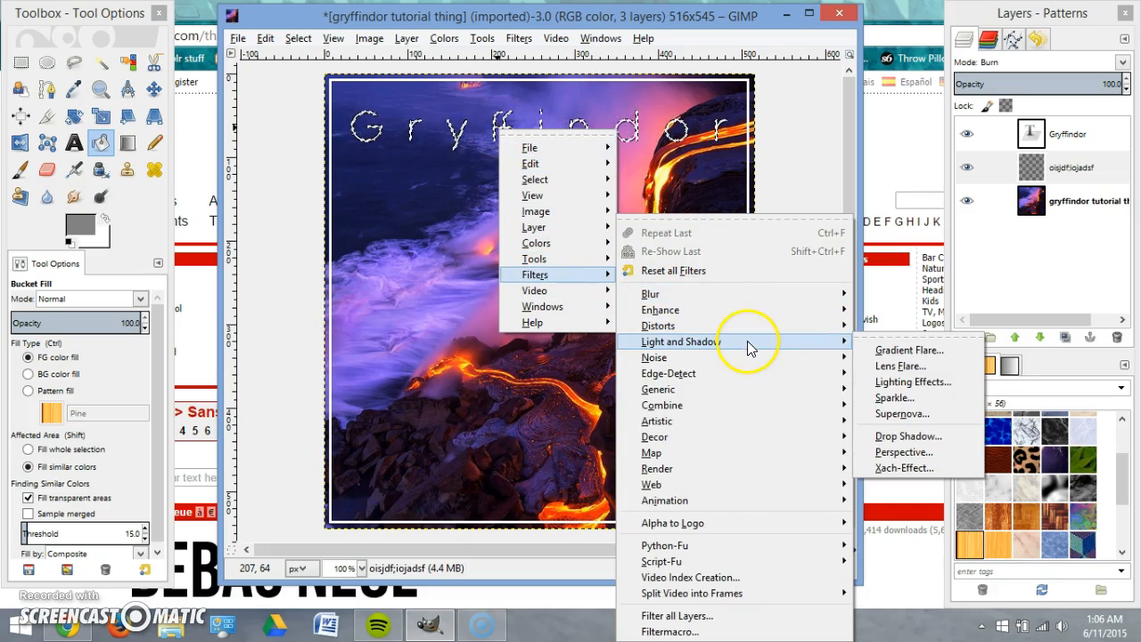
pyautogui.click(902, 436)
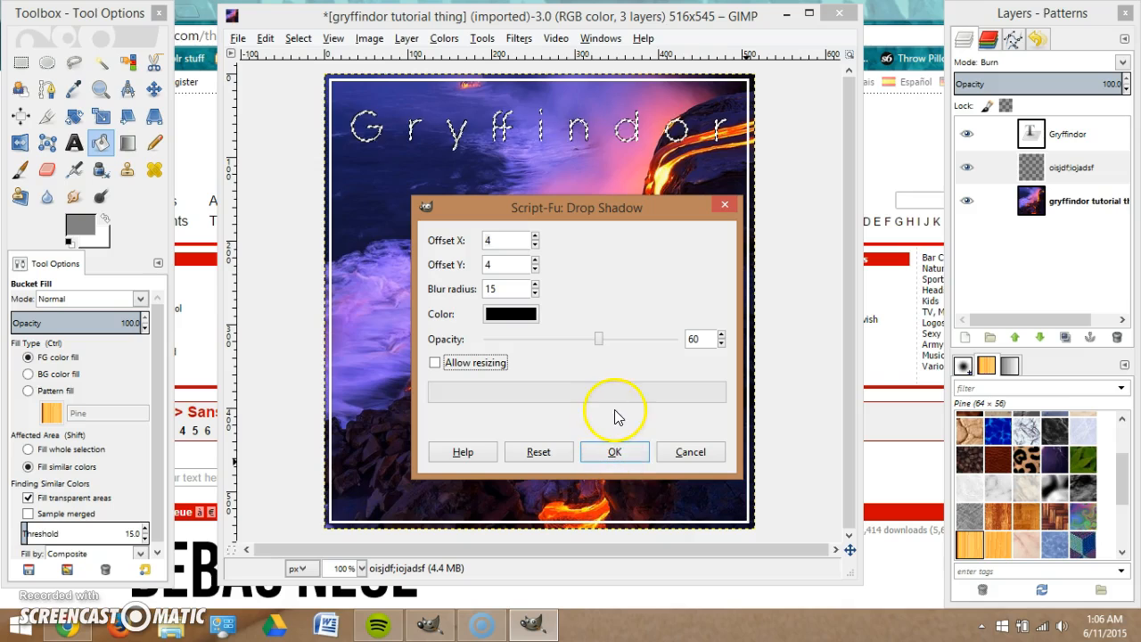
pyautogui.click(618, 455)
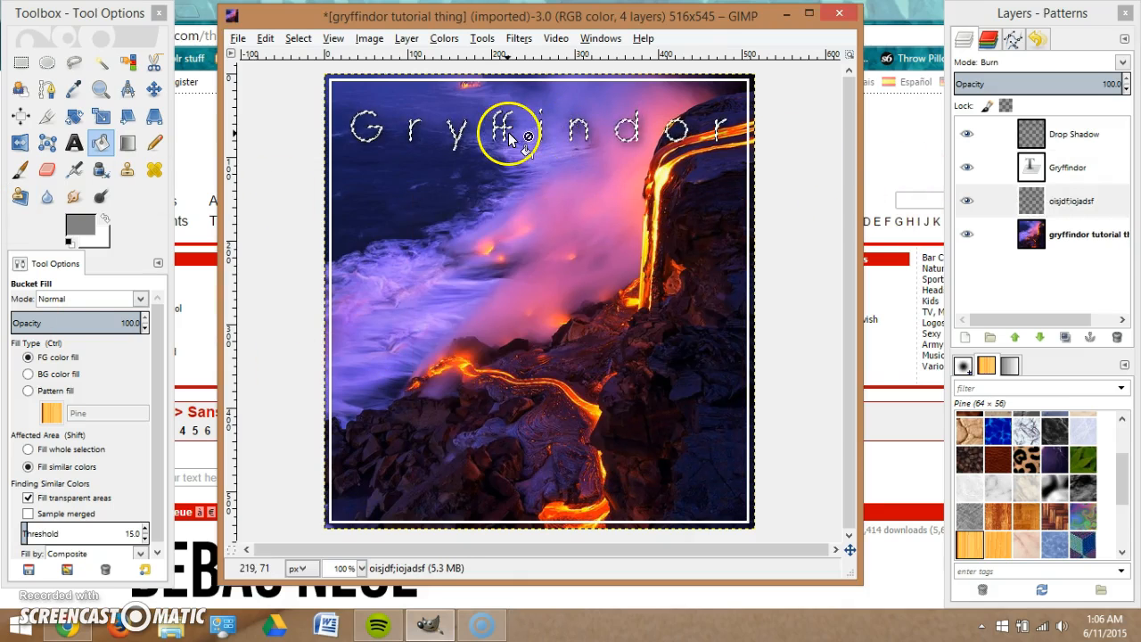
# Clear the selection and move the Drop Shadow layer below oisjdfiojadsf.
pyautogui.rightClick(508, 138)
pyautogui.moveTo(582, 185)
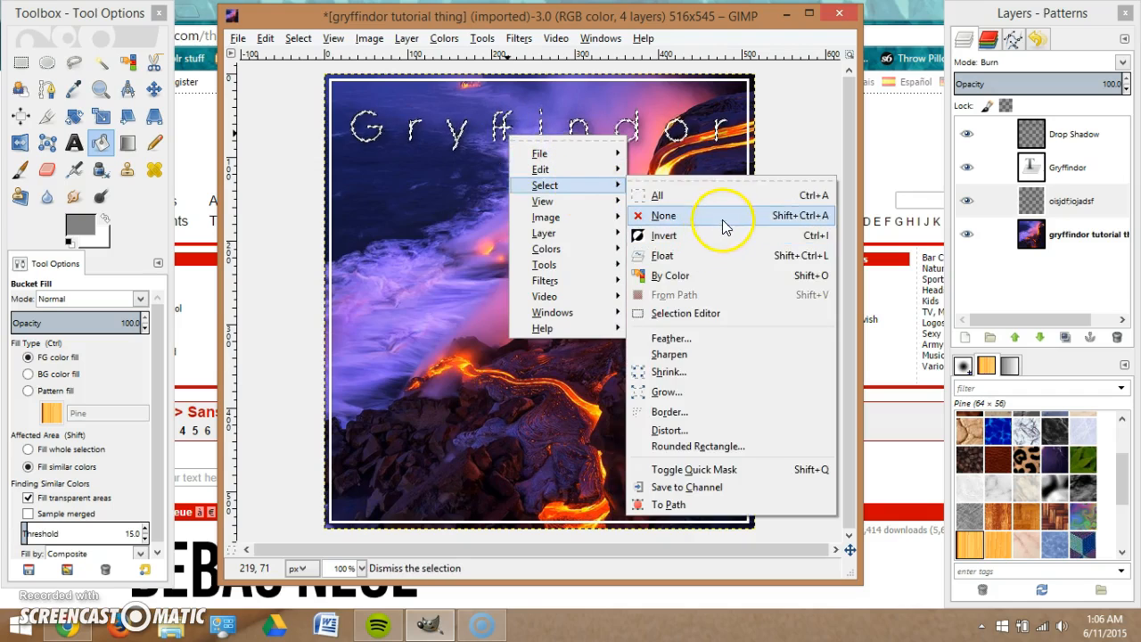
pyautogui.click(722, 217)
pyautogui.moveTo(1069, 134); pyautogui.dragTo(1054, 227)
# Set the Drop Shadow layer's opacity to 70.8, then make the background photo layer active.
pyautogui.click(975, 202)
pyautogui.click(974, 202)
pyautogui.click(974, 203)
pyautogui.click(975, 202)
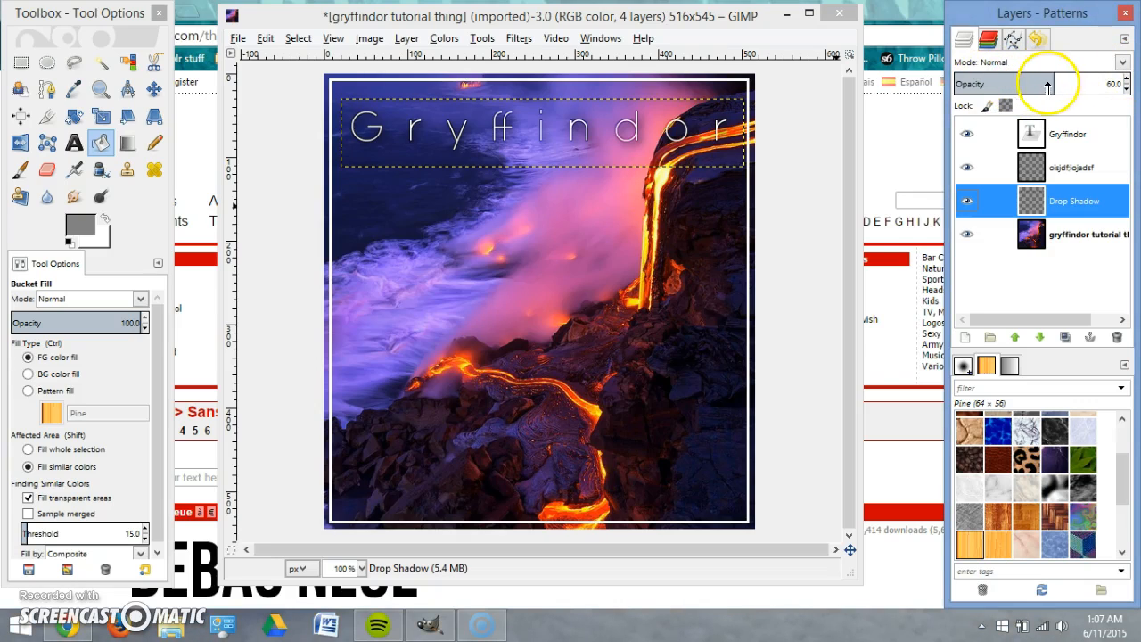
pyautogui.moveTo(1054, 87); pyautogui.dragTo(872, 92)
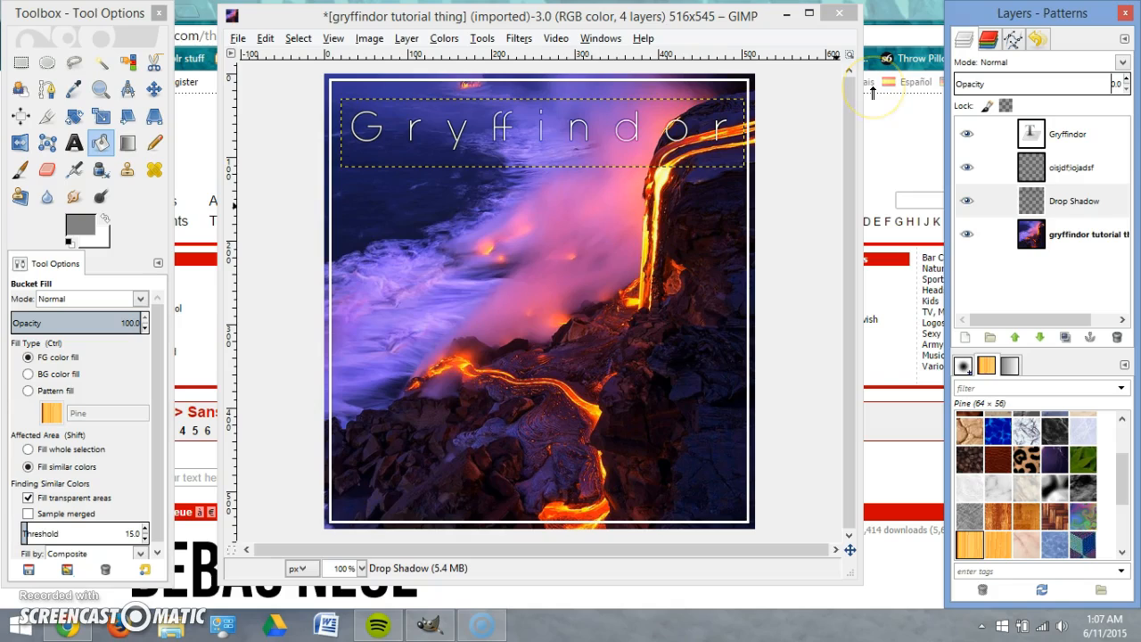
pyautogui.moveTo(894, 87); pyautogui.dragTo(1081, 84)
pyautogui.click(1082, 82)
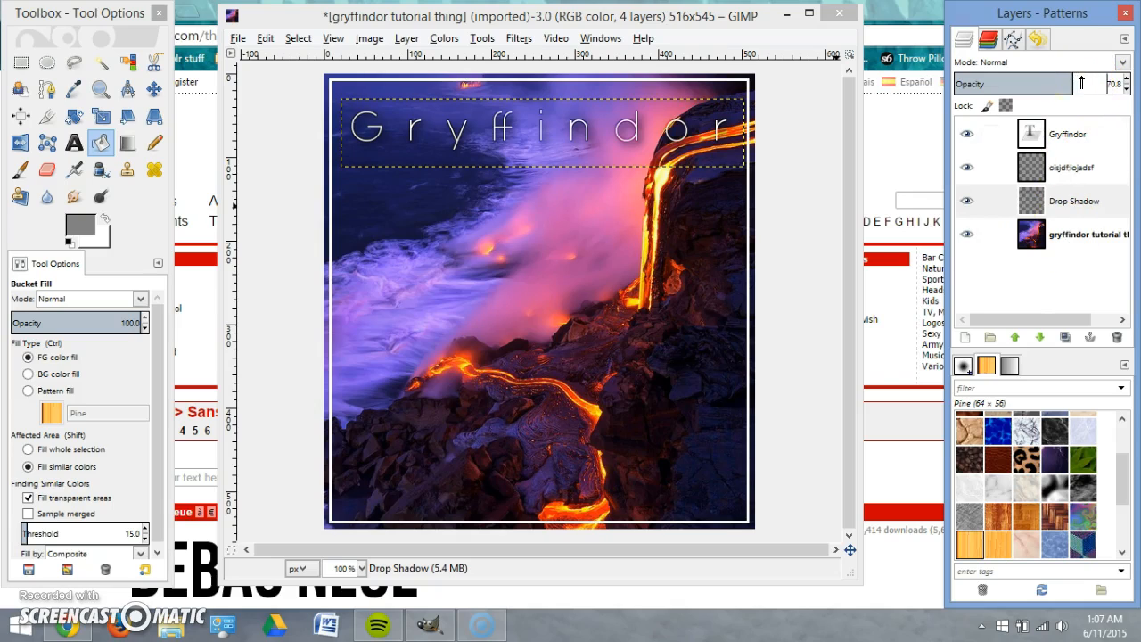
pyautogui.click(1047, 237)
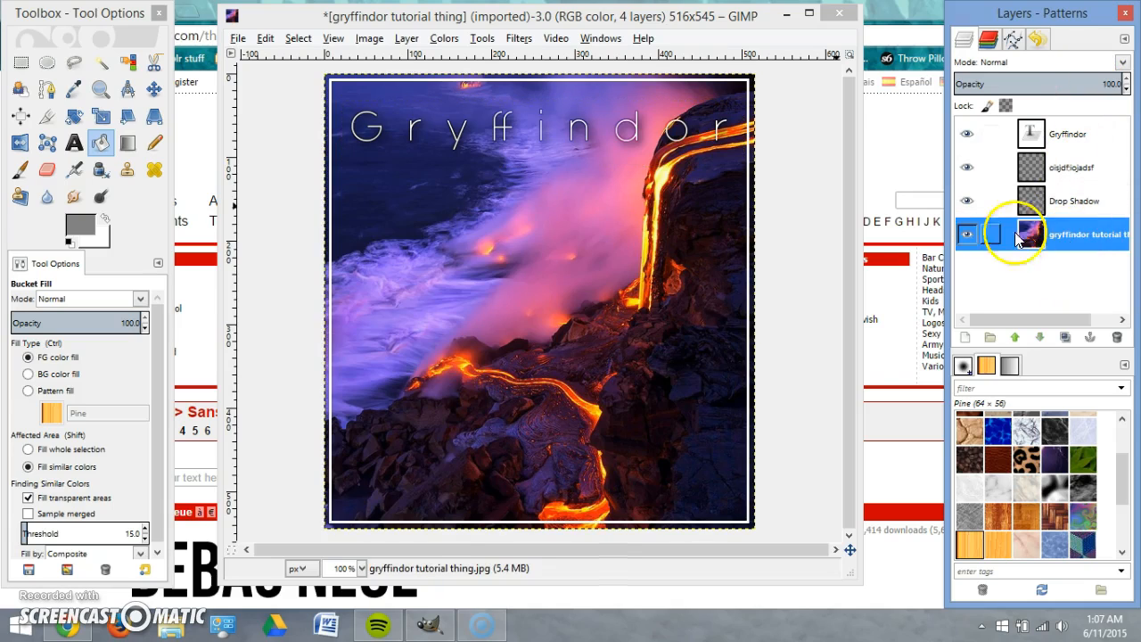
# Pick the Text tool with white as the foreground colour and start a text box under Gryffindor's G.
pyautogui.click(776, 238)
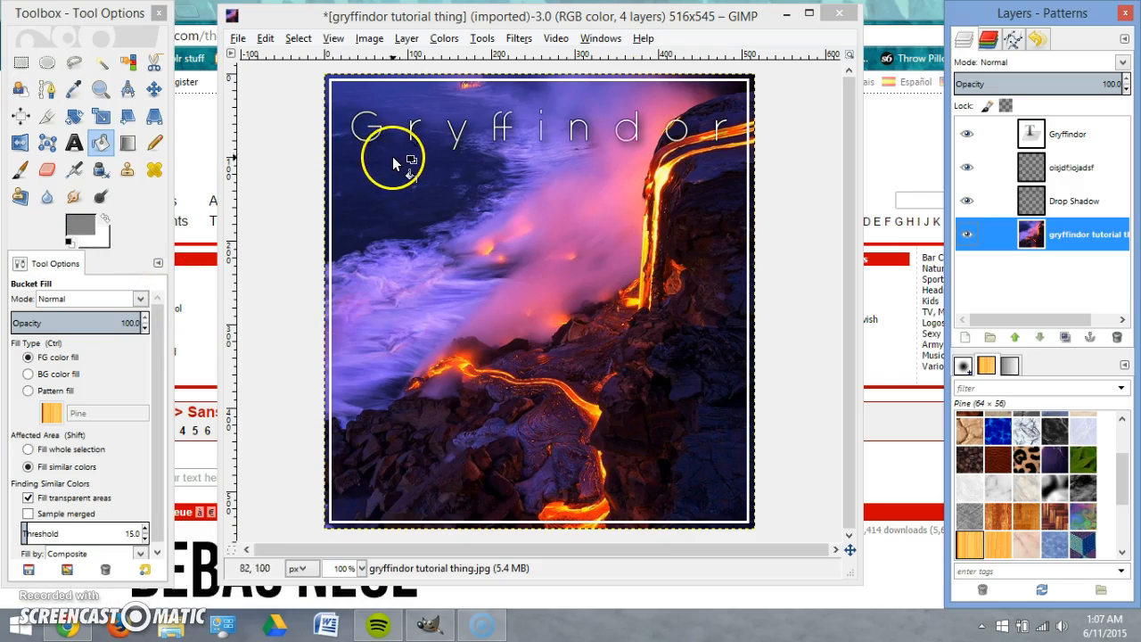
pyautogui.click(74, 143)
pyautogui.click(105, 220)
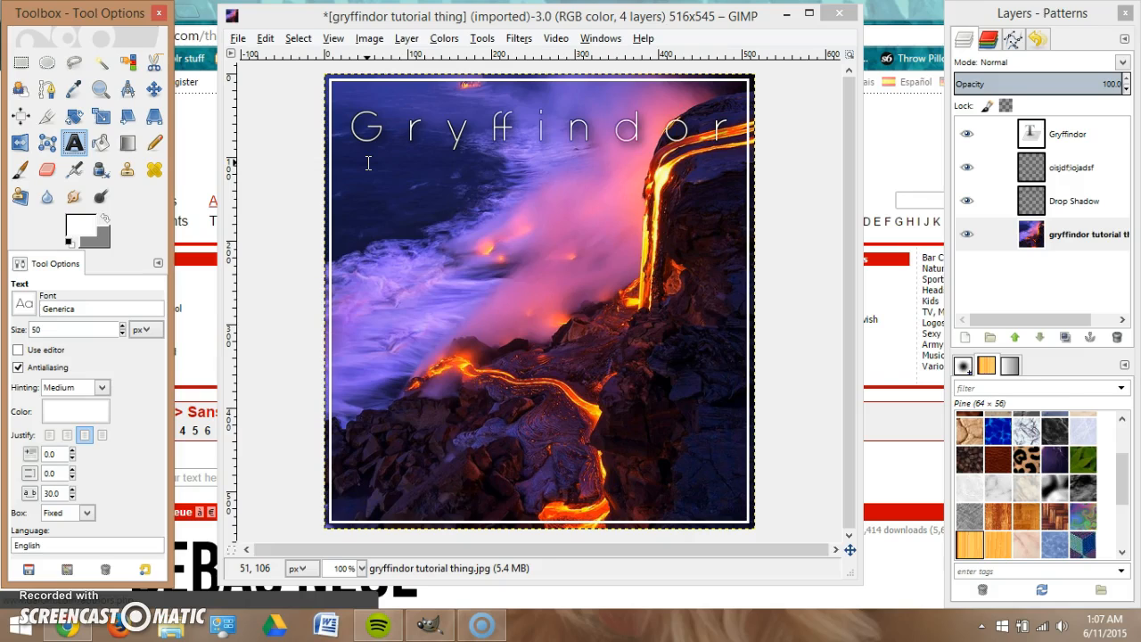
pyautogui.click(367, 163)
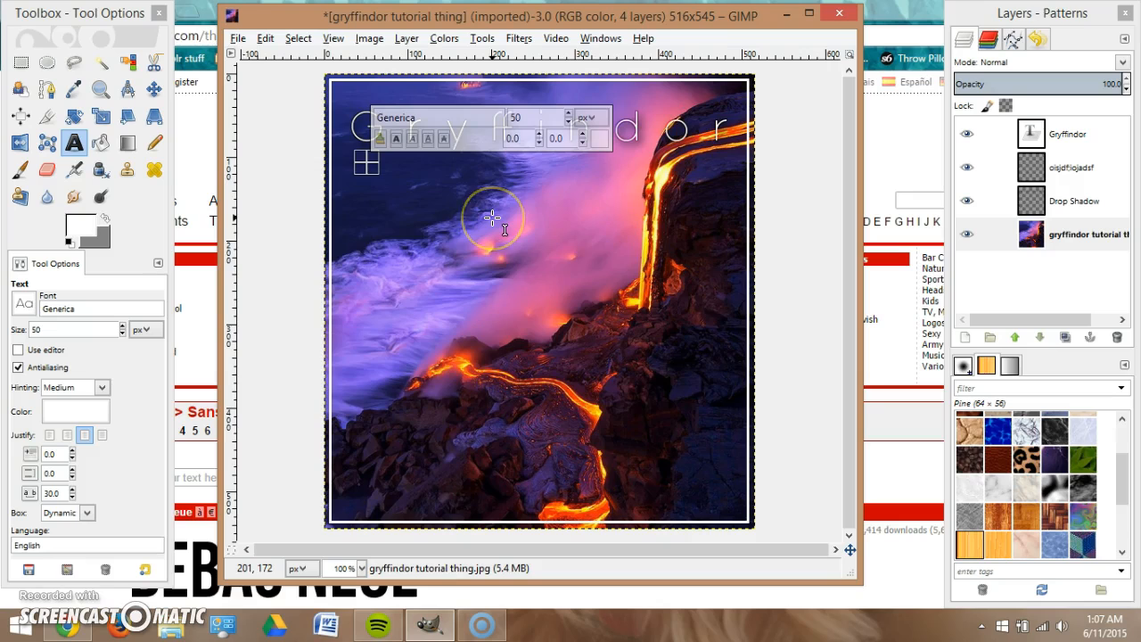
pyautogui.click(392, 201)
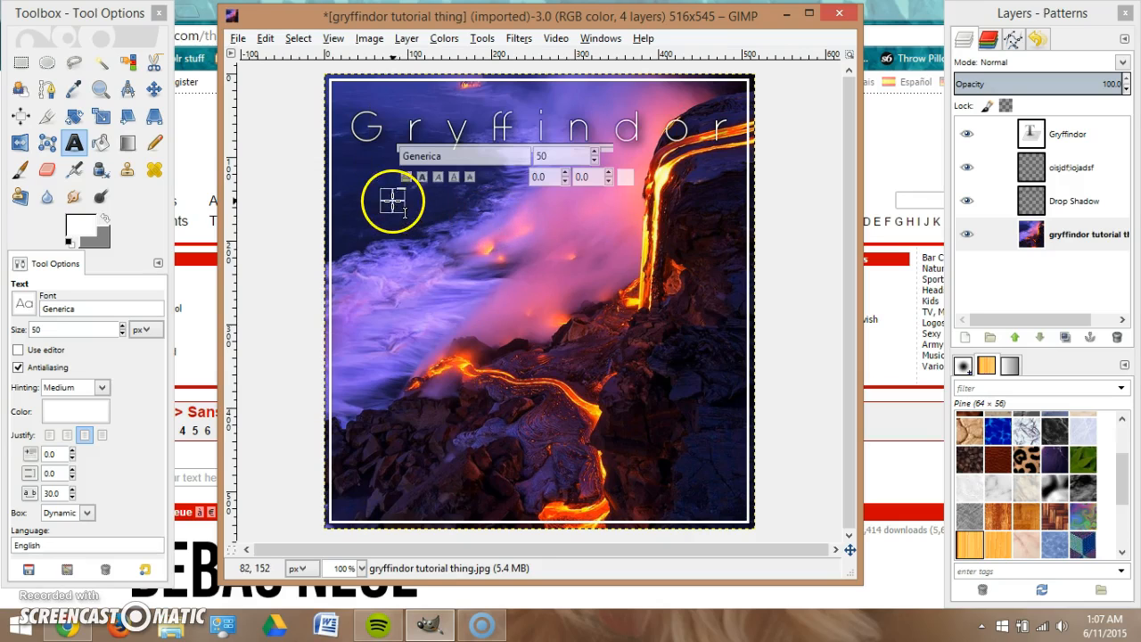
pyautogui.click(365, 156)
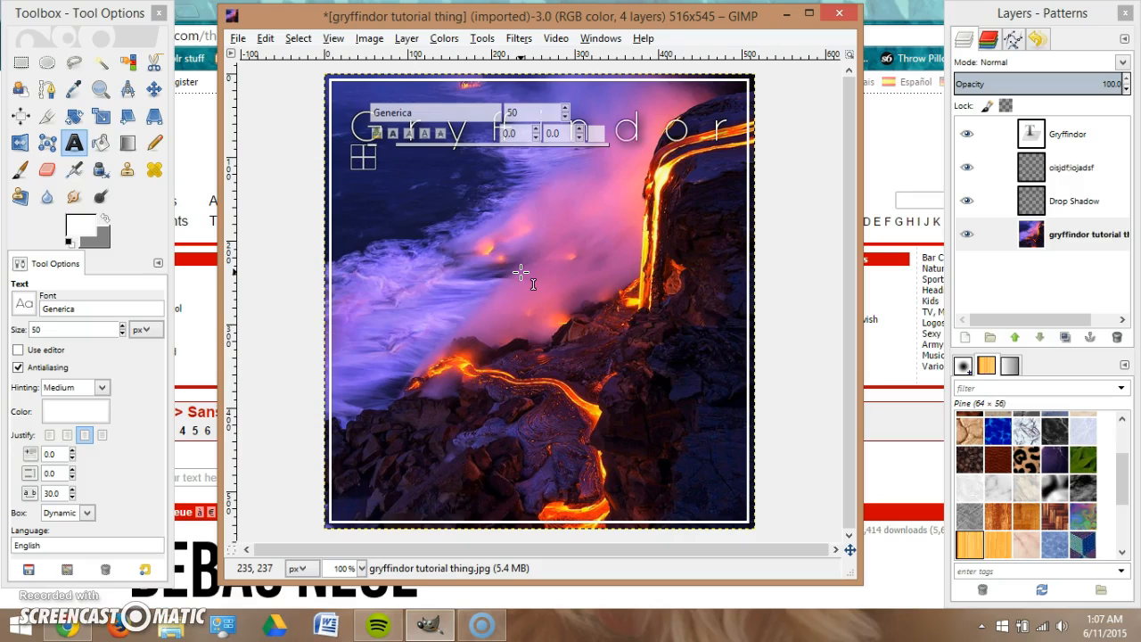
# Type the letters r, a, t, e stacked one per line as vertical text.
pyautogui.write('r')
pyautogui.press('Return')
pyautogui.write('a')
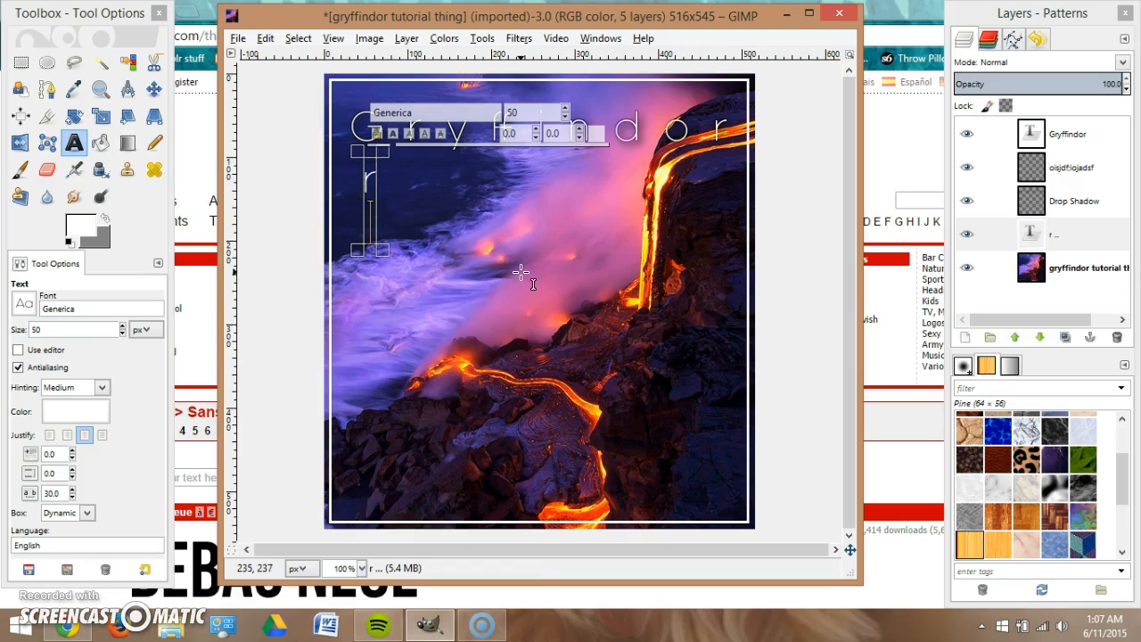
pyautogui.write('teful')
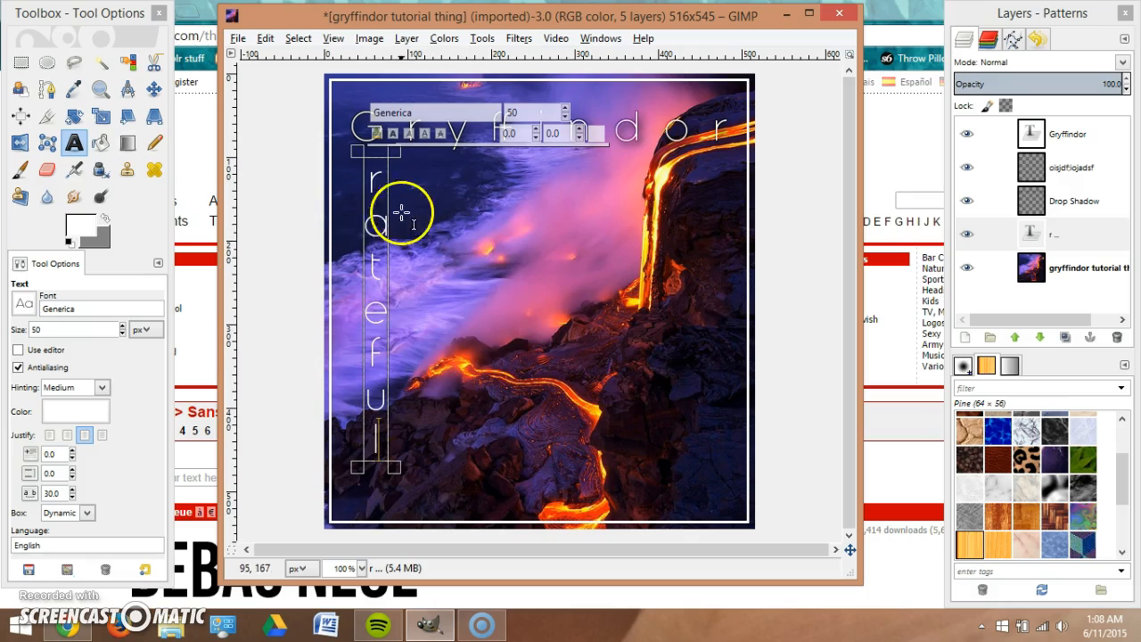
# Drag the vertical text box into place beneath the G and finish editing it.
pyautogui.moveTo(395, 204); pyautogui.dragTo(408, 257)
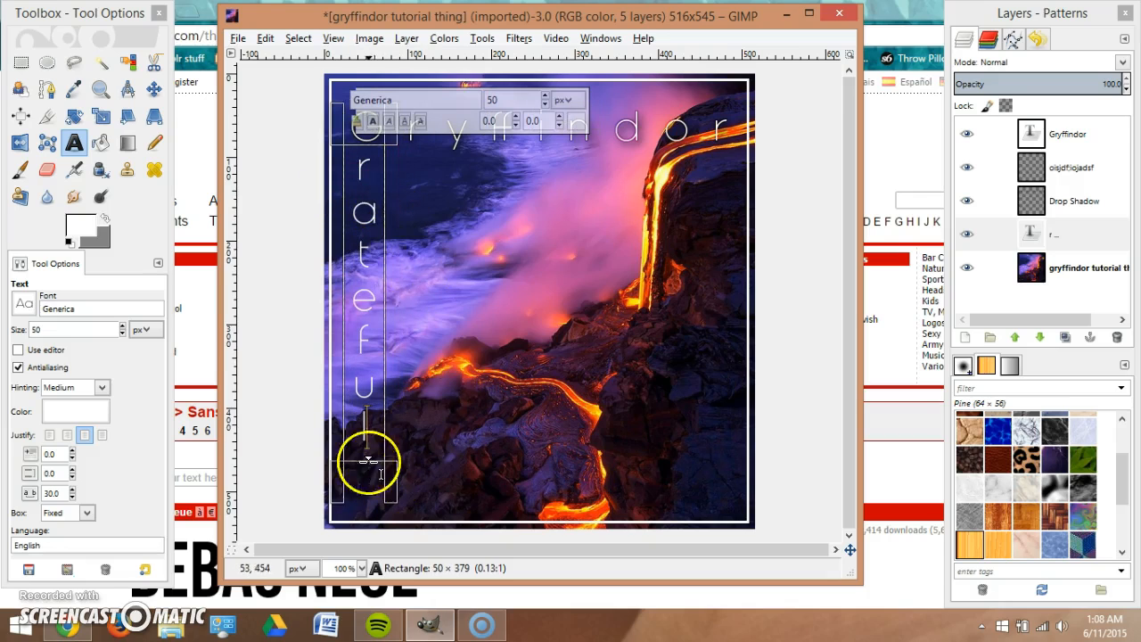
pyautogui.moveTo(372, 127); pyautogui.dragTo(395, 297)
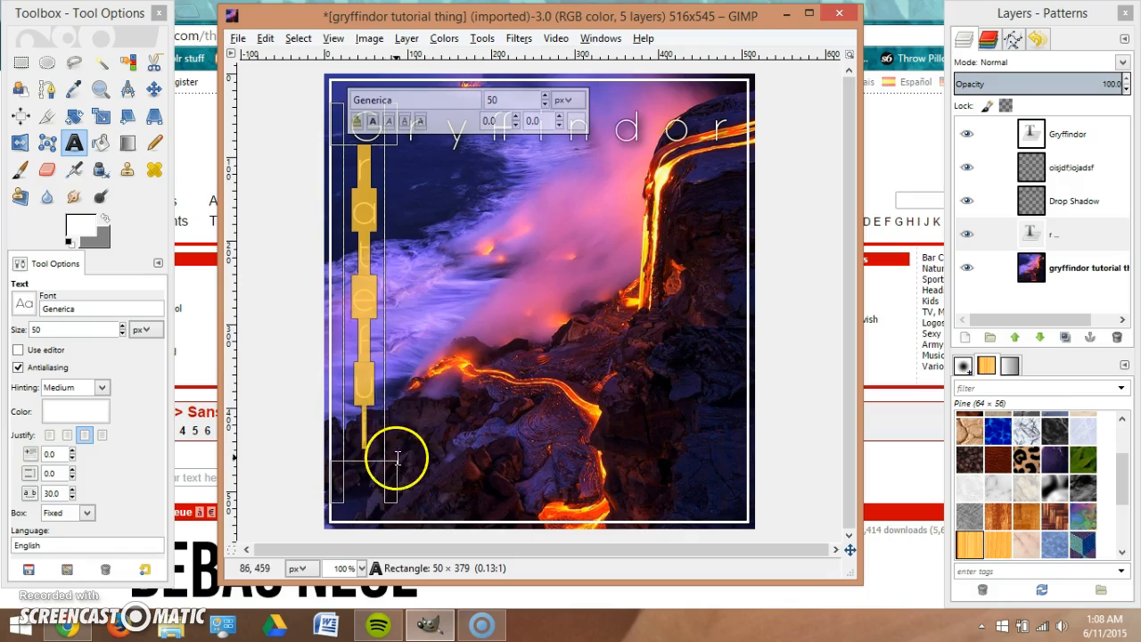
pyautogui.click(362, 183)
pyautogui.click(444, 163)
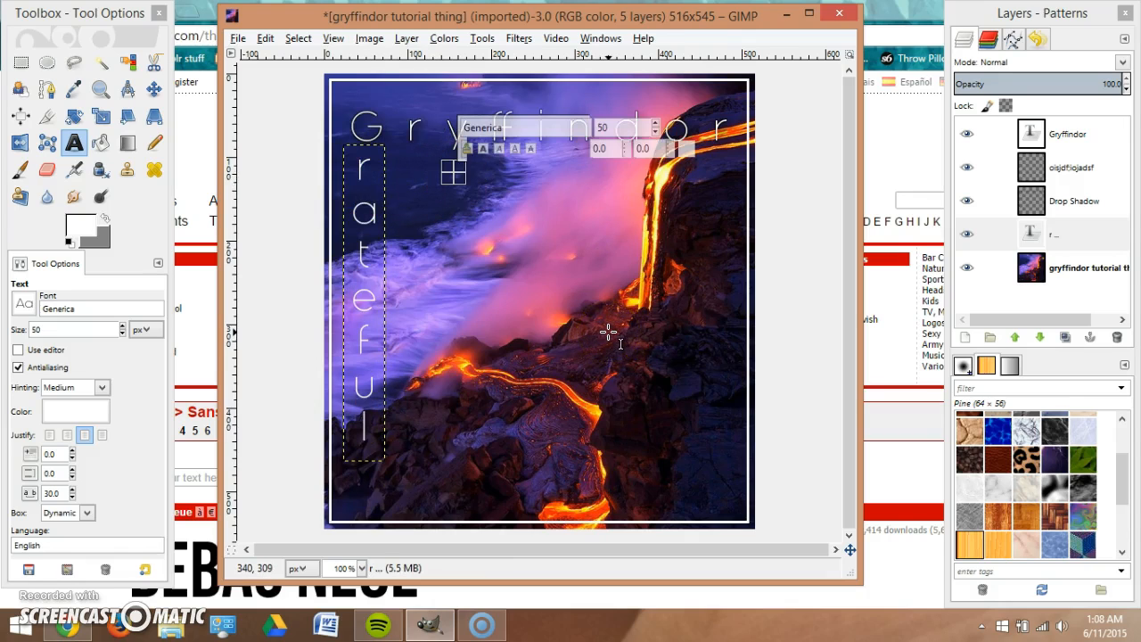
pyautogui.write('r a t')
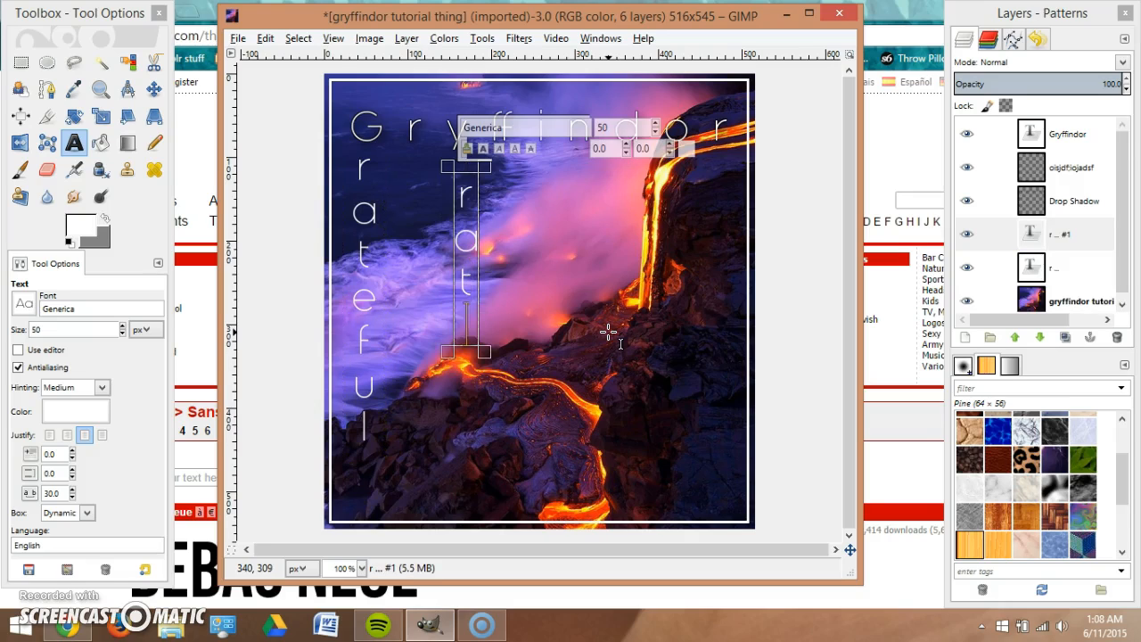
# Delete the stray extra text layer from the Layers panel.
pyautogui.click(553, 403)
pyautogui.click(1062, 260)
pyautogui.rightClick(1061, 264)
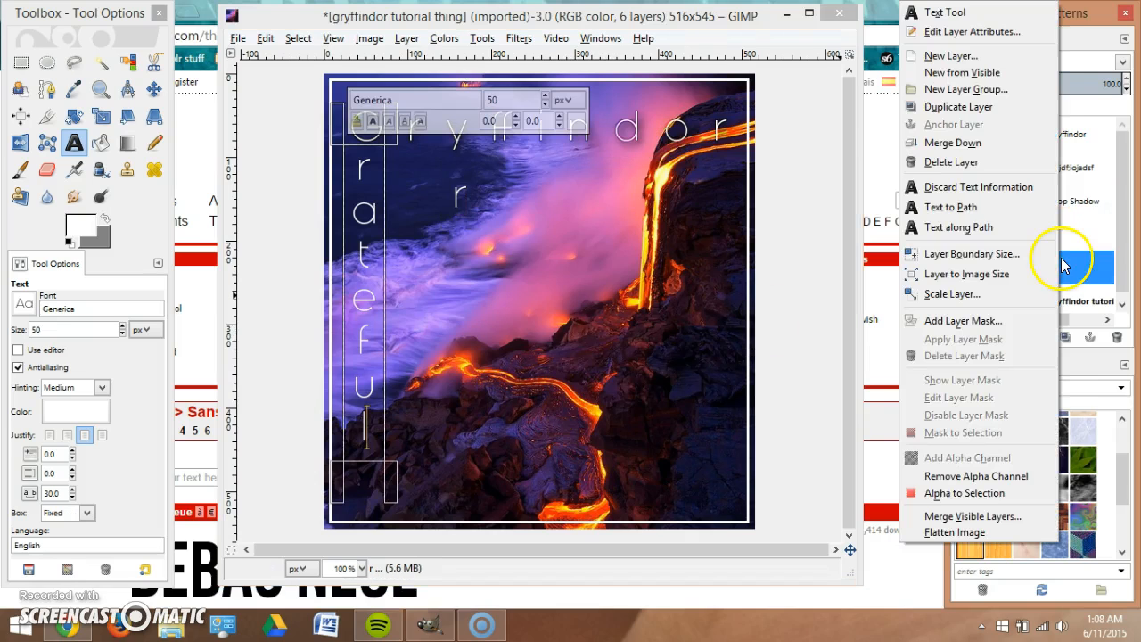
pyautogui.click(1061, 246)
pyautogui.click(1074, 230)
pyautogui.rightClick(1073, 230)
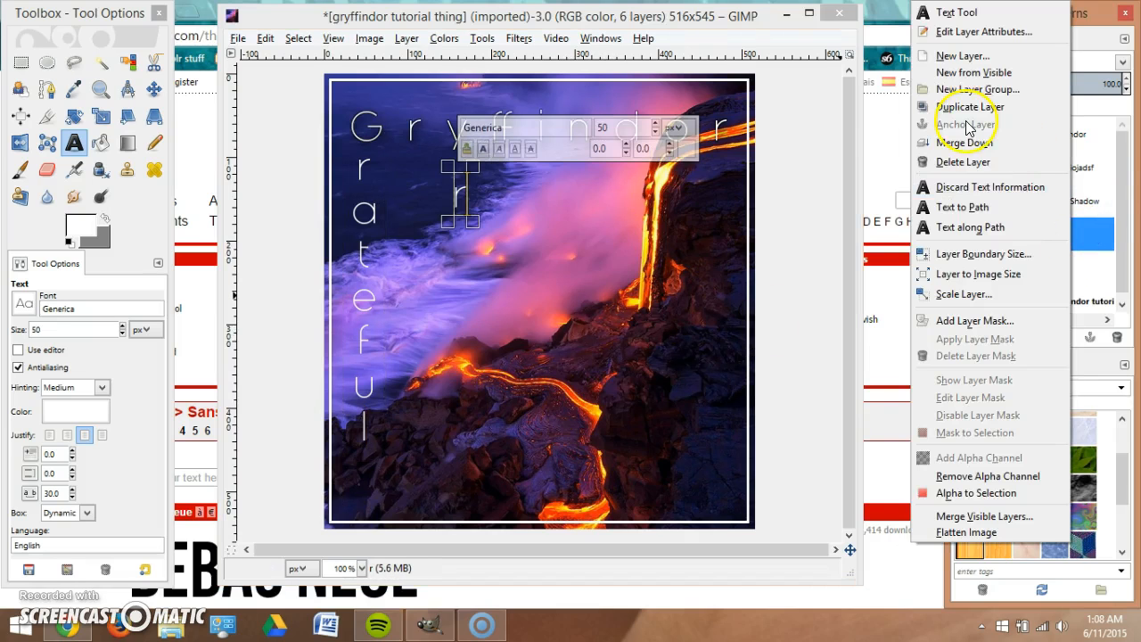
pyautogui.click(958, 163)
# Reselect the vertical Grateful text so it is active for editing again.
pyautogui.click(421, 278)
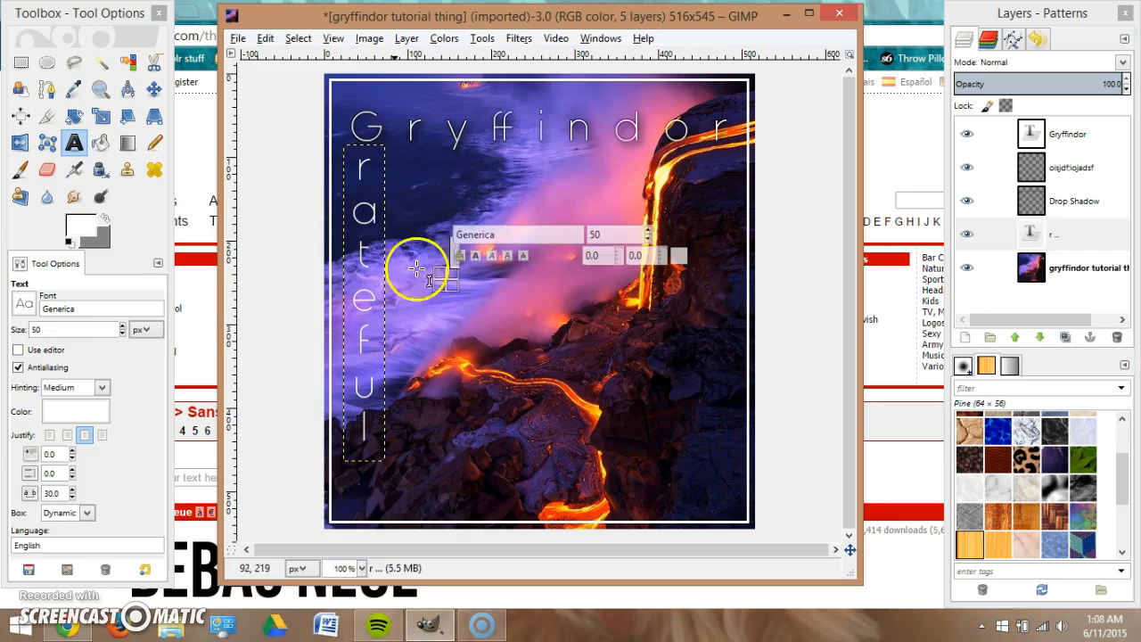
pyautogui.click(352, 171)
pyautogui.moveTo(378, 173); pyautogui.dragTo(387, 472)
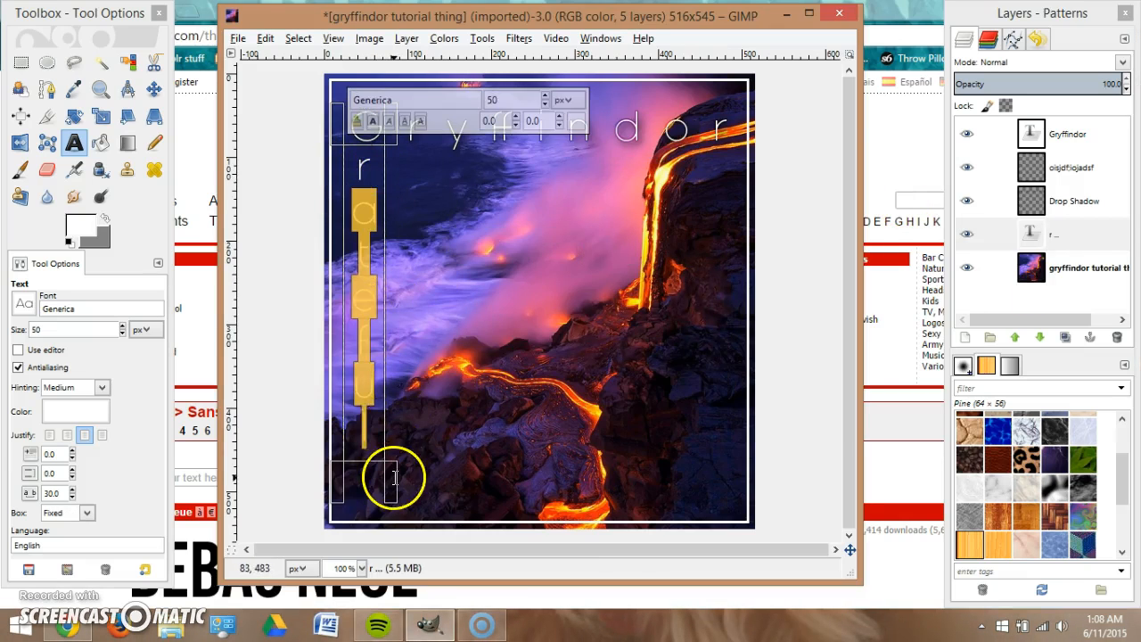
pyautogui.click(437, 234)
pyautogui.click(366, 163)
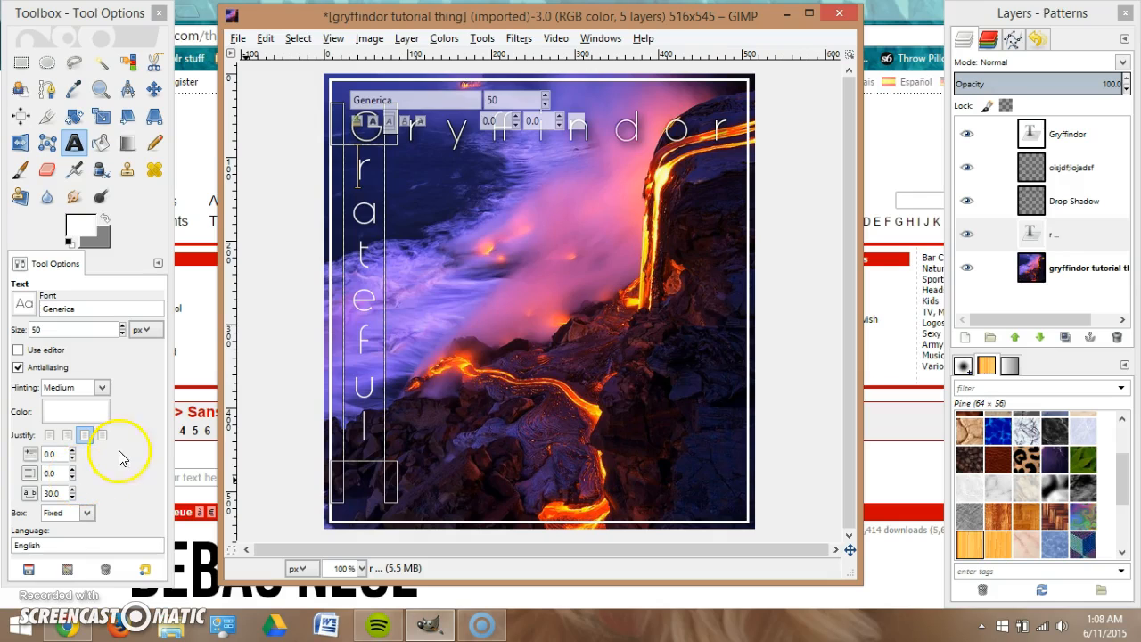
# Lower the vertical Grateful text's line spacing to -14.0.
pyautogui.click(74, 479)
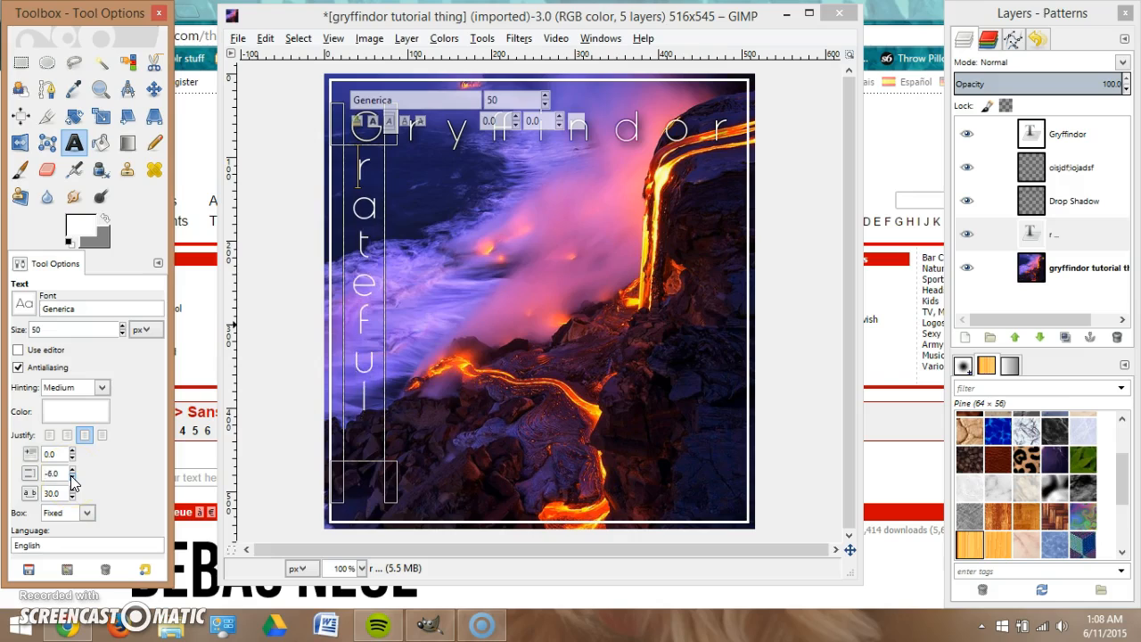
pyautogui.click(73, 481)
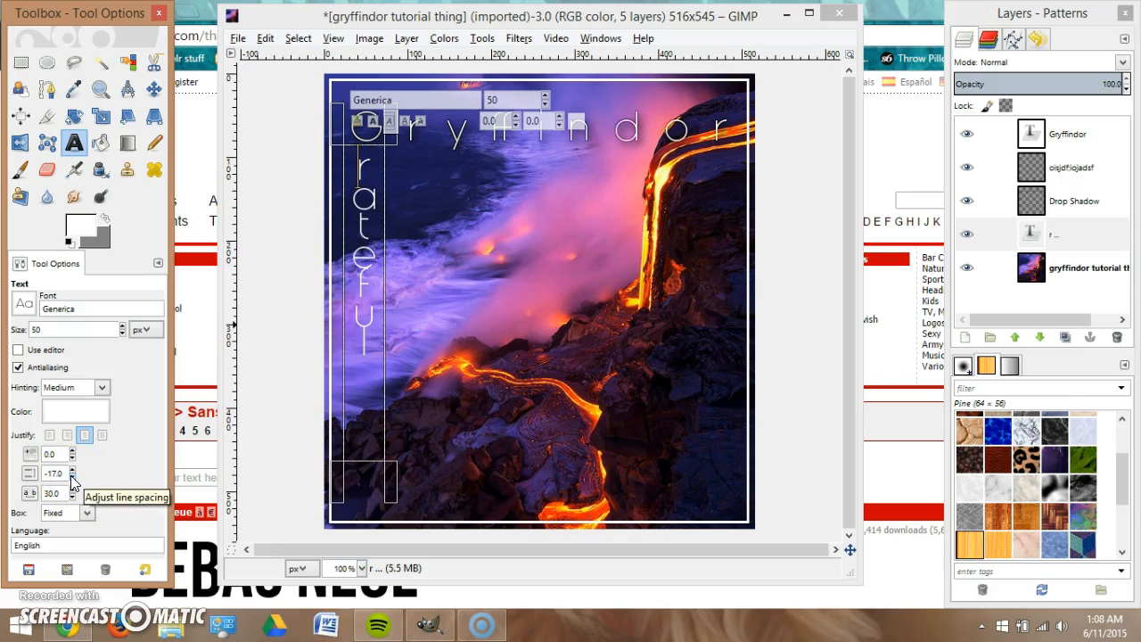
pyautogui.click(73, 471)
pyautogui.click(74, 483)
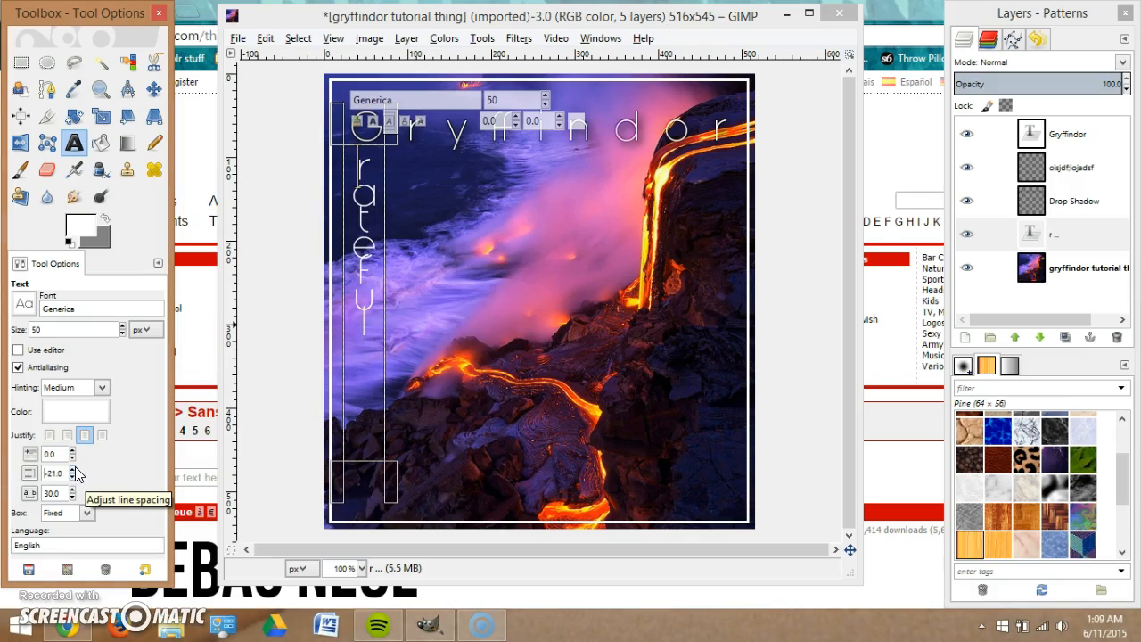
pyautogui.click(73, 469)
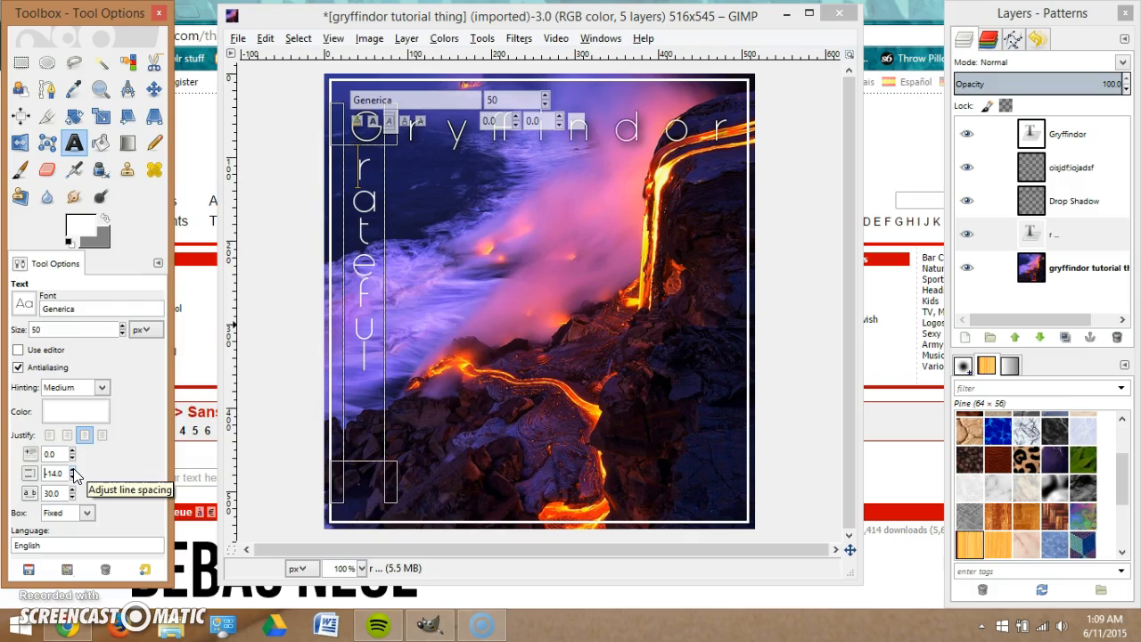
pyautogui.click(24, 304)
# Set the vertical text to Code Bold, size 33, line spacing -8, and resize its text box.
pyautogui.click(86, 309)
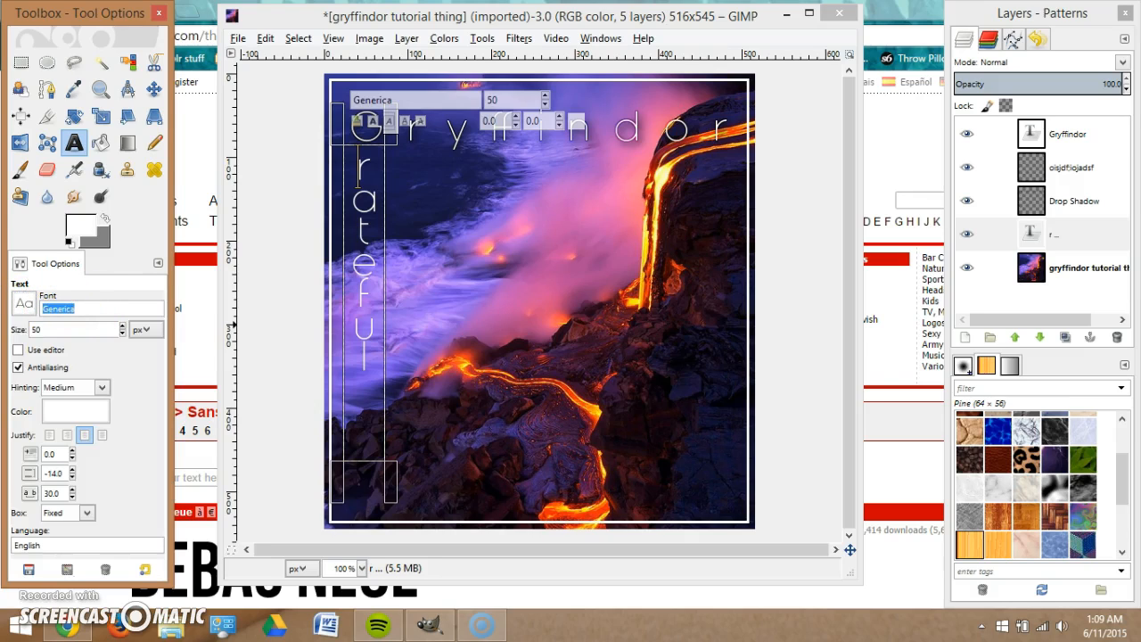
pyautogui.write('co')
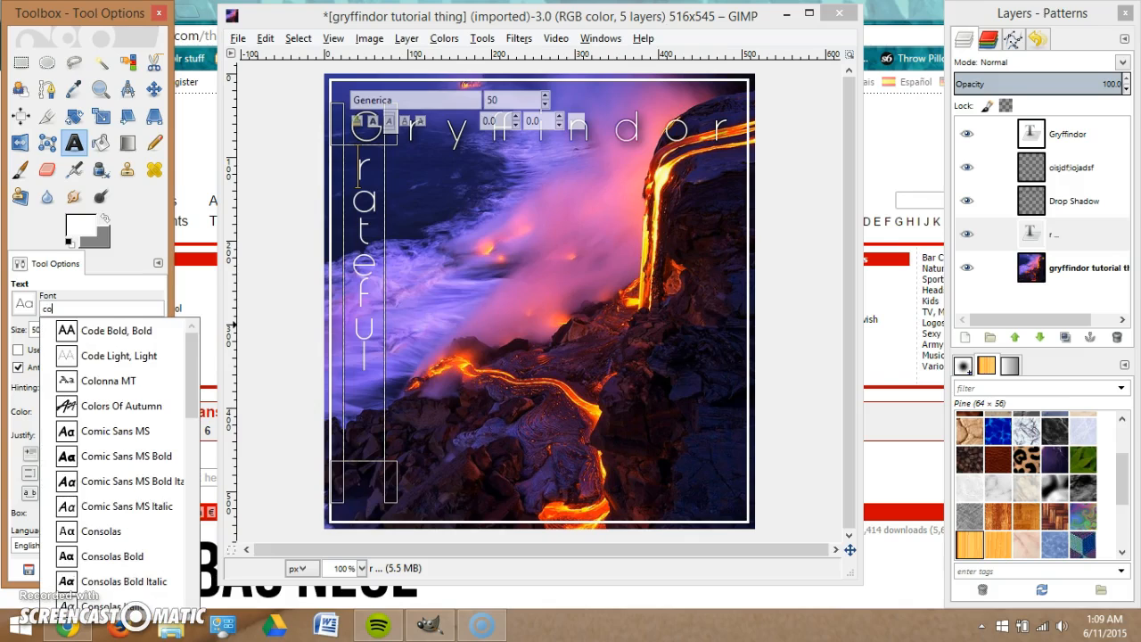
pyautogui.click(125, 331)
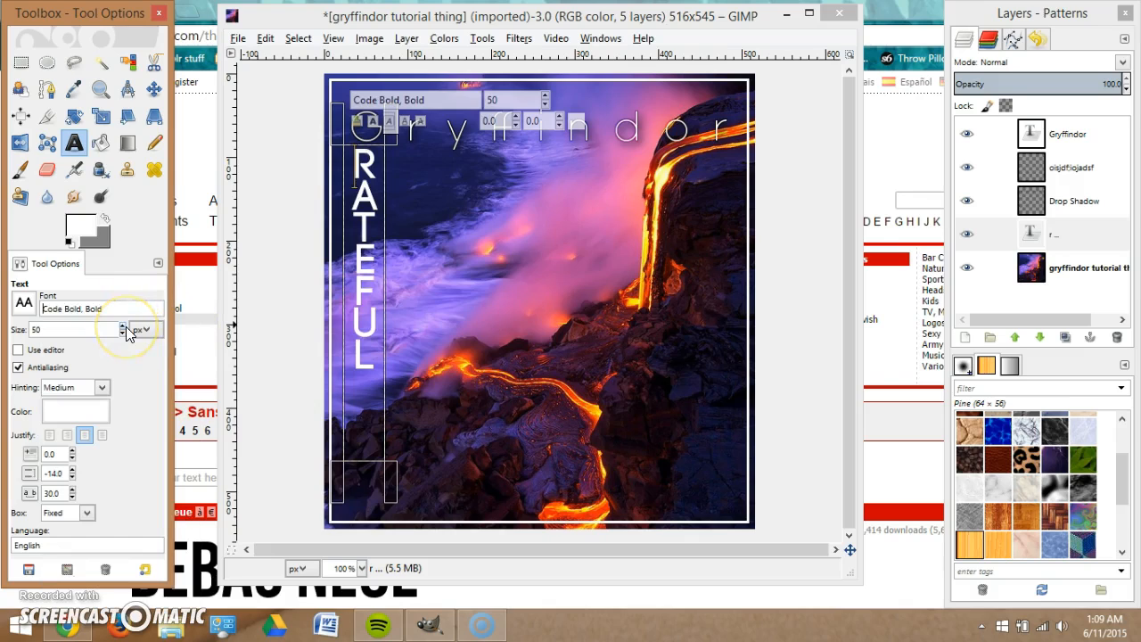
pyautogui.scroll(-11, 126, 335)
pyautogui.scroll(-1, 126, 337)
pyautogui.scroll(-2, 126, 335)
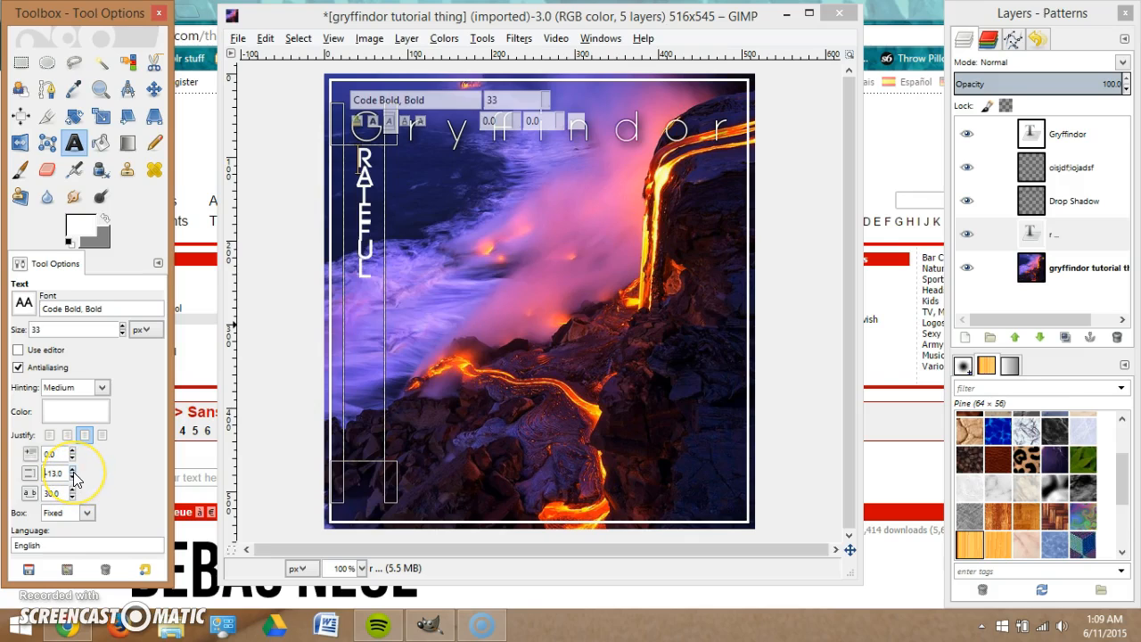
pyautogui.moveTo(357, 476); pyautogui.dragTo(380, 340)
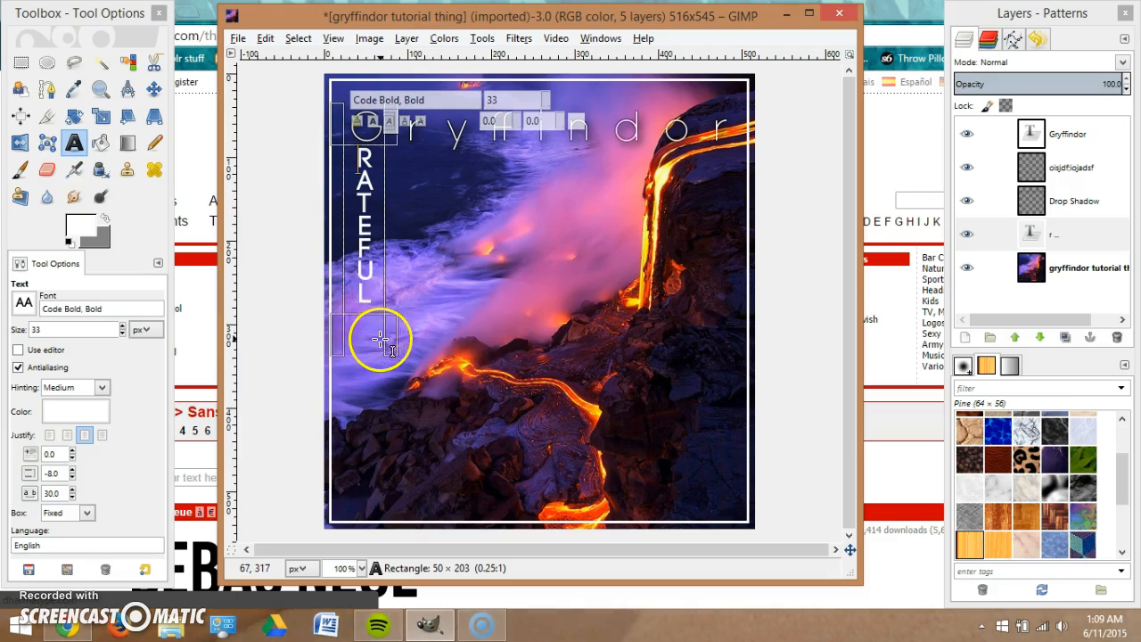
# Make a selection from the GRATEFUL letters and add a 'grateful text' layer beneath the text layer.
pyautogui.click(1074, 237)
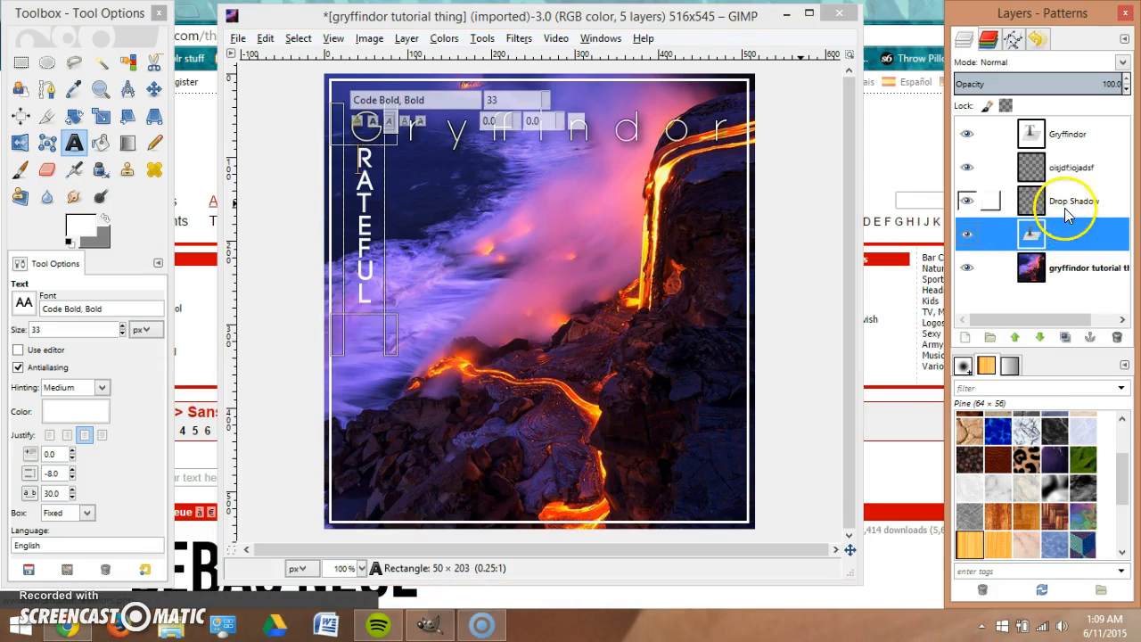
pyautogui.rightClick(1071, 234)
pyautogui.click(956, 505)
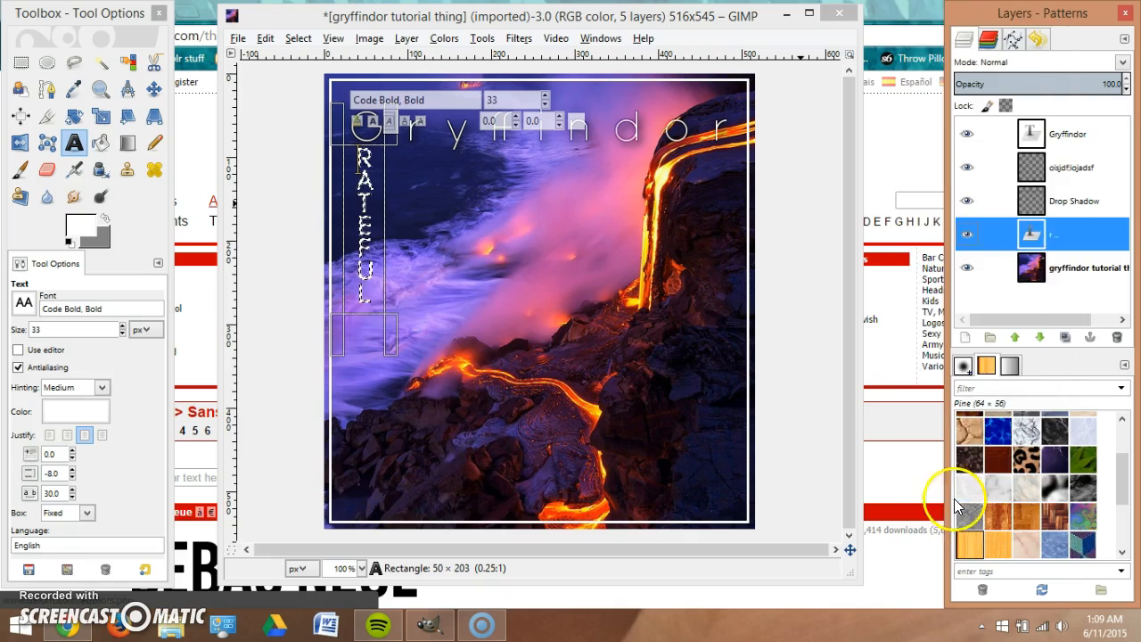
pyautogui.rightClick(1078, 233)
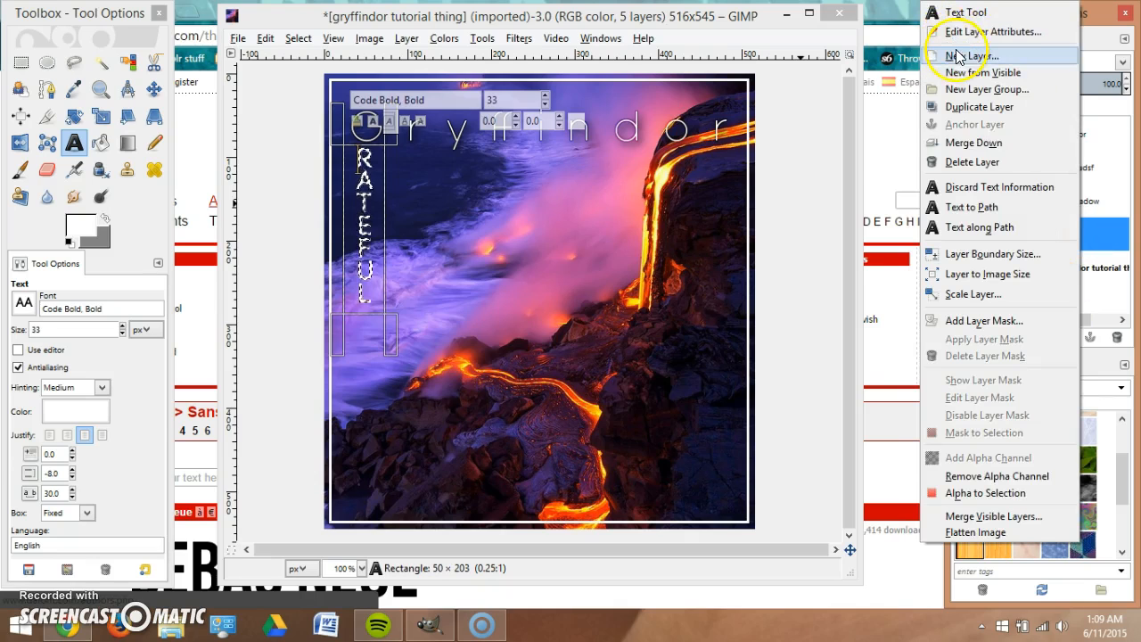
pyautogui.click(961, 55)
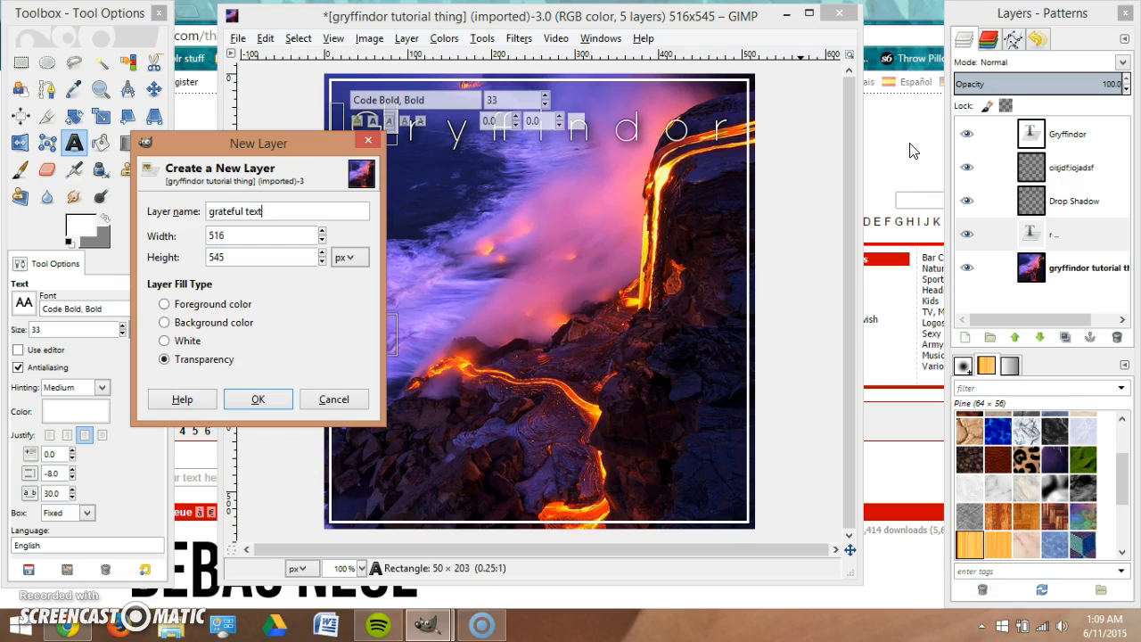
pyautogui.press('Return')
pyautogui.moveTo(1084, 236); pyautogui.dragTo(1065, 282)
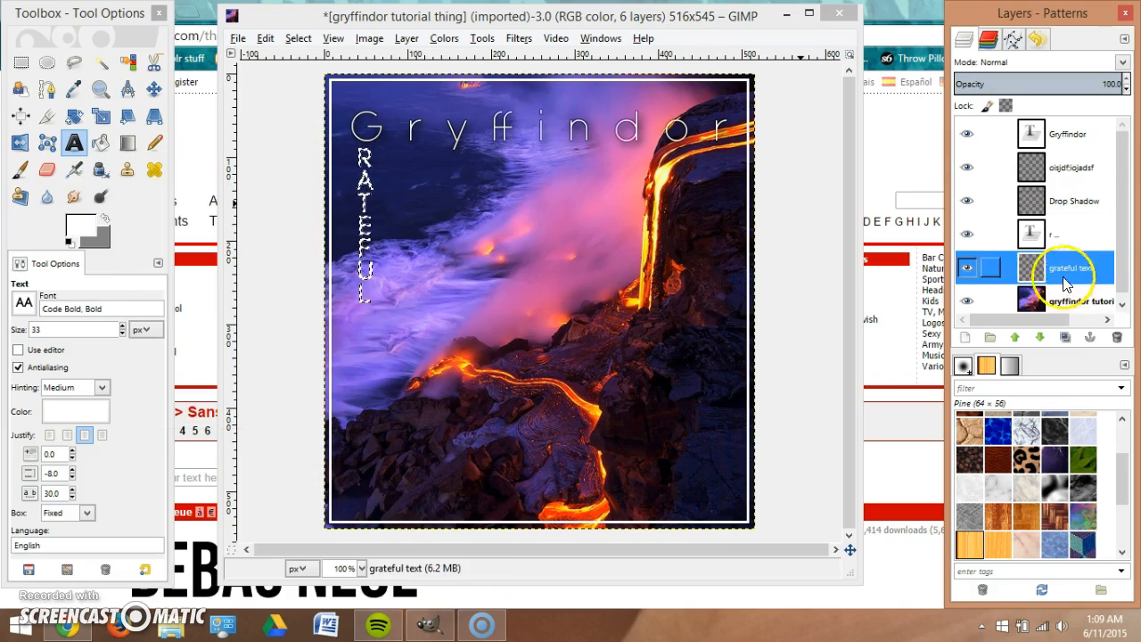
# Grow the selection around the GRATEFUL letters.
pyautogui.rightClick(361, 210)
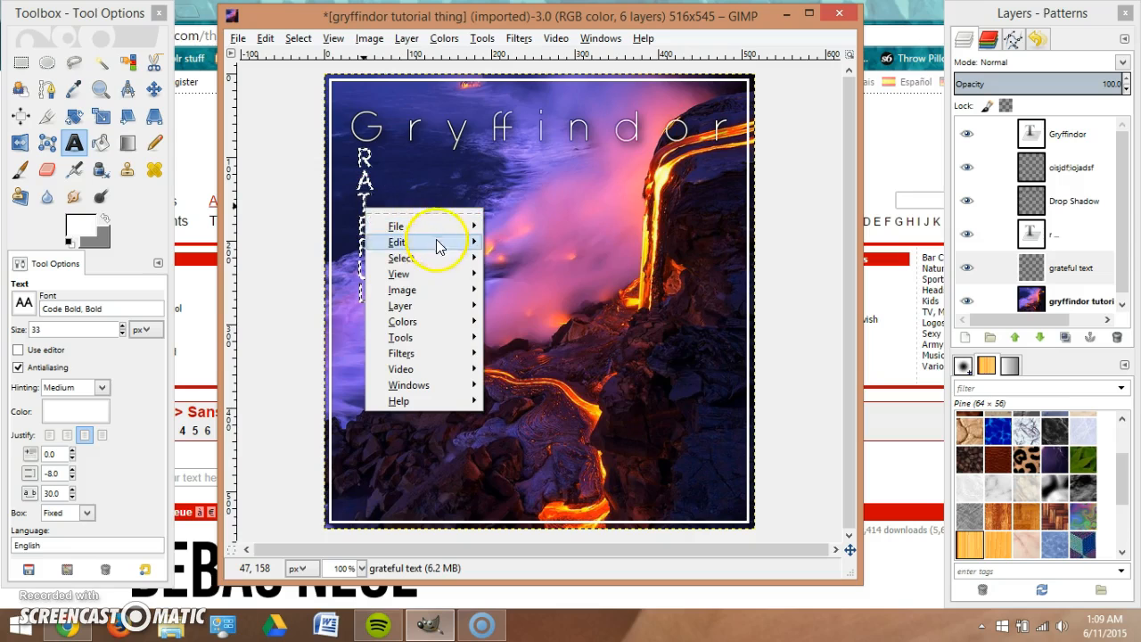
pyautogui.moveTo(443, 257)
pyautogui.click(543, 470)
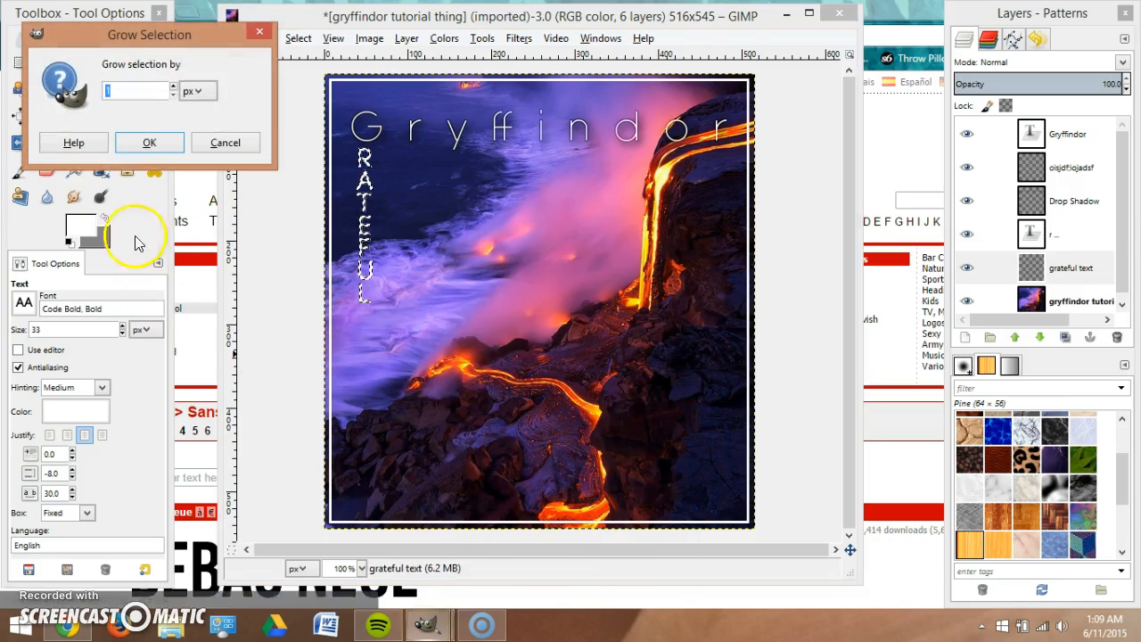
pyautogui.click(146, 144)
pyautogui.click(100, 142)
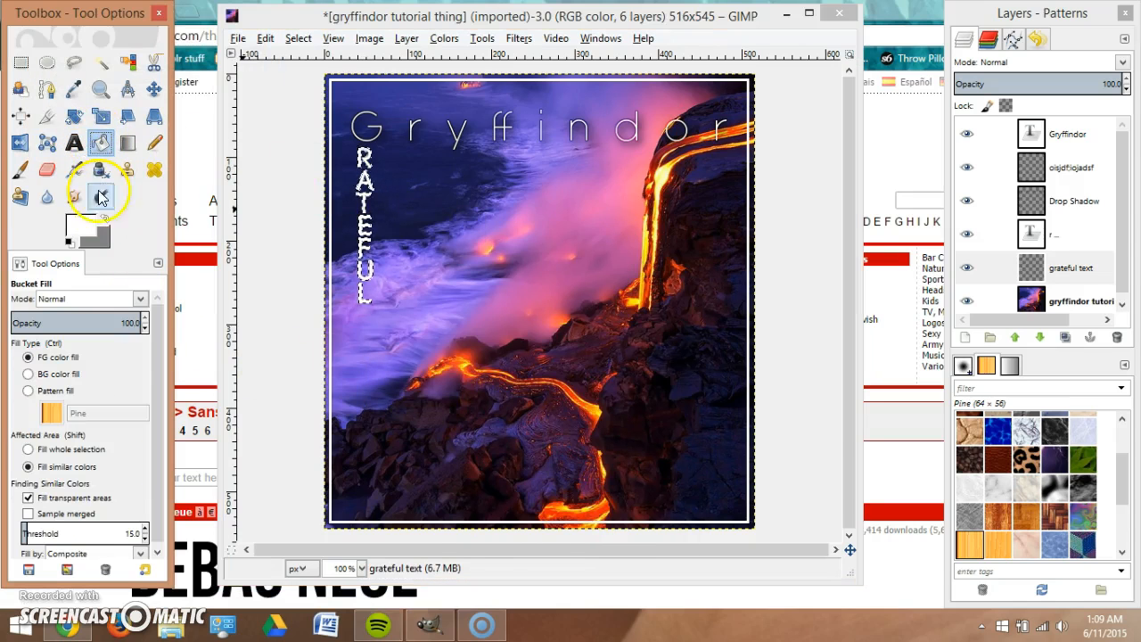
# Bucket-fill the grown selection with grey, then clear the selection.
pyautogui.click(361, 184)
pyautogui.rightClick(367, 189)
pyautogui.moveTo(407, 235)
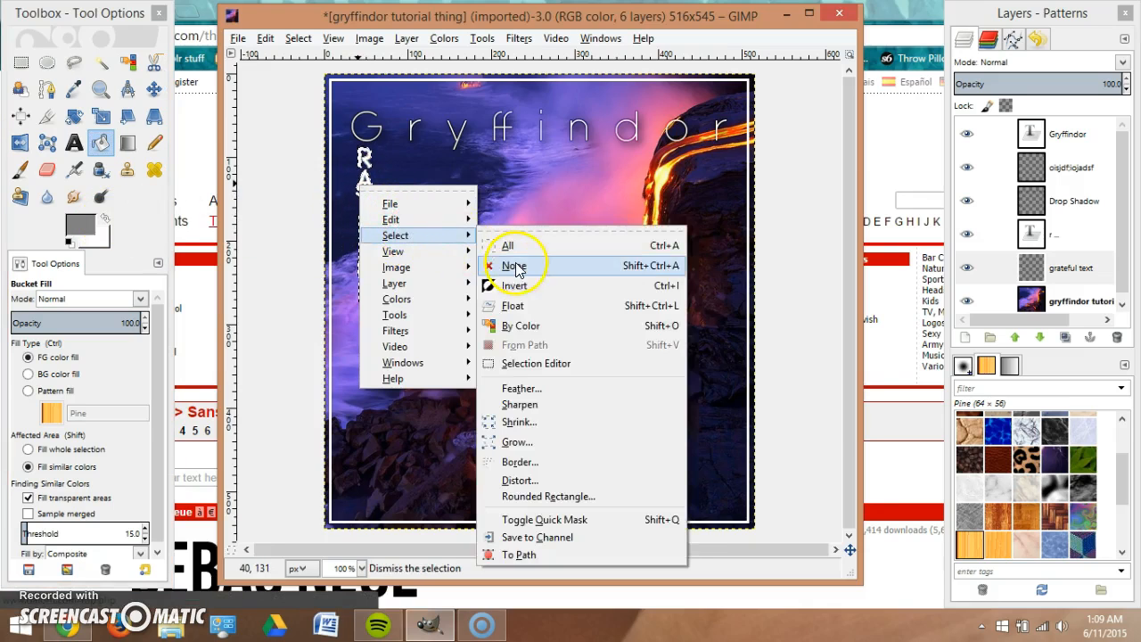
pyautogui.click(516, 262)
# Set the grateful text layer's blend mode to Burn.
pyautogui.click(1079, 267)
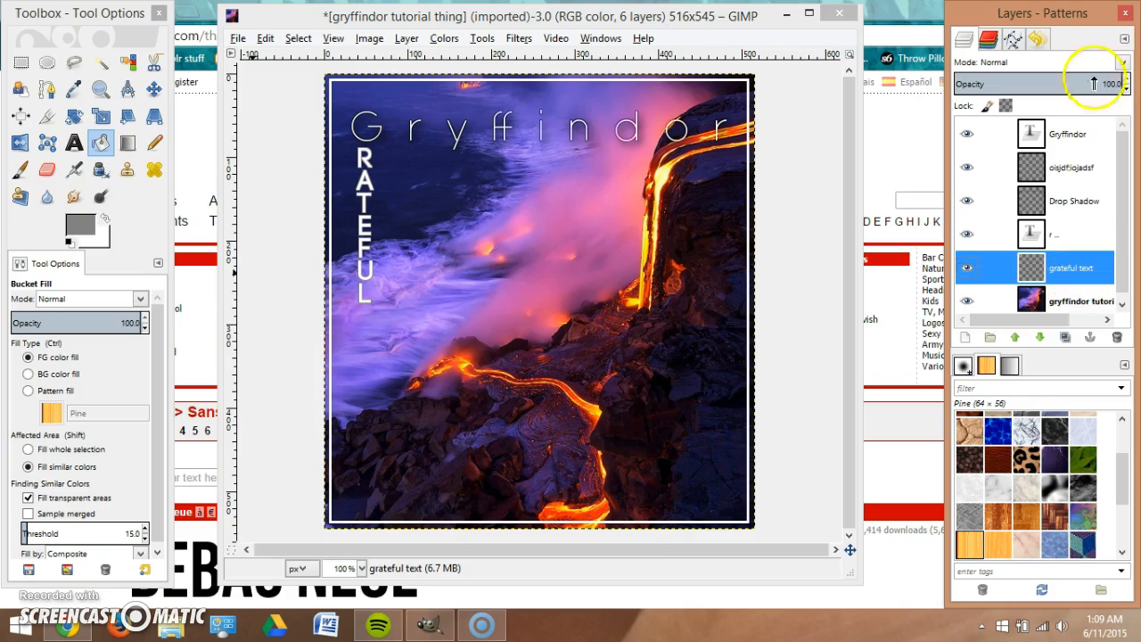
pyautogui.click(1123, 62)
pyautogui.click(1008, 241)
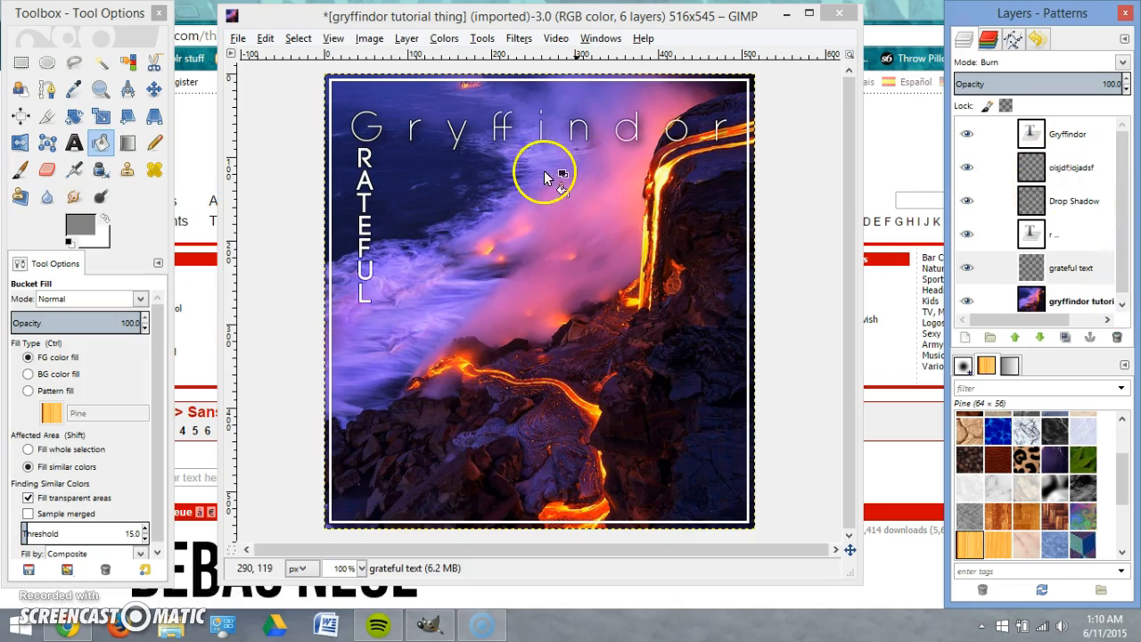
# Hide the white GRATEFUL text layer and select the grateful text layer.
pyautogui.click(1073, 239)
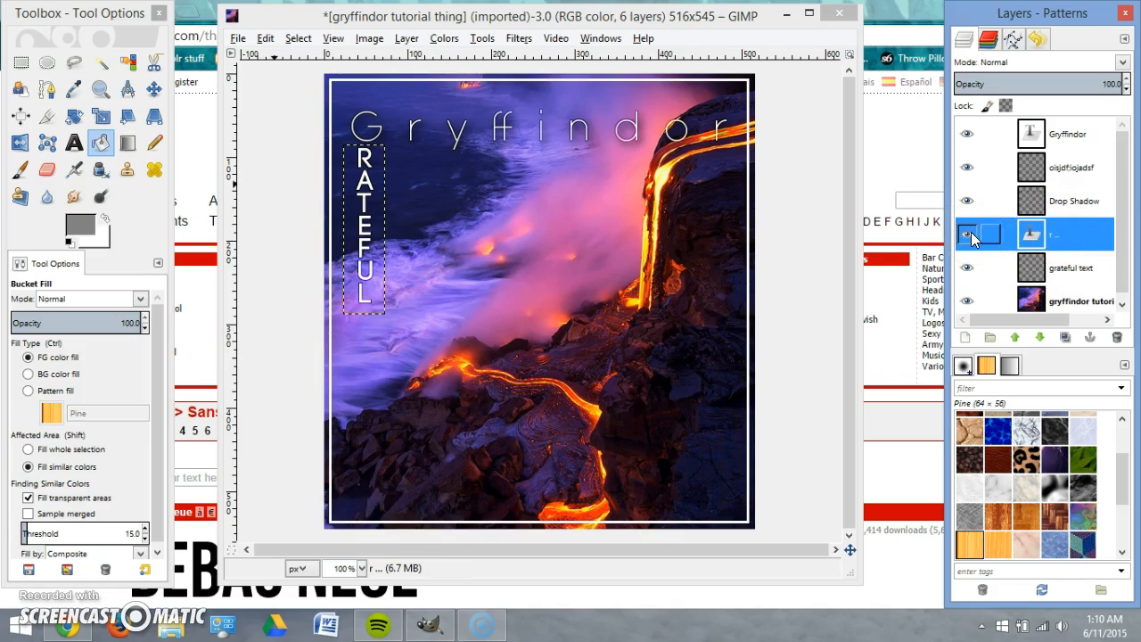
pyautogui.click(967, 233)
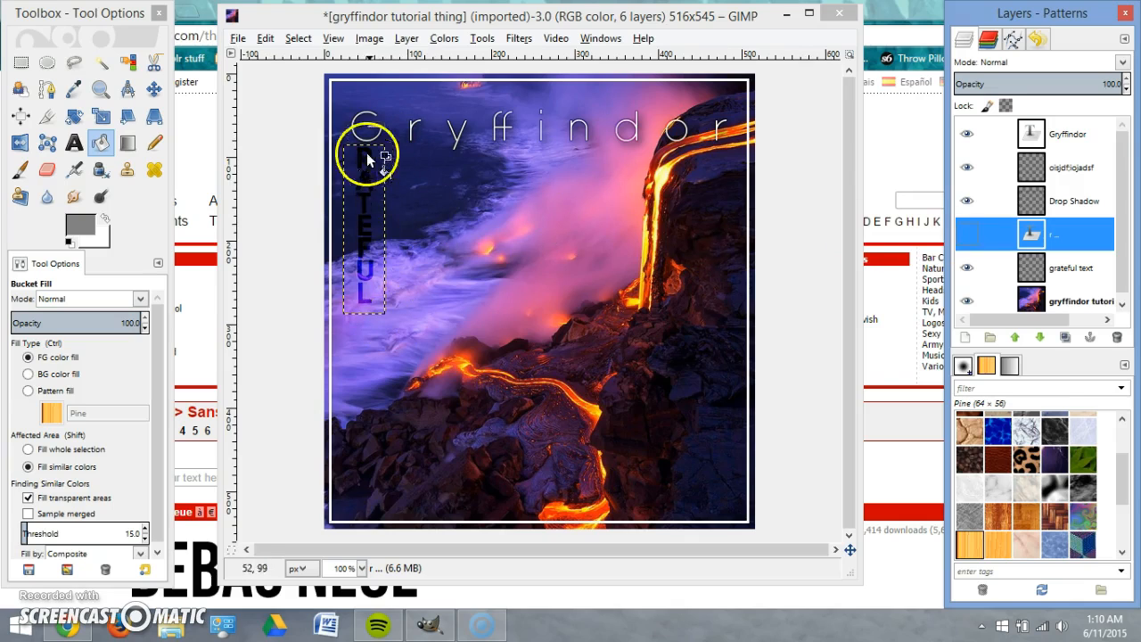
pyautogui.click(1070, 271)
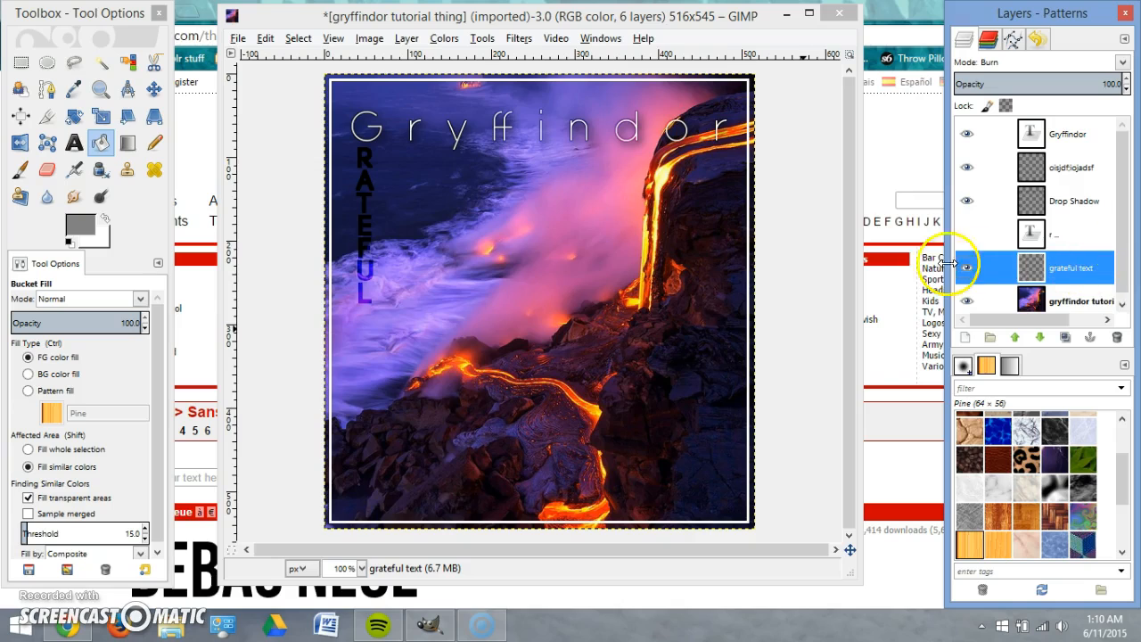
pyautogui.click(968, 236)
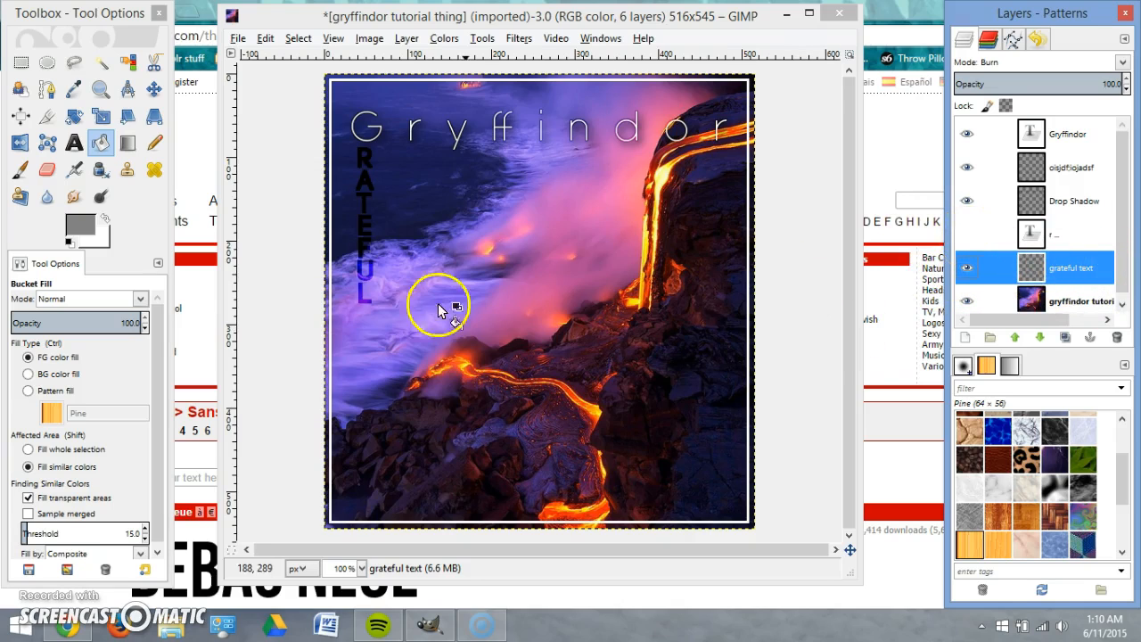
# Try Soft light, Screen and Grain merge blend modes, then keep grateful text on Burn.
pyautogui.click(1122, 62)
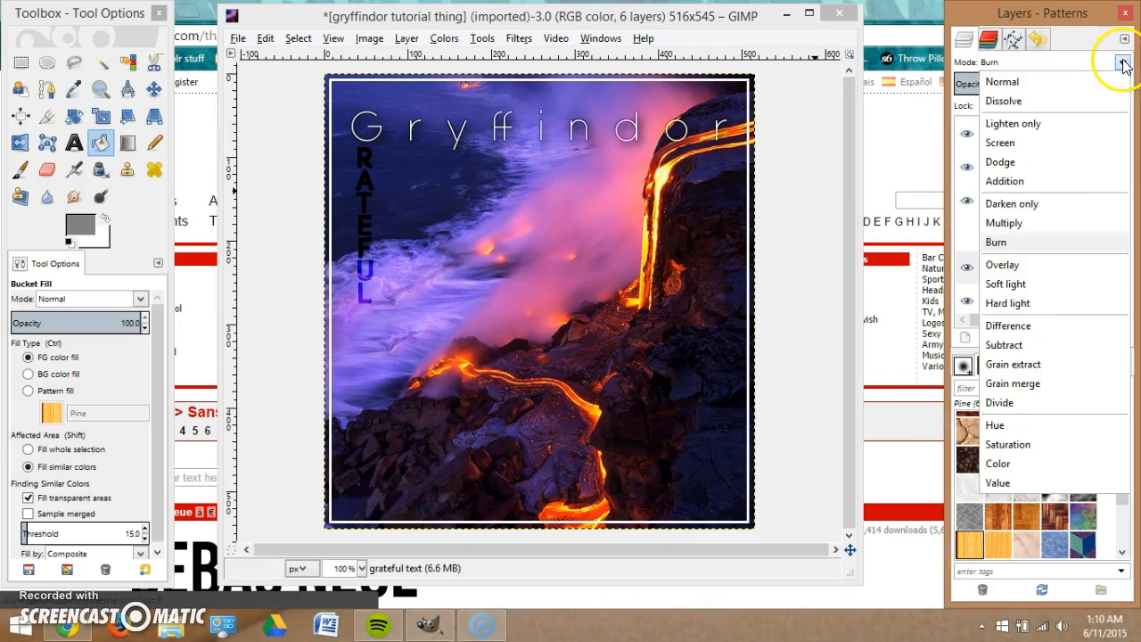
pyautogui.click(1047, 282)
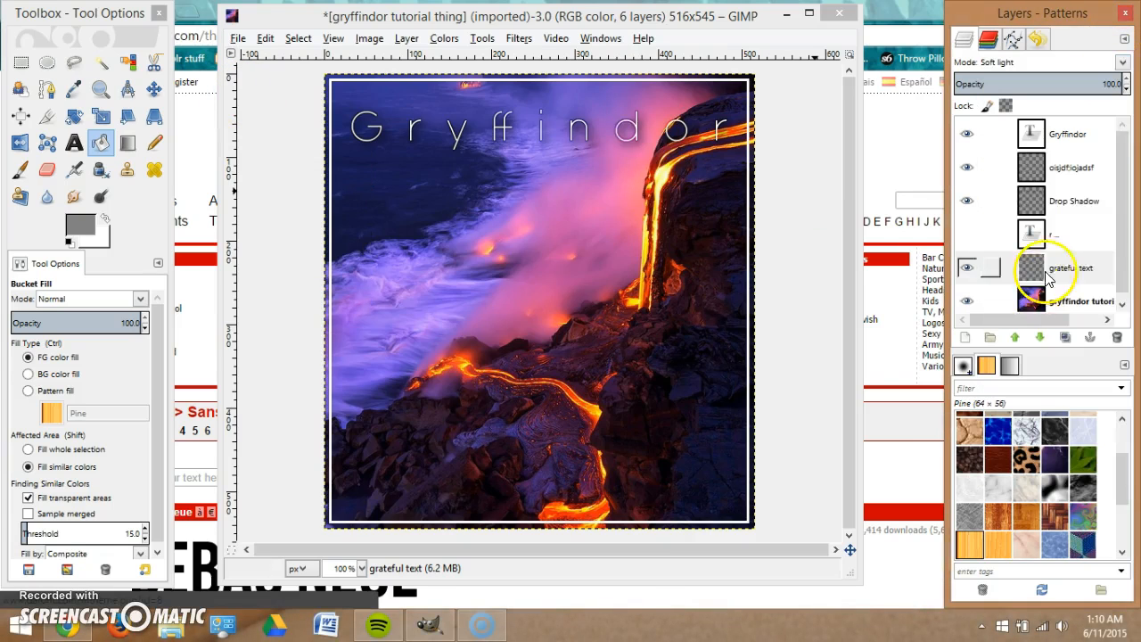
pyautogui.click(1126, 64)
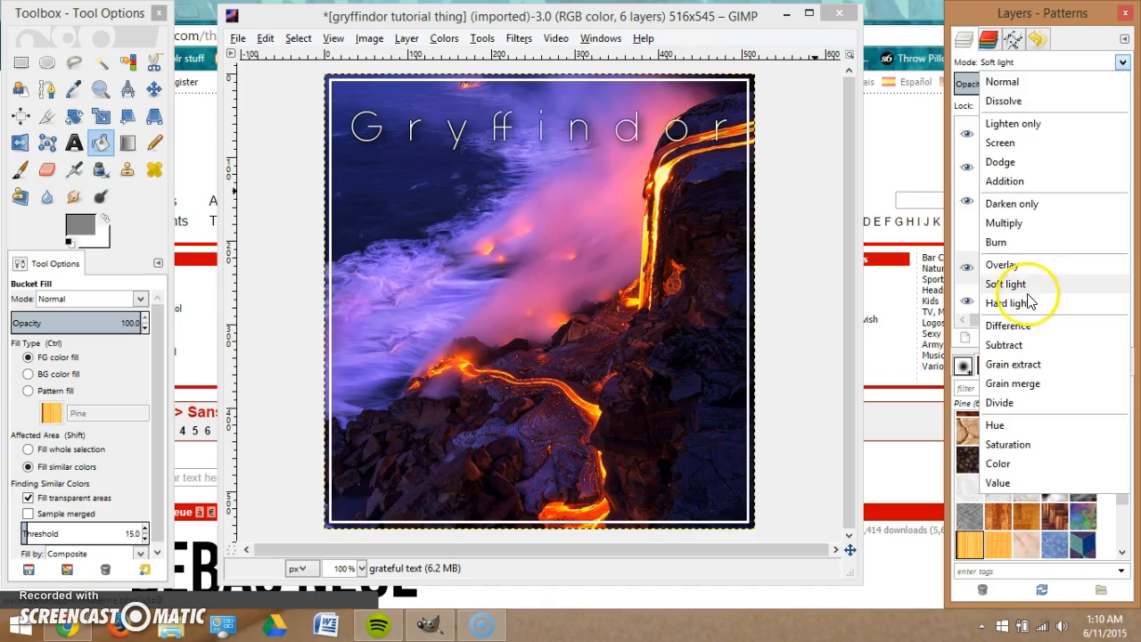
pyautogui.click(1070, 281)
pyautogui.click(1124, 62)
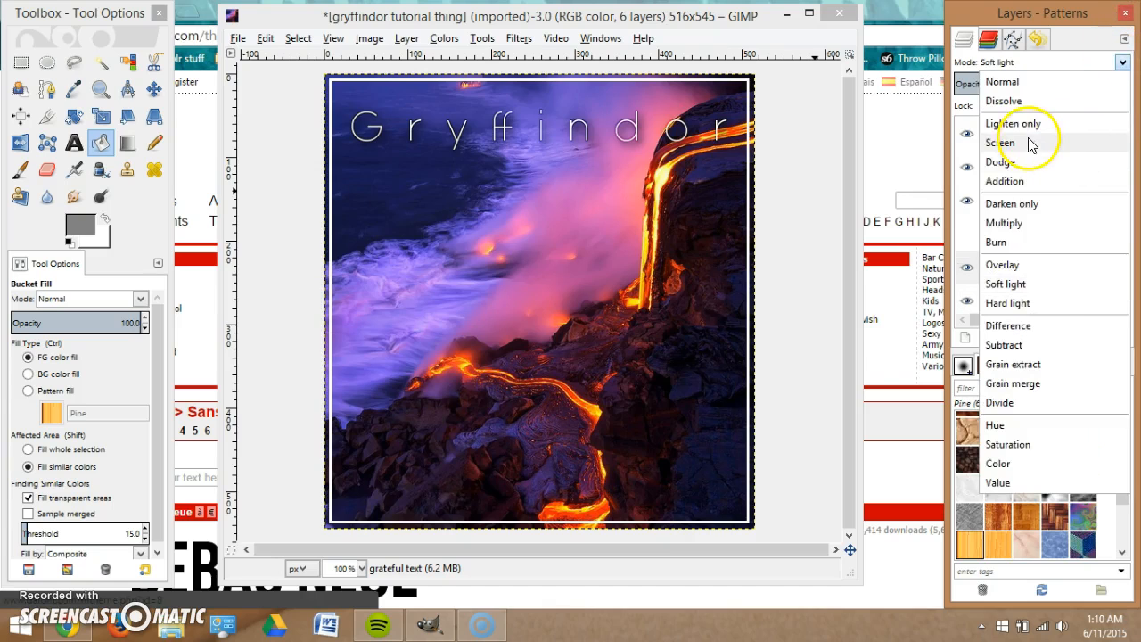
pyautogui.click(1001, 143)
pyautogui.click(1112, 67)
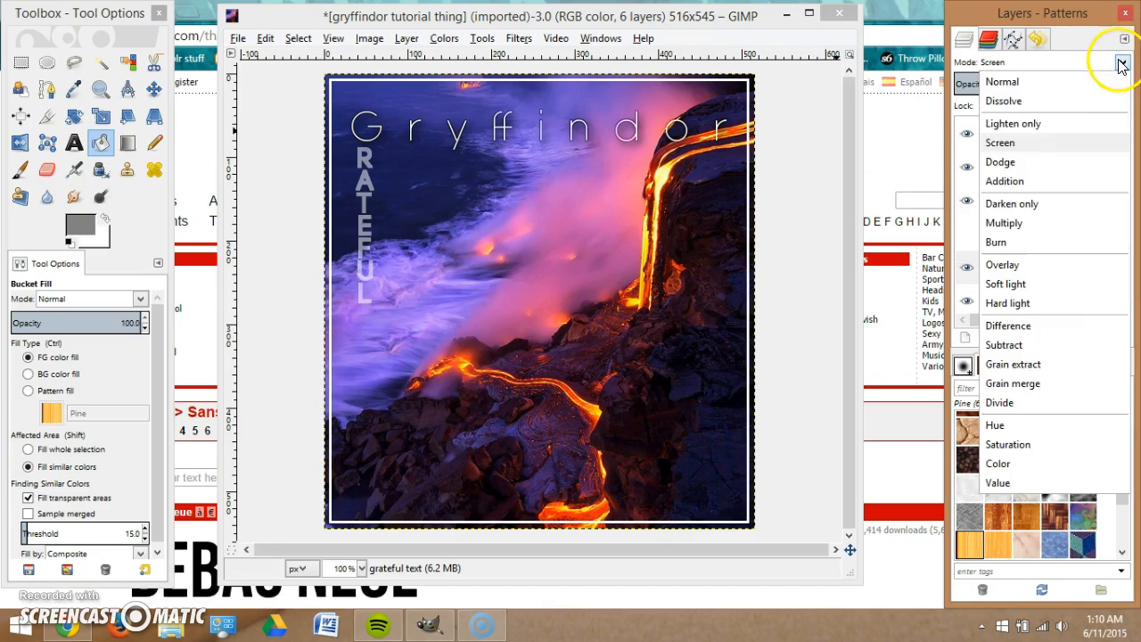
pyautogui.click(1016, 386)
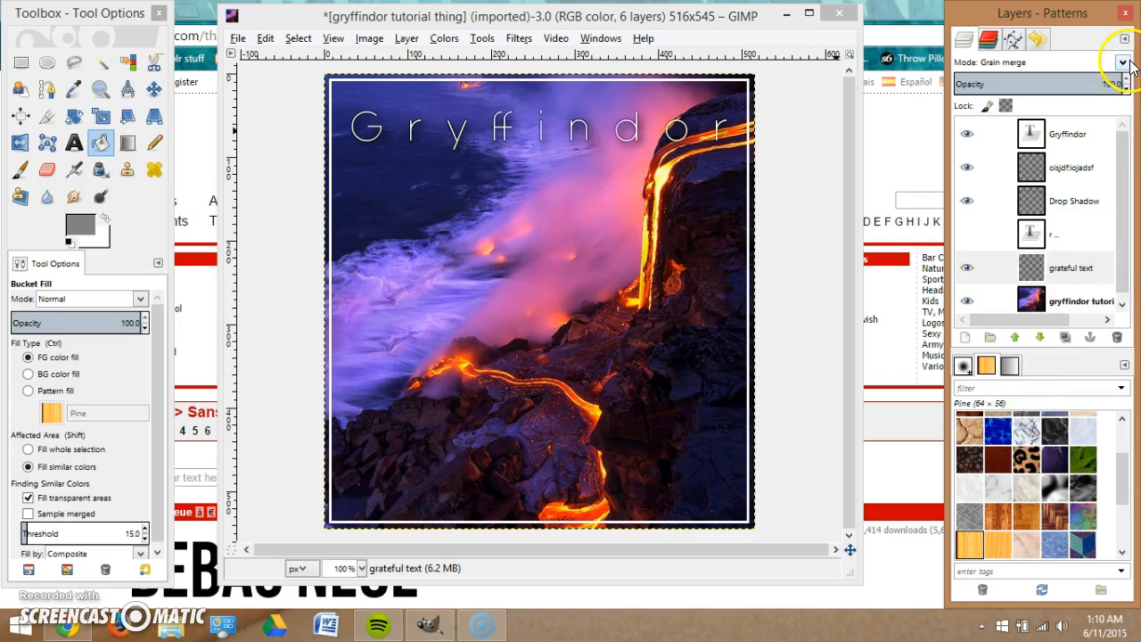
pyautogui.click(1128, 65)
pyautogui.click(1001, 144)
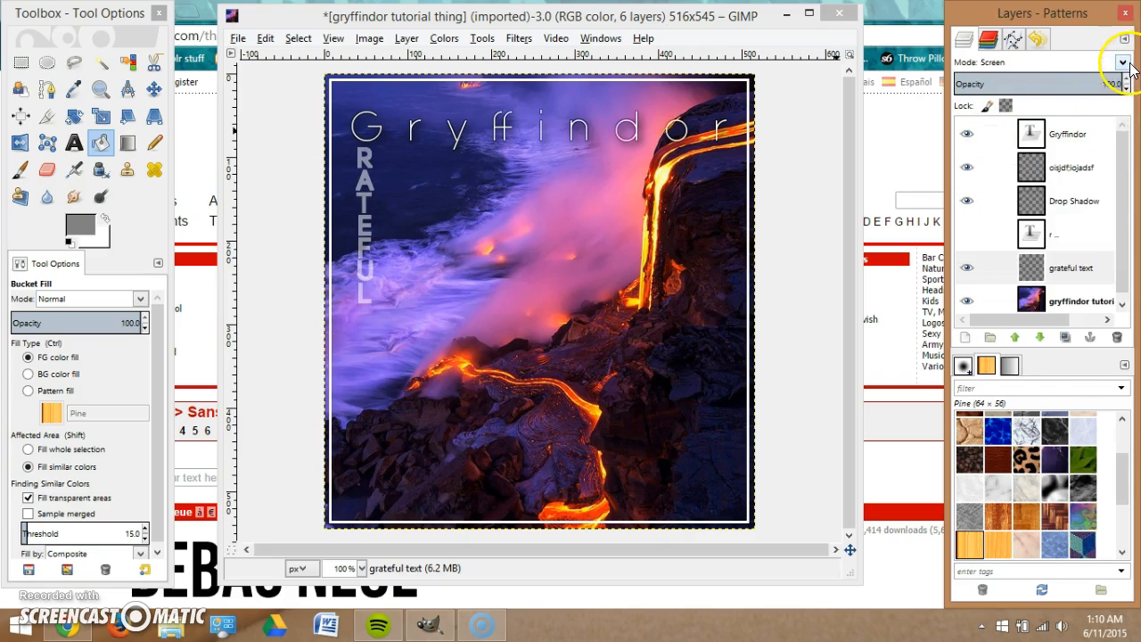
pyautogui.click(1124, 63)
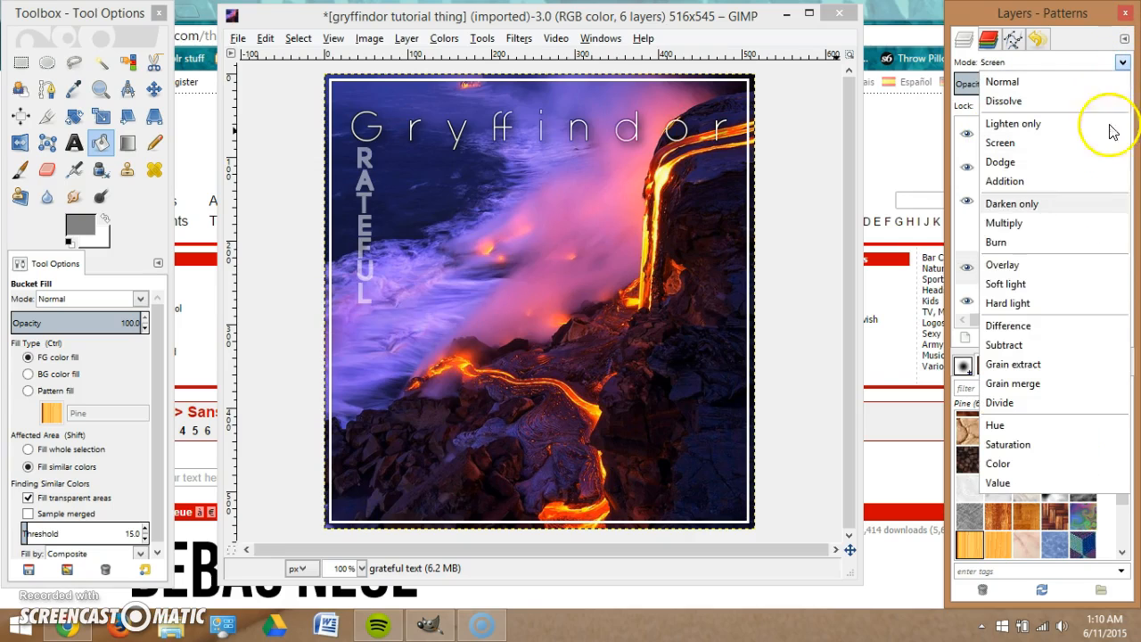
pyautogui.click(1045, 253)
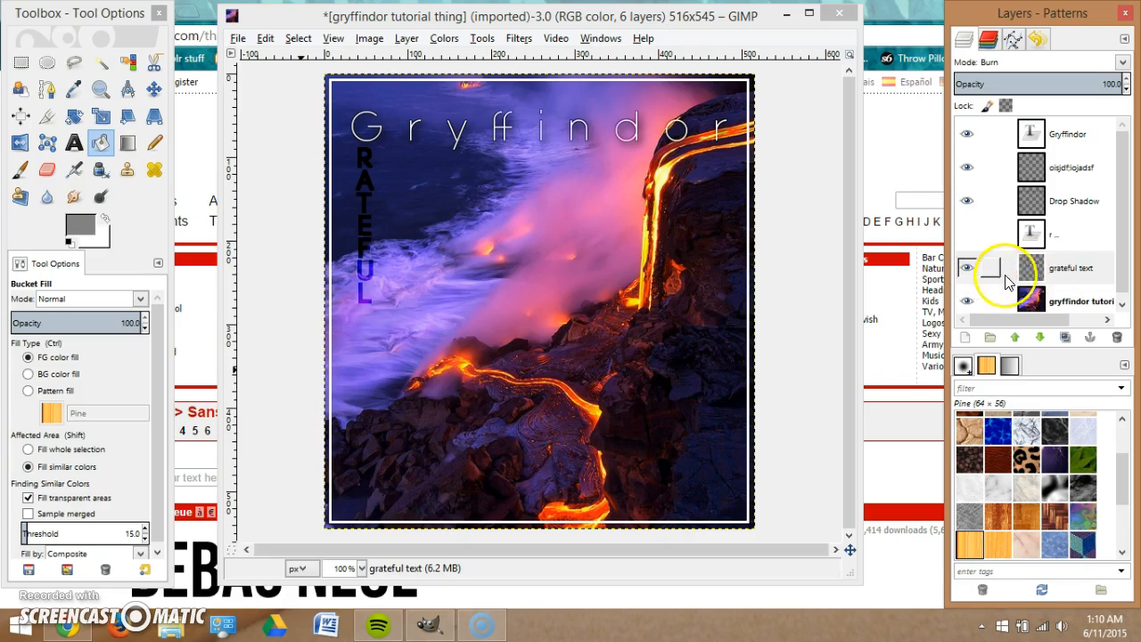
pyautogui.click(1087, 299)
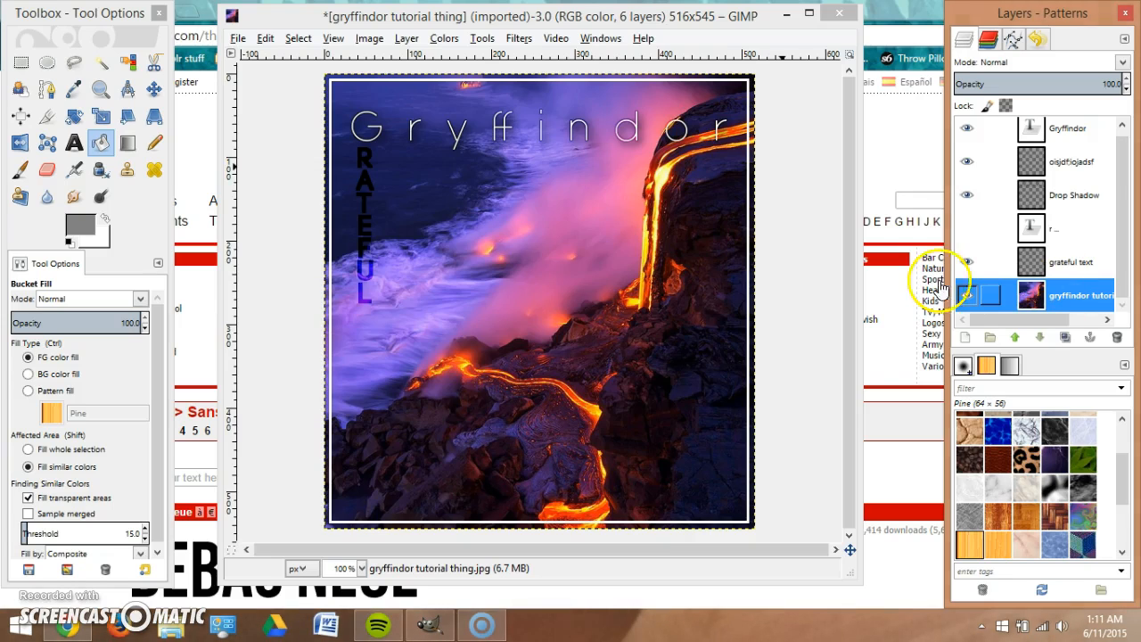
# Add a transparent layer named 'color layer' and move it to the top of the stack.
pyautogui.rightClick(1063, 290)
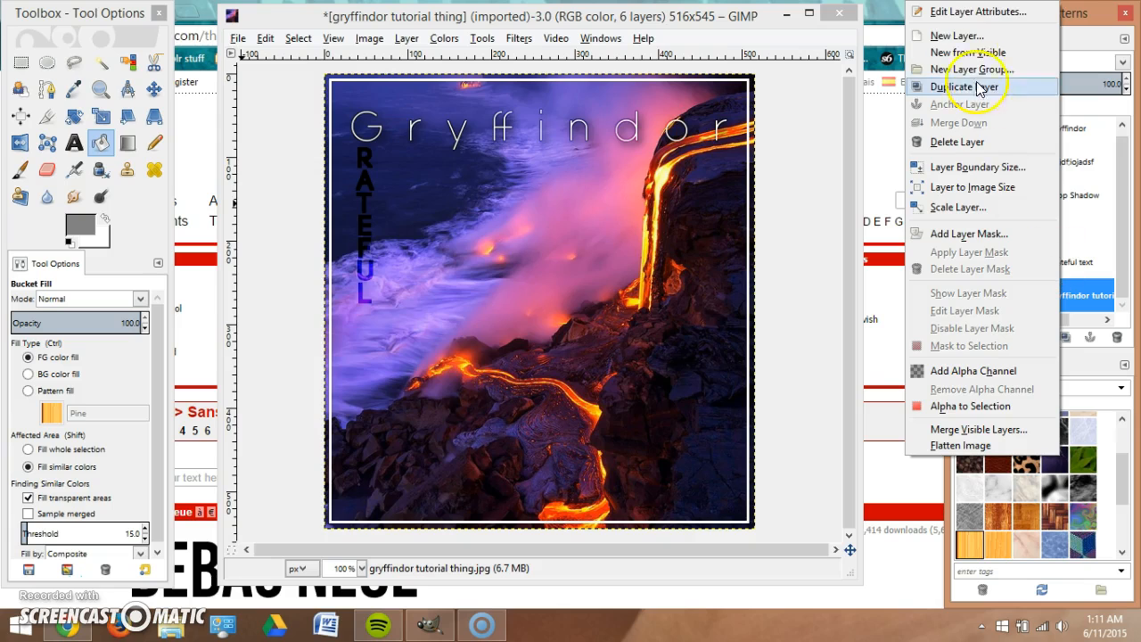
pyautogui.click(966, 39)
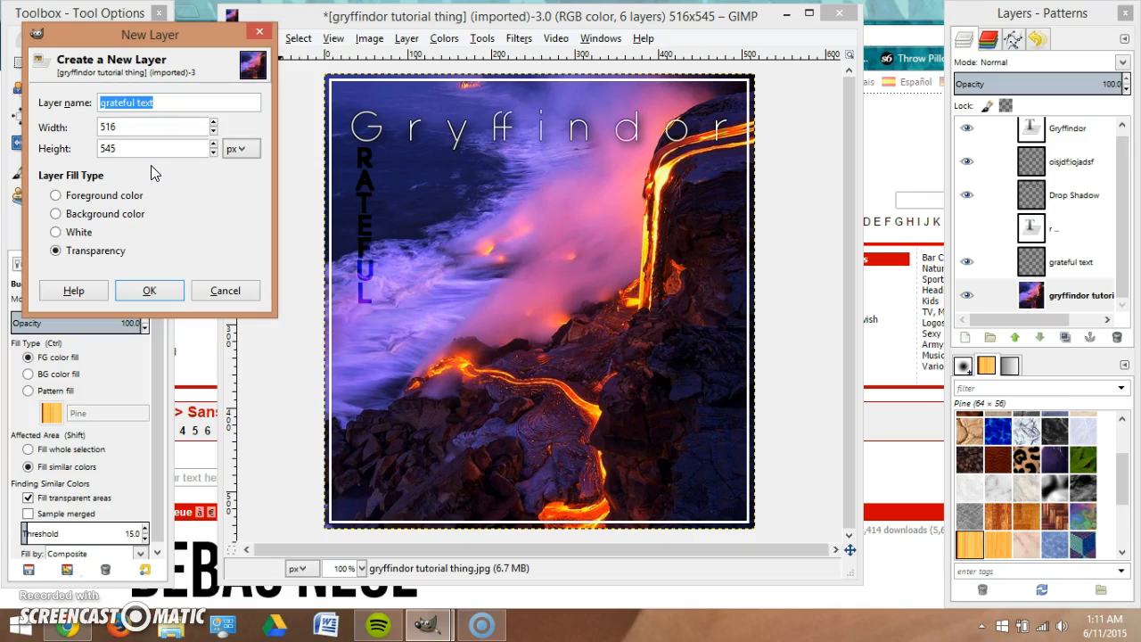
pyautogui.write('color layer')
pyautogui.press('Return')
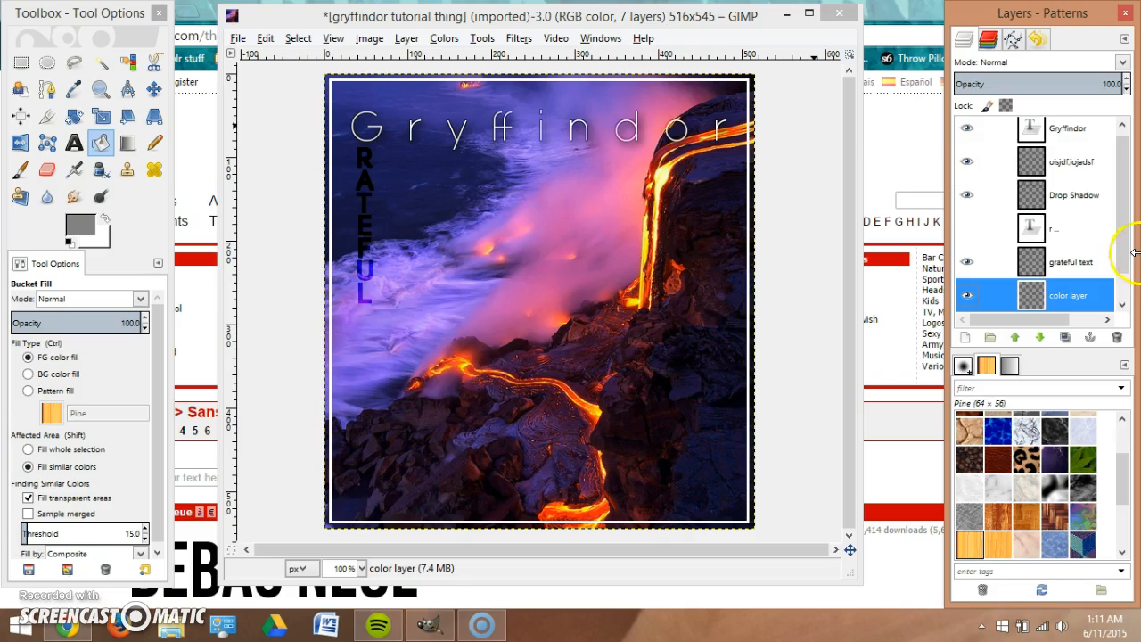
pyautogui.scroll(-1, 1105, 260)
pyautogui.doubleClick(1062, 260)
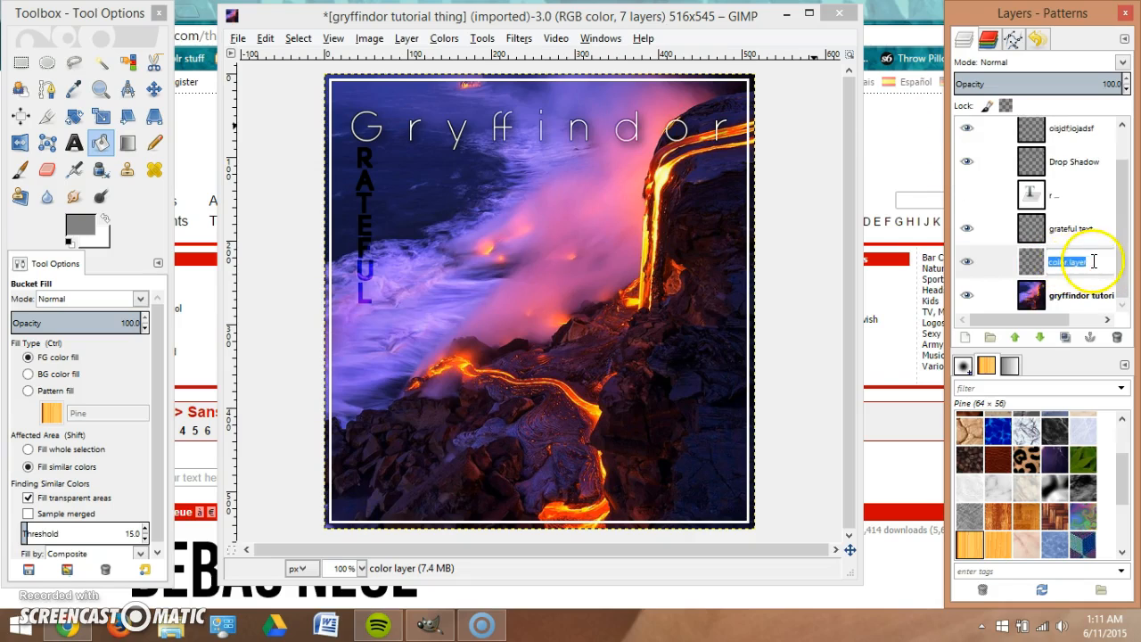
pyautogui.press('Return')
pyautogui.moveTo(1067, 133); pyautogui.dragTo(1070, 132)
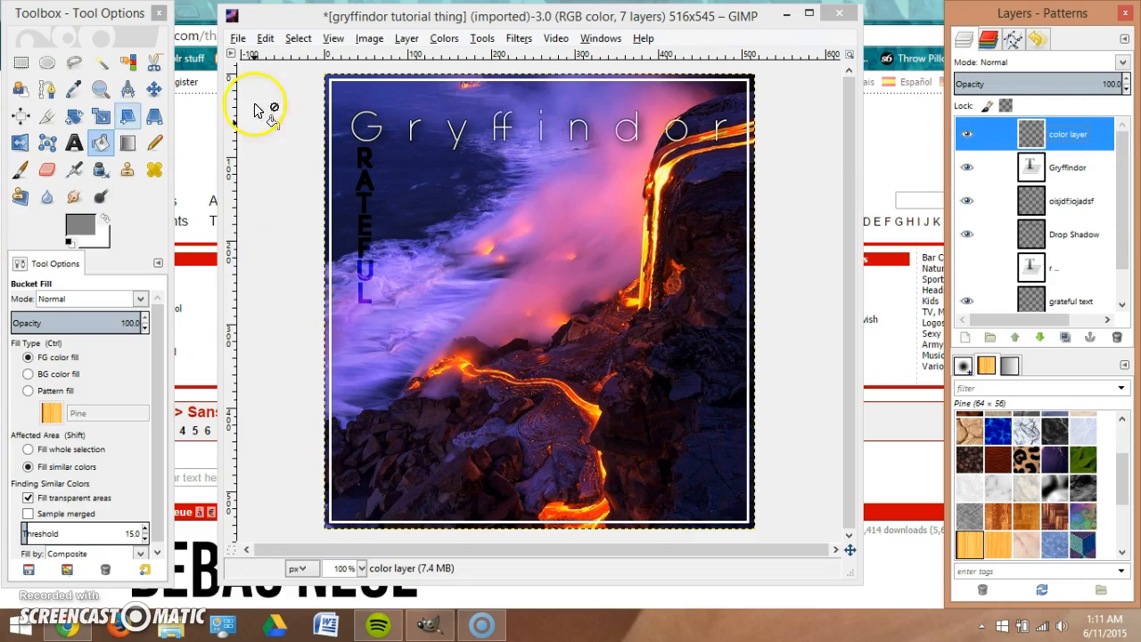
# Choose the Blend tool with an orange foreground and dark red background colour.
pyautogui.click(127, 145)
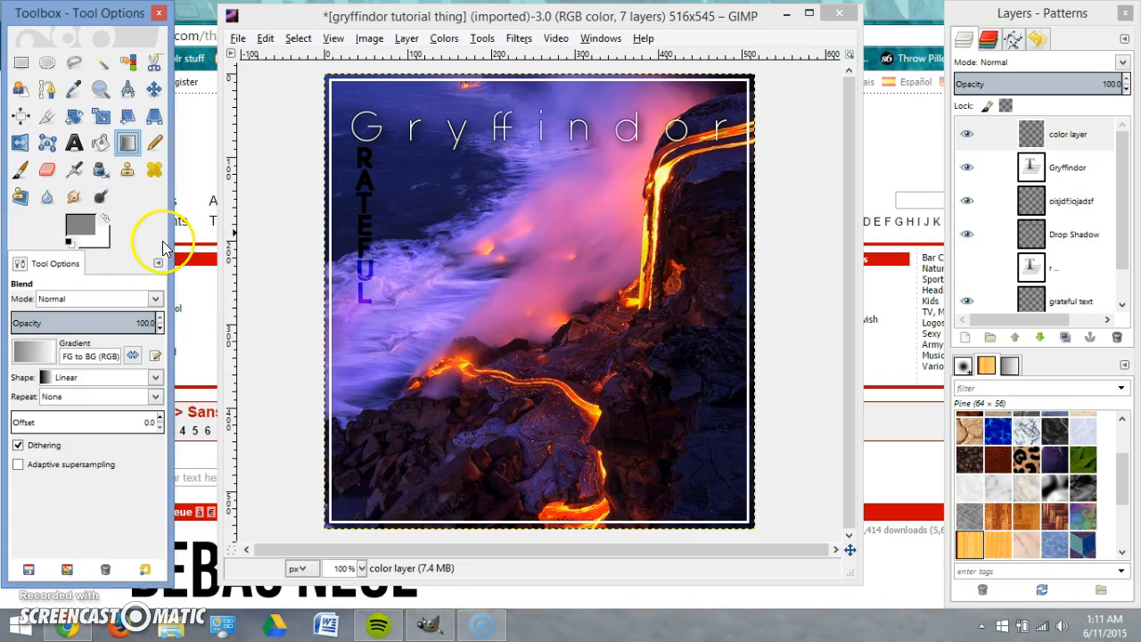
pyautogui.click(88, 226)
pyautogui.click(274, 316)
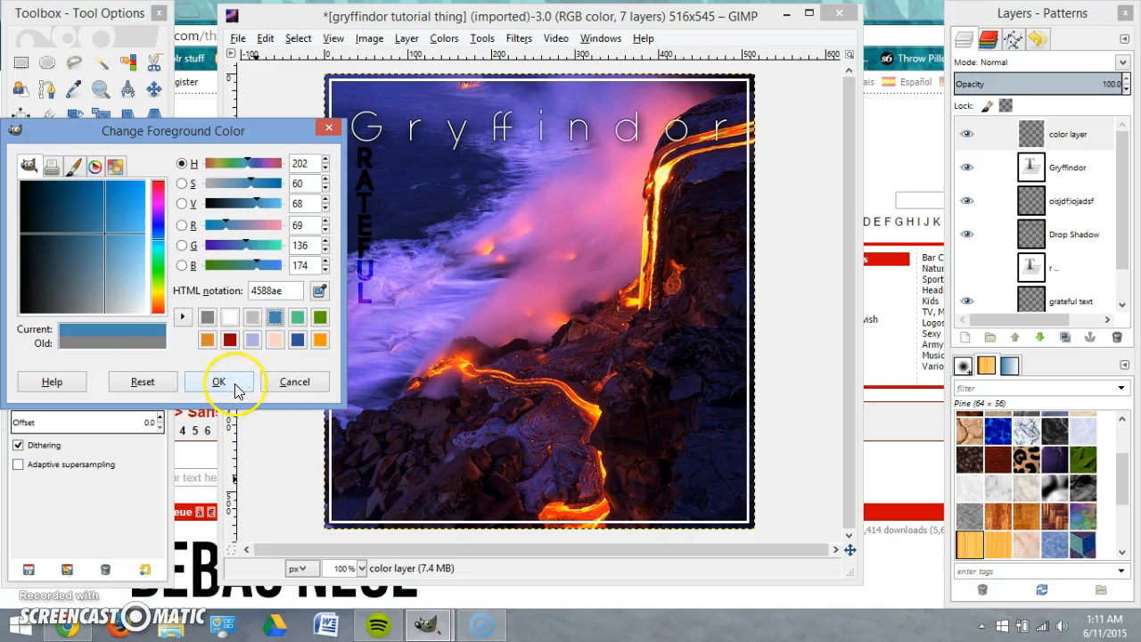
pyautogui.click(219, 381)
pyautogui.click(102, 253)
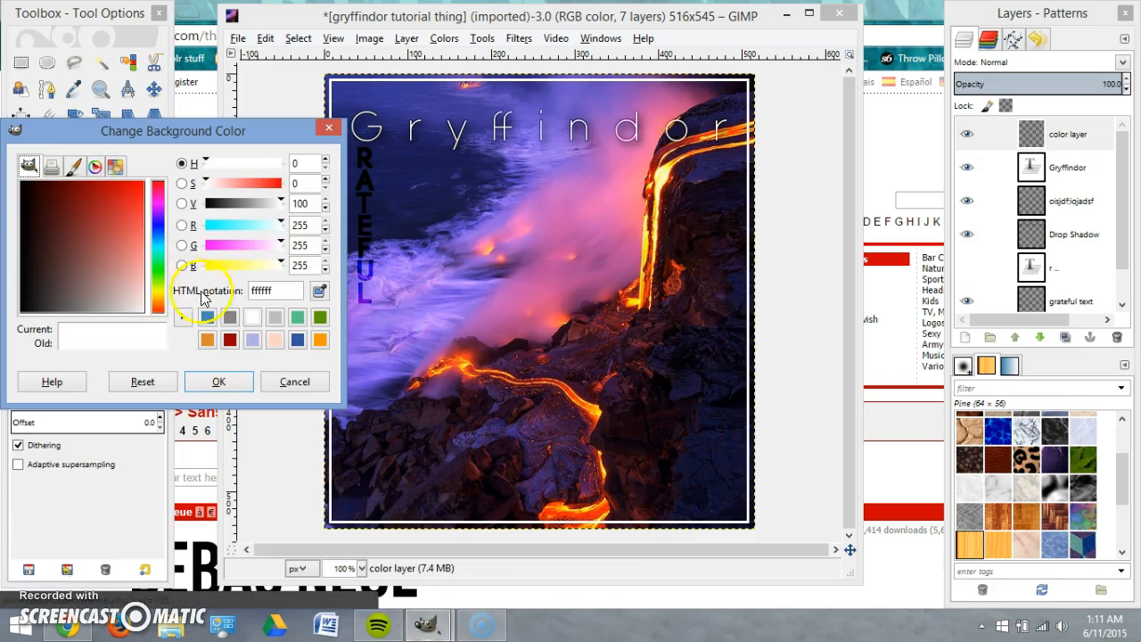
pyautogui.click(230, 339)
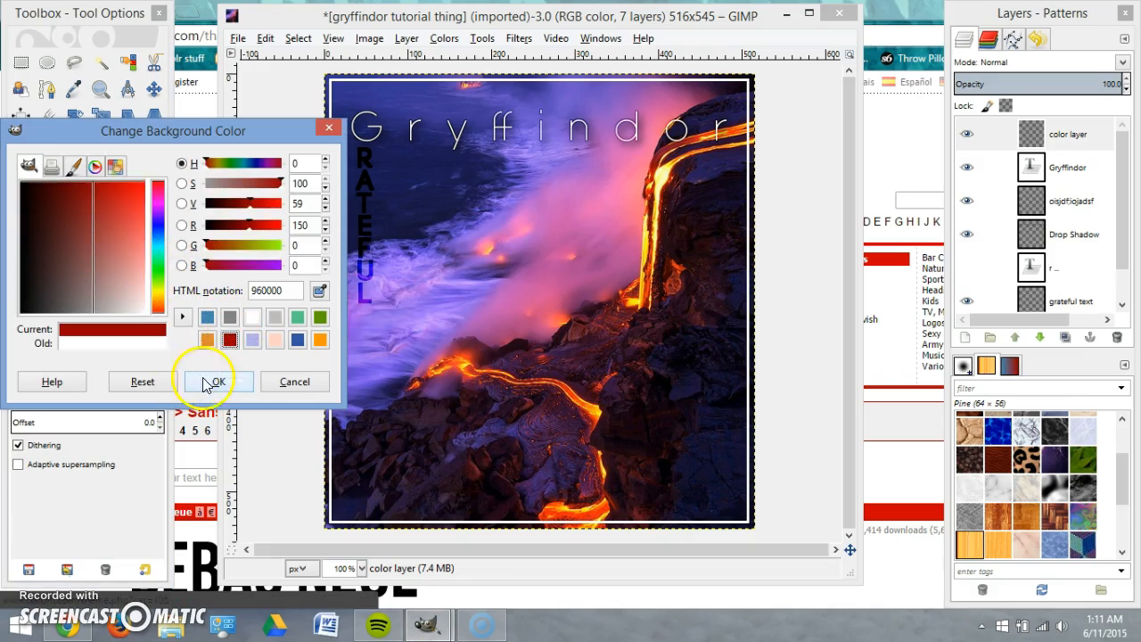
pyautogui.click(218, 381)
pyautogui.click(87, 226)
pyautogui.click(230, 338)
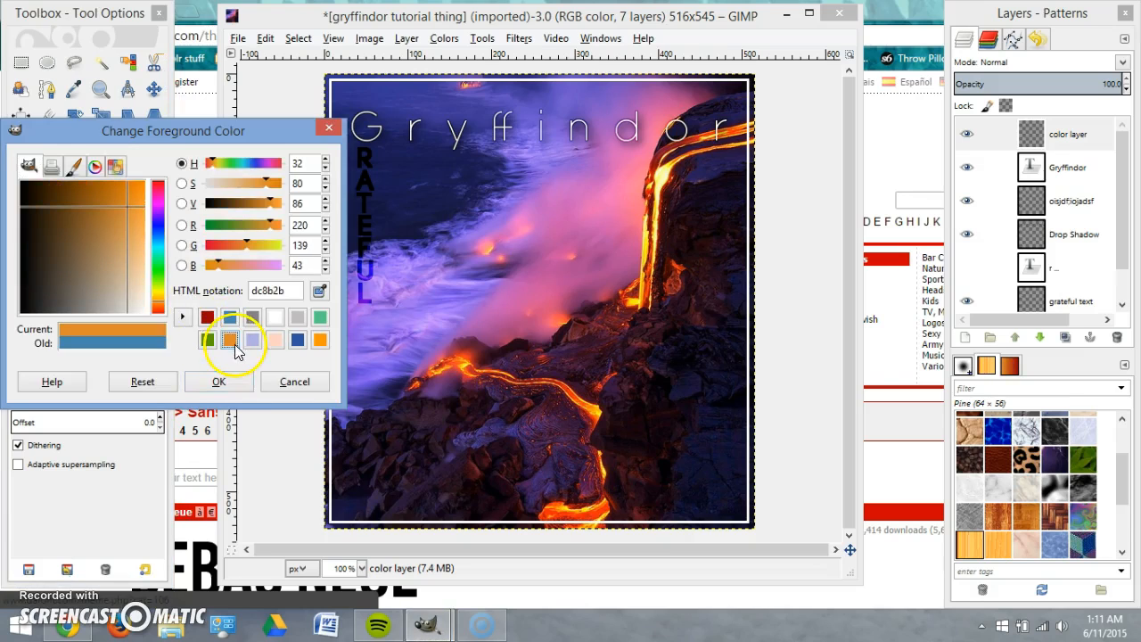
pyautogui.click(219, 382)
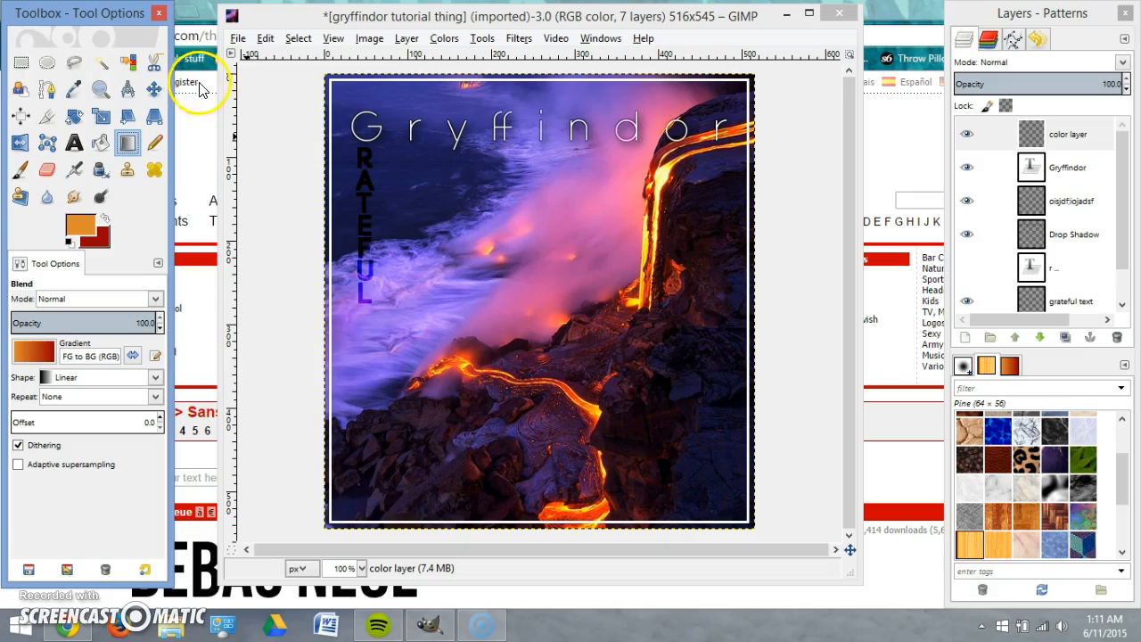
# Draw a top-left to bottom-right orange-to-red gradient across the color layer, discarding earlier attempts.
pyautogui.click(1067, 142)
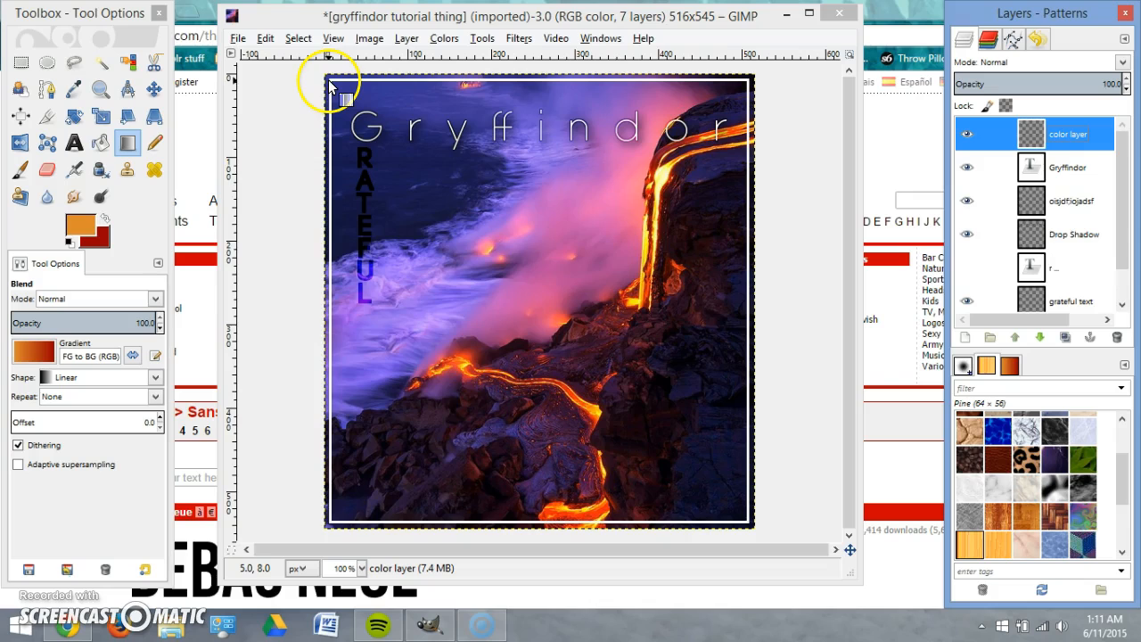
pyautogui.moveTo(327, 78); pyautogui.dragTo(760, 532)
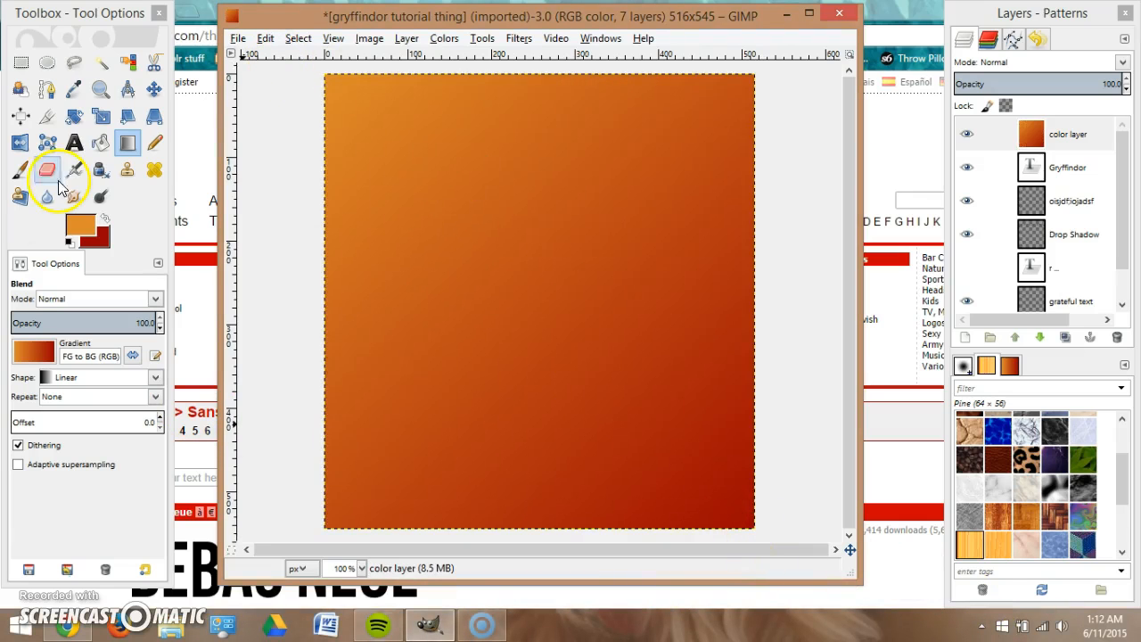
pyautogui.hotkey('ctrl', 'z')
pyautogui.click(465, 342)
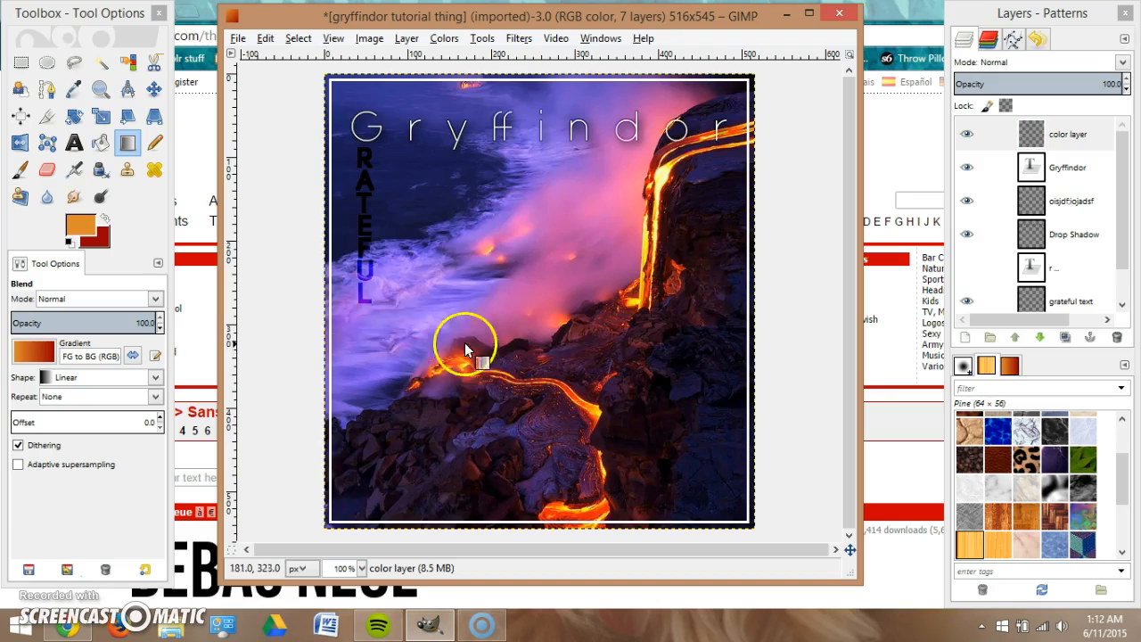
pyautogui.moveTo(300, 258); pyautogui.dragTo(776, 285)
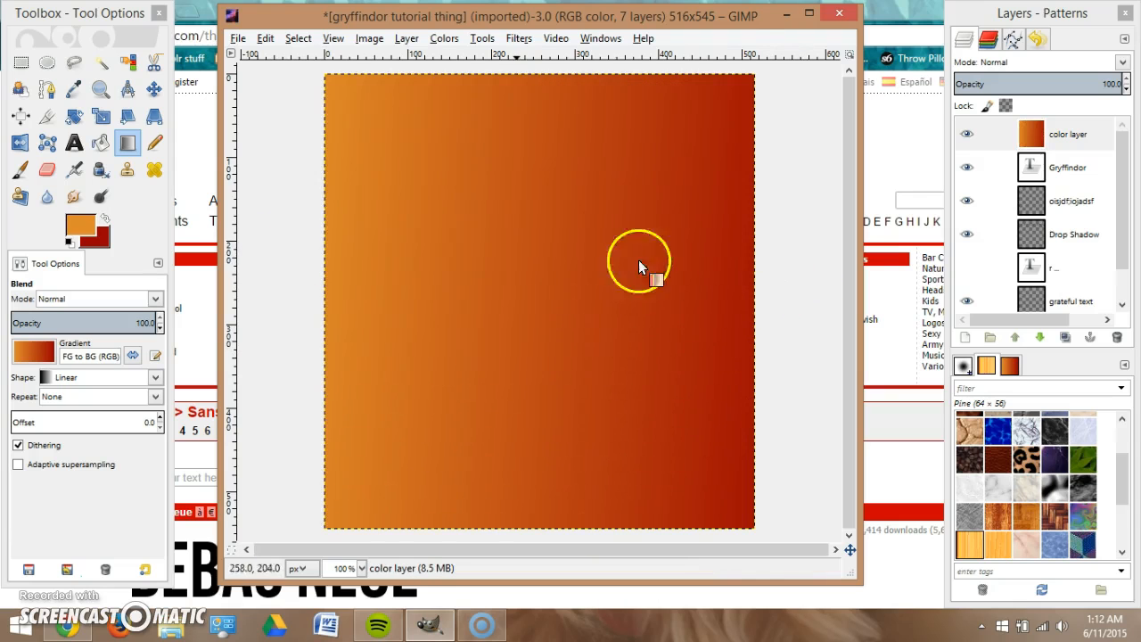
pyautogui.hotkey('ctrl', 'z')
pyautogui.moveTo(336, 86); pyautogui.dragTo(801, 570)
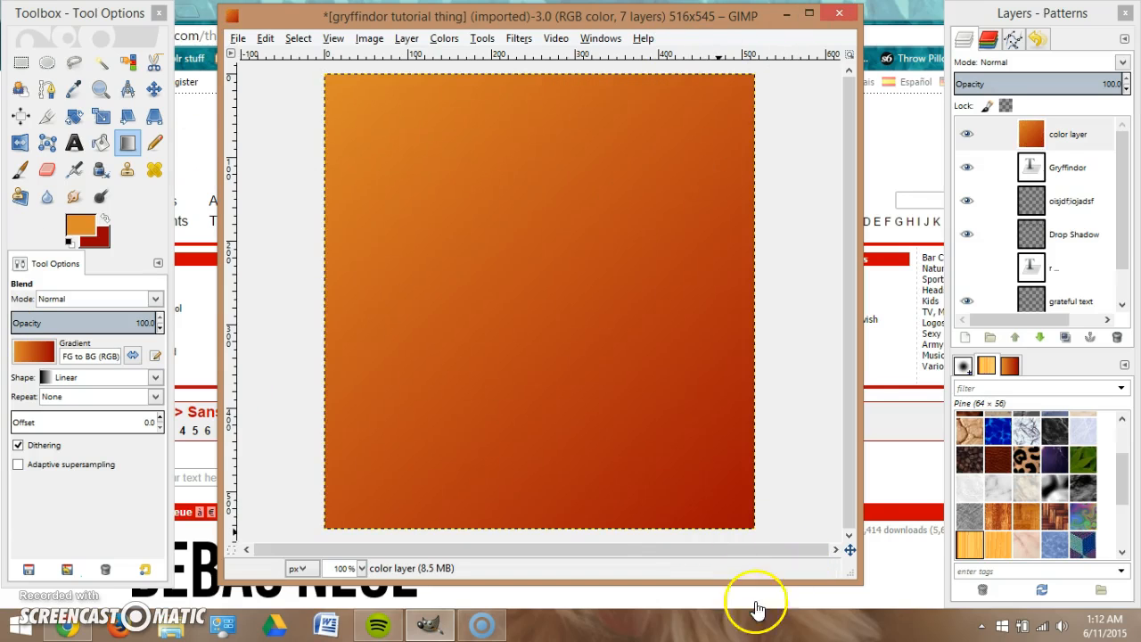
pyautogui.click(1076, 147)
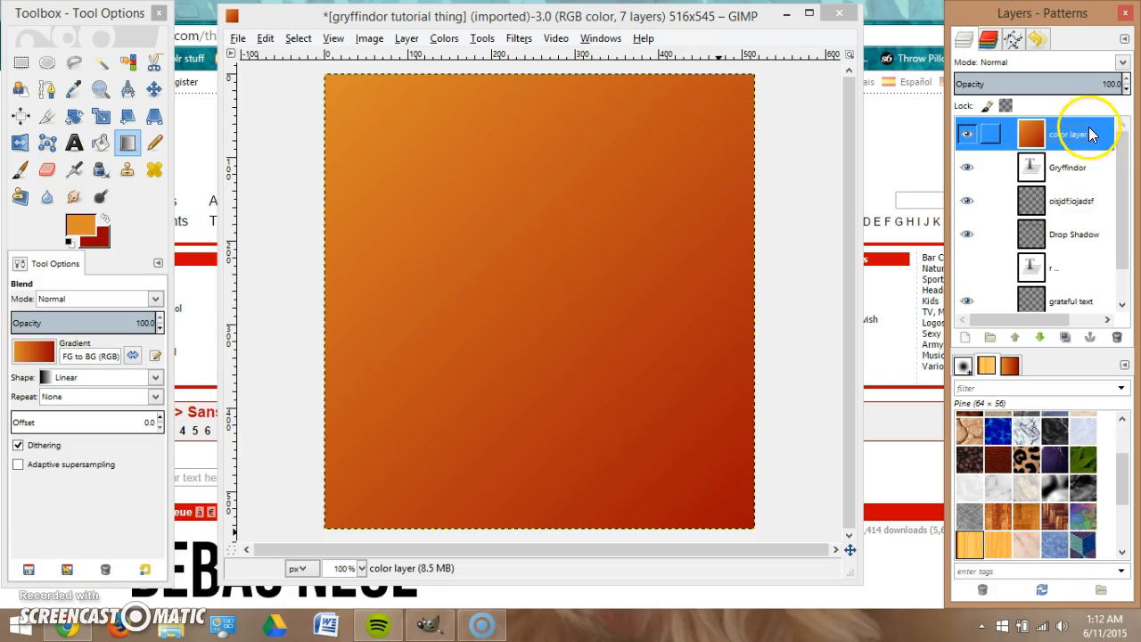
# Set the gradient 'color layer' to Overlay mode and move it just above the lava photo.
pyautogui.click(1123, 61)
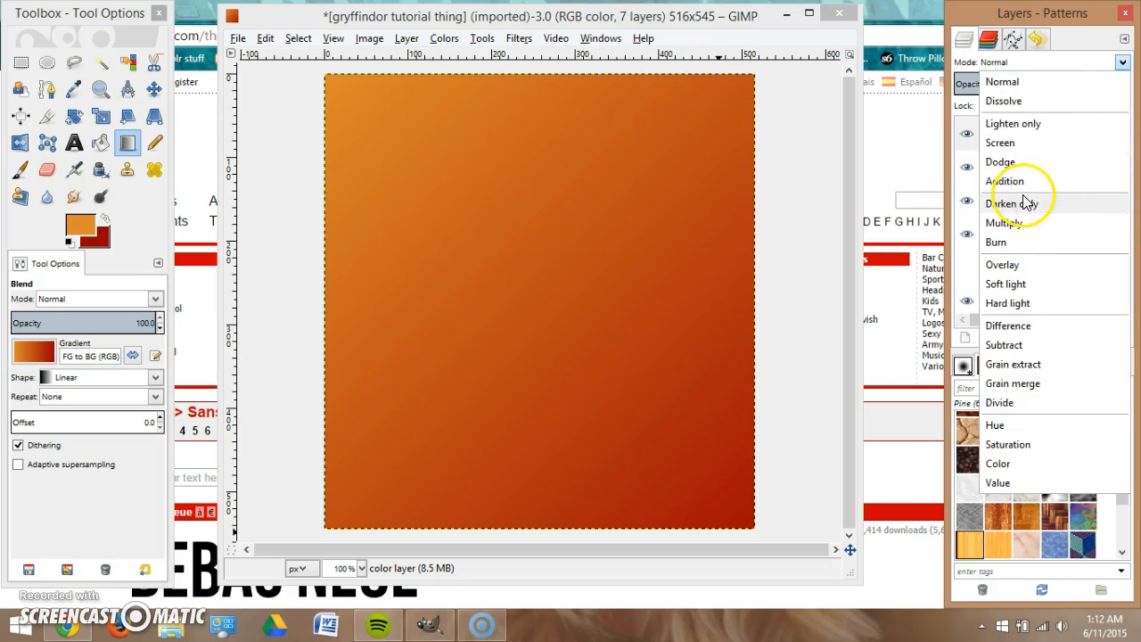
pyautogui.click(1005, 264)
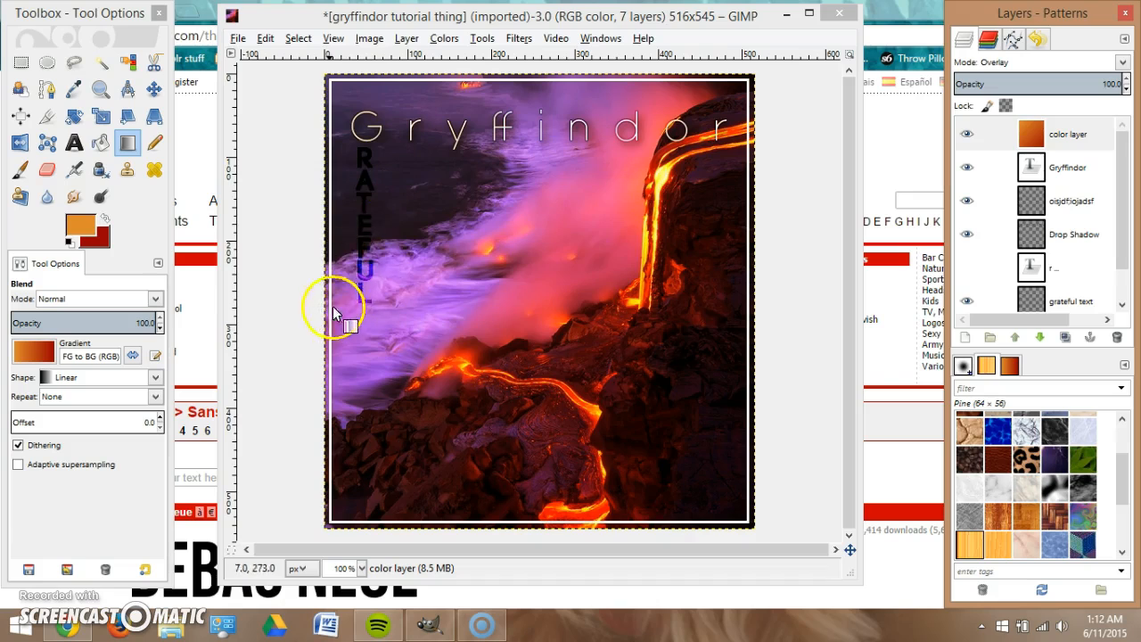
pyautogui.moveTo(1072, 146); pyautogui.dragTo(1060, 265)
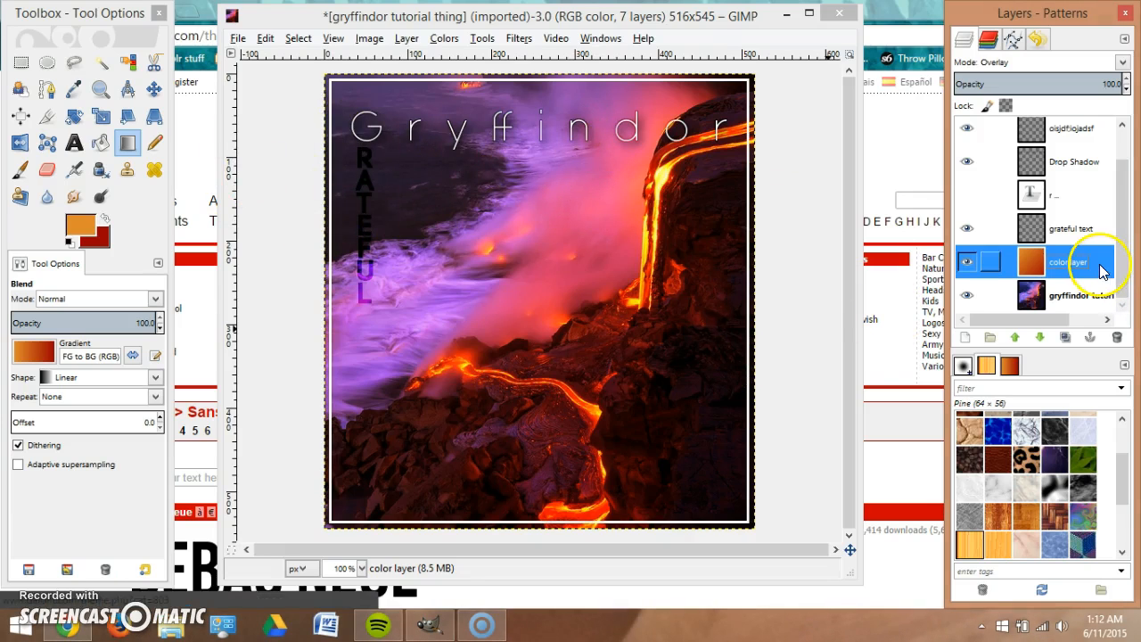
# Toggle the color layer's visibility off and on to compare the photo with and without it.
pyautogui.click(967, 262)
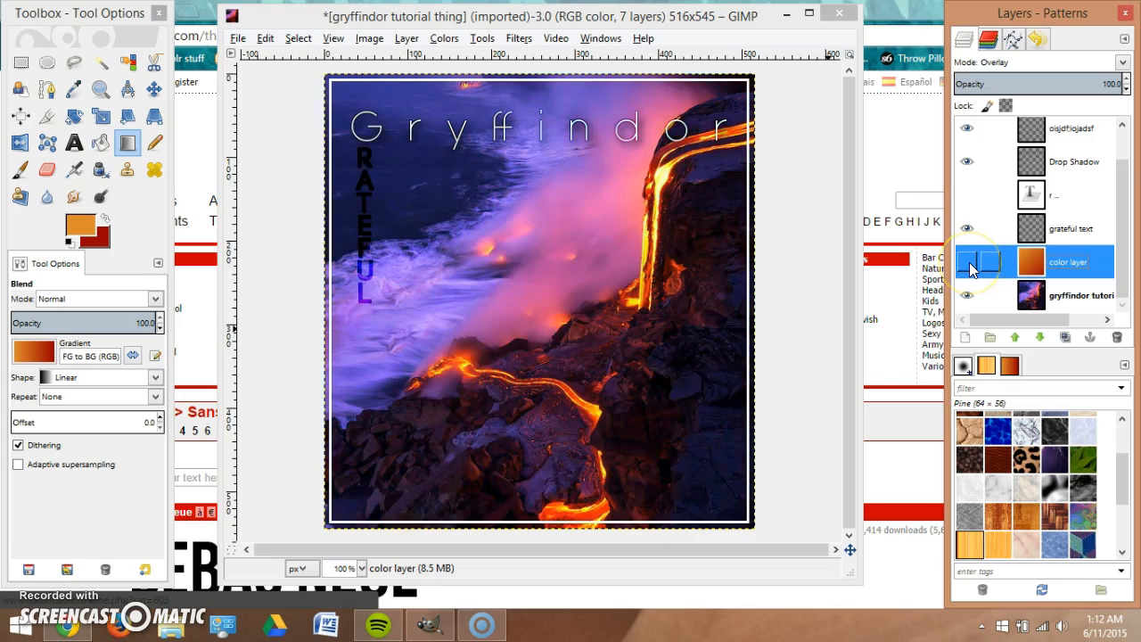
pyautogui.click(968, 262)
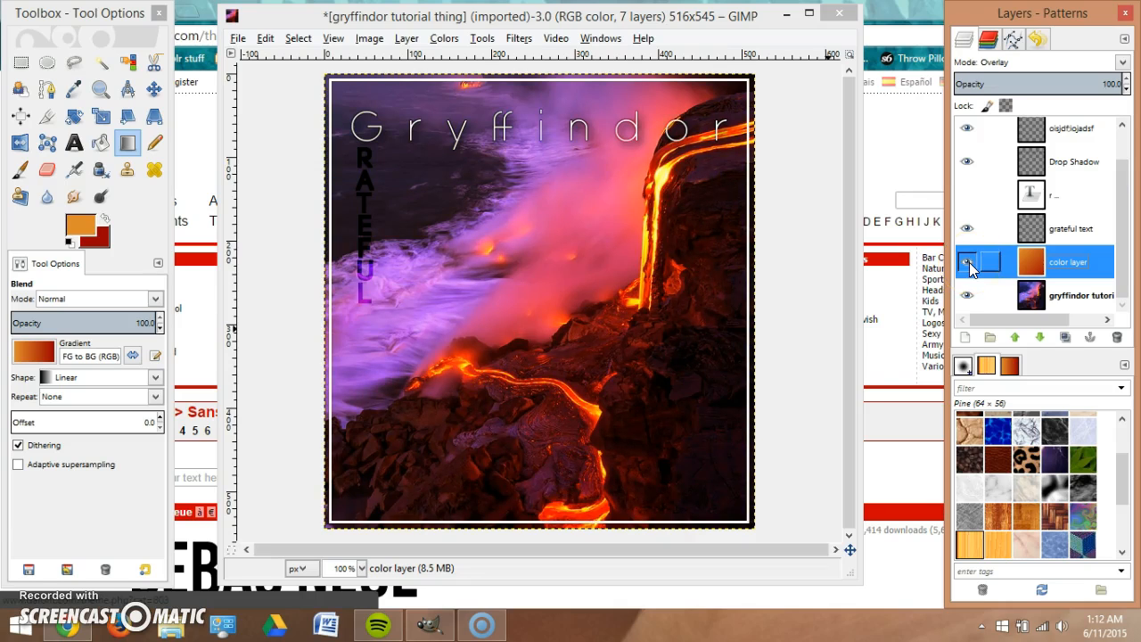
pyautogui.click(967, 262)
pyautogui.click(967, 262)
# Try Grain merge, Hard light and Burn on the color layer, then settle on Overlay.
pyautogui.click(1120, 62)
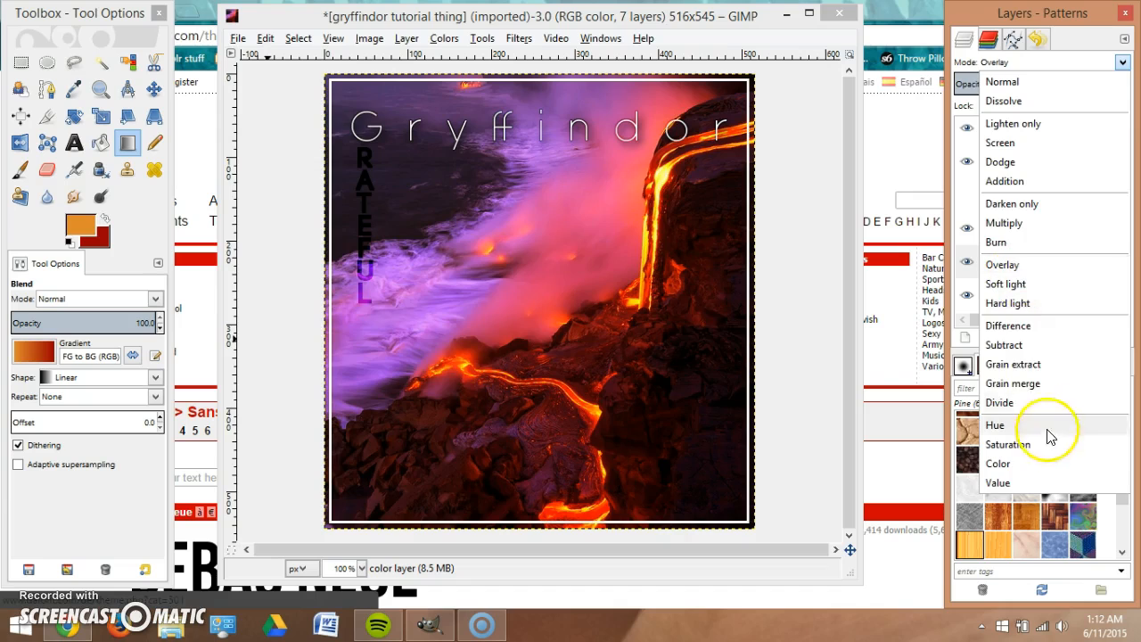
pyautogui.click(1044, 384)
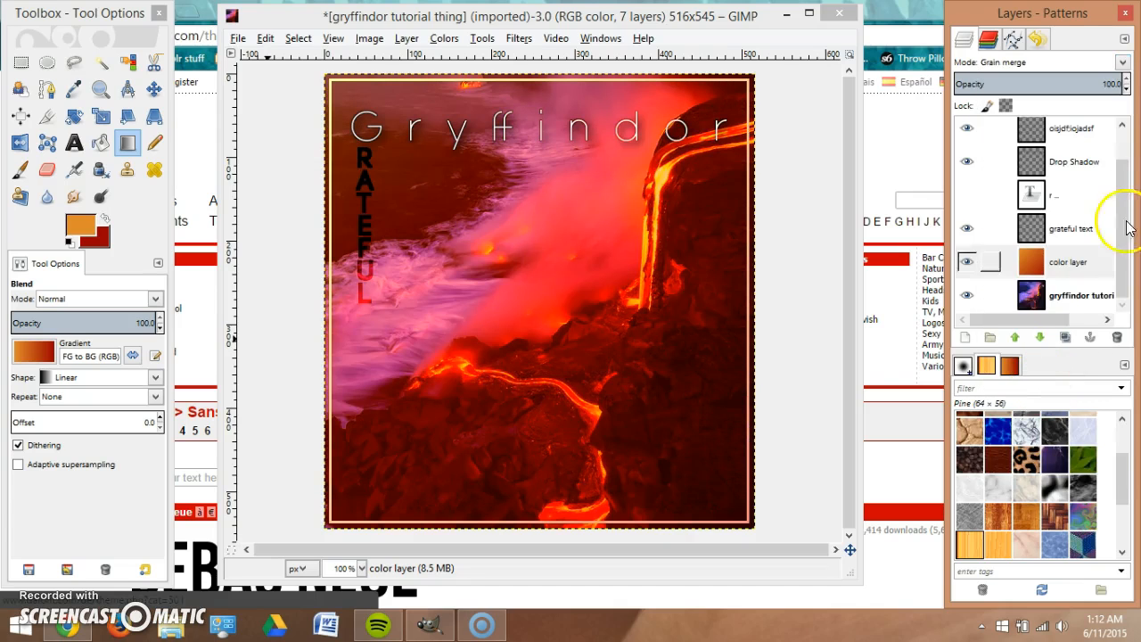
pyautogui.click(1124, 64)
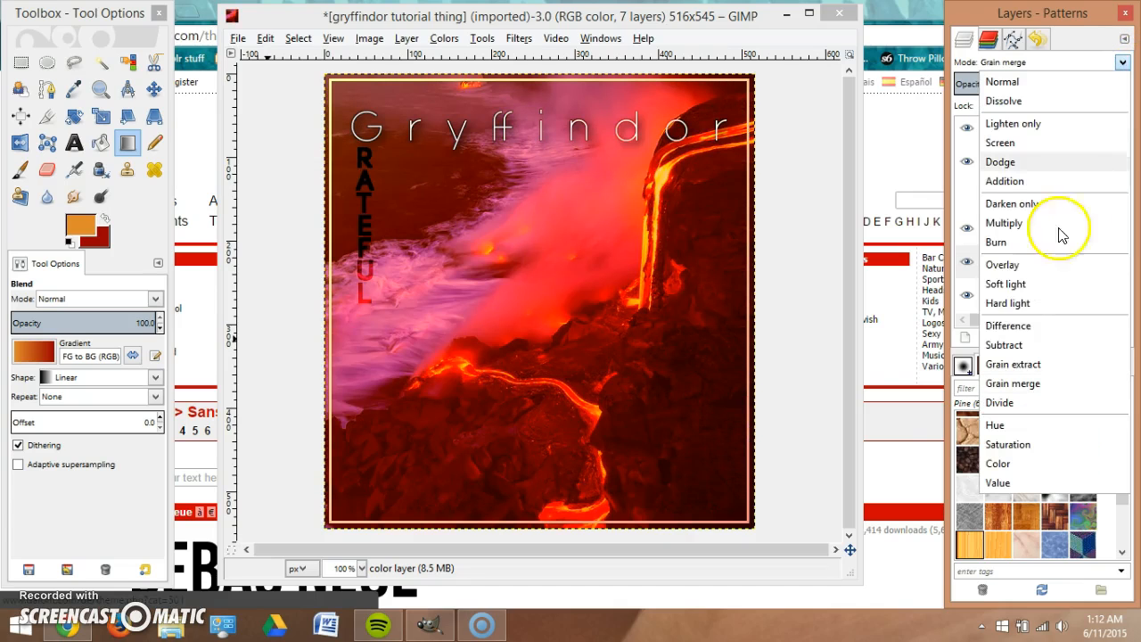
pyautogui.click(1043, 305)
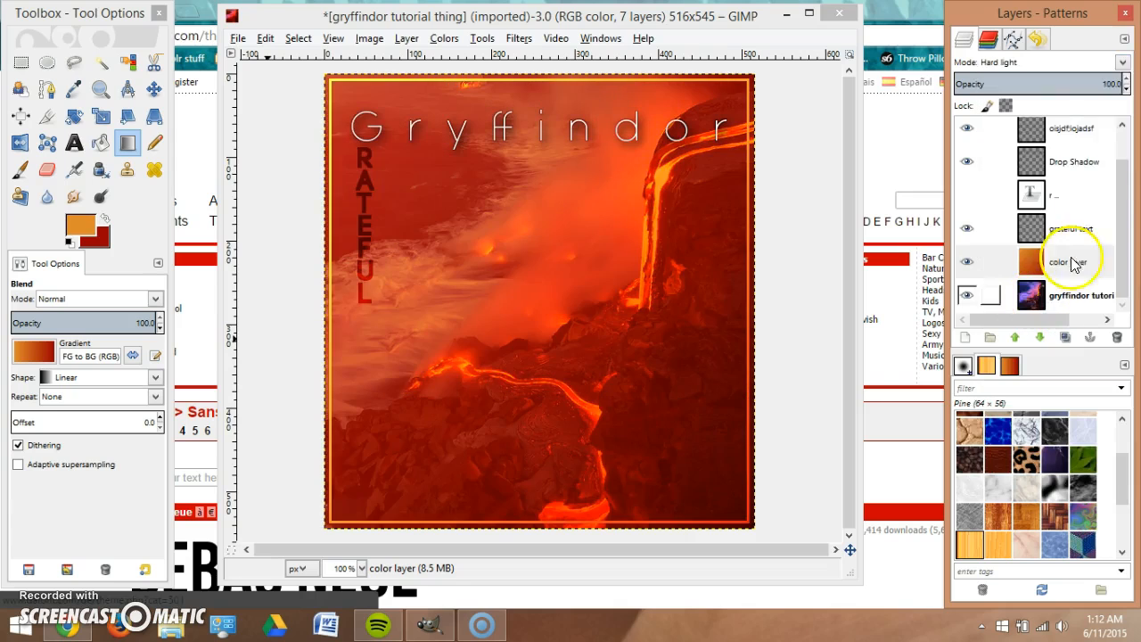
pyautogui.click(1124, 65)
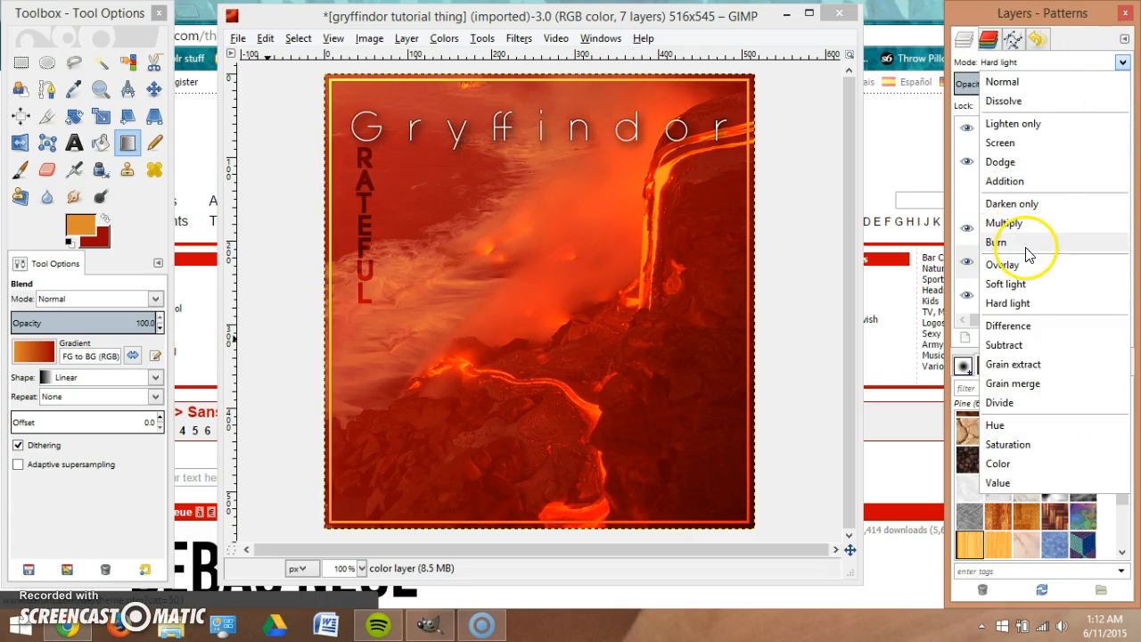
pyautogui.click(1029, 243)
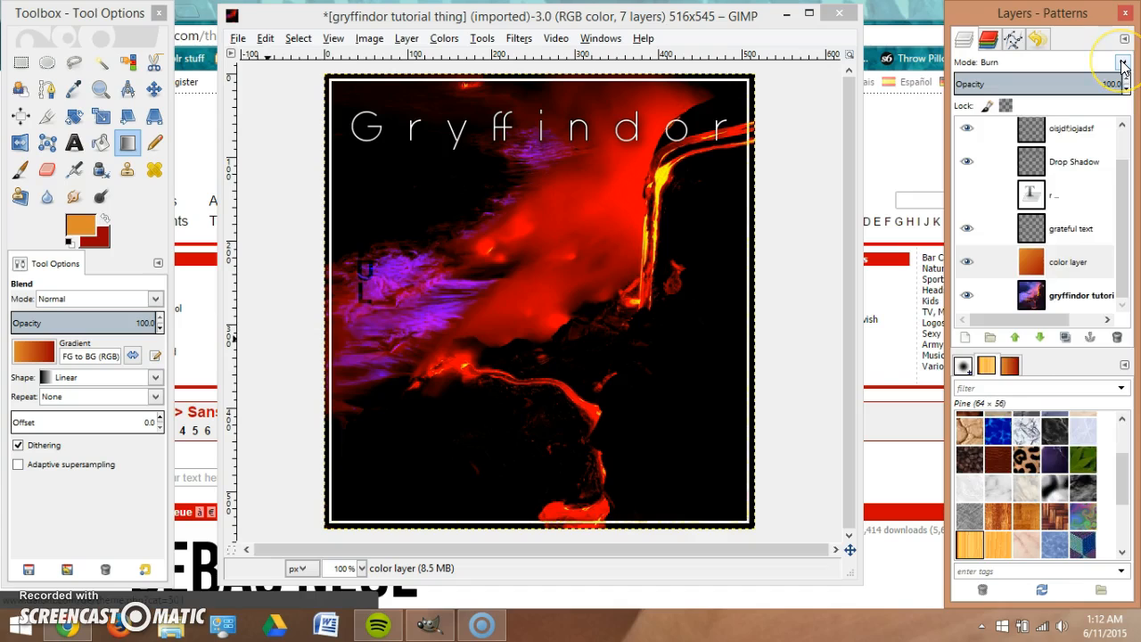
pyautogui.click(1122, 64)
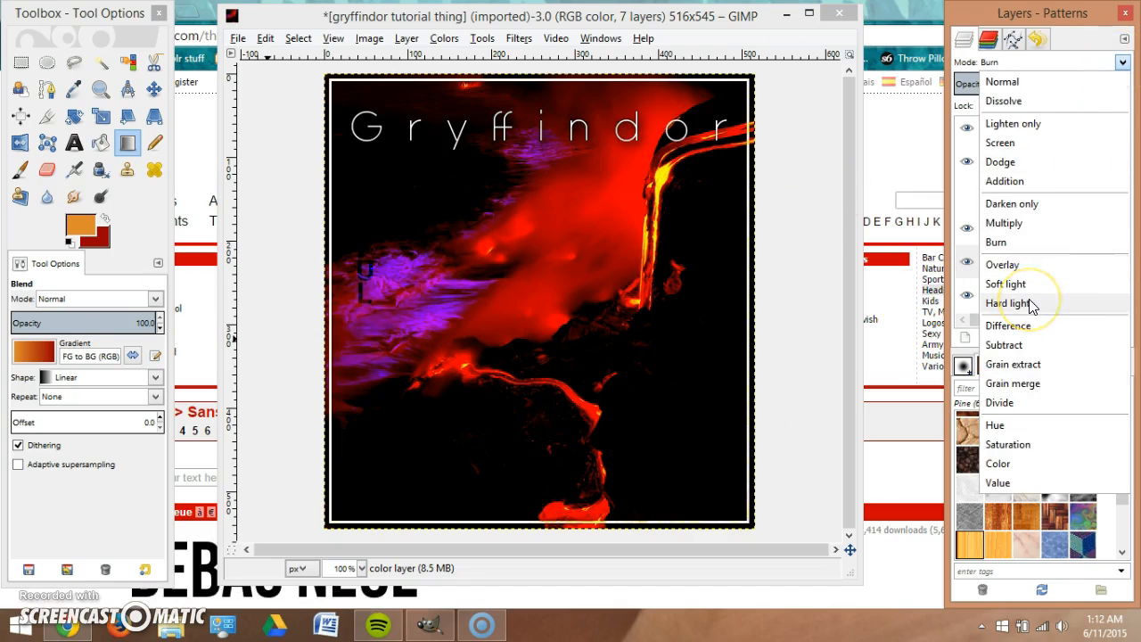
pyautogui.click(1034, 265)
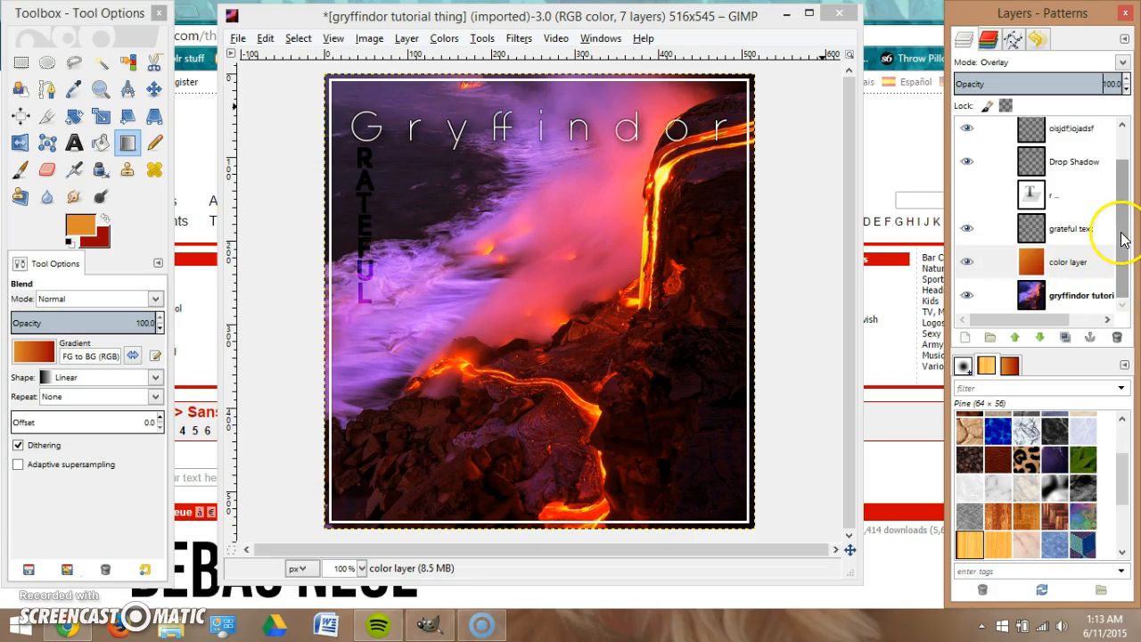
pyautogui.scroll(1, 1116, 233)
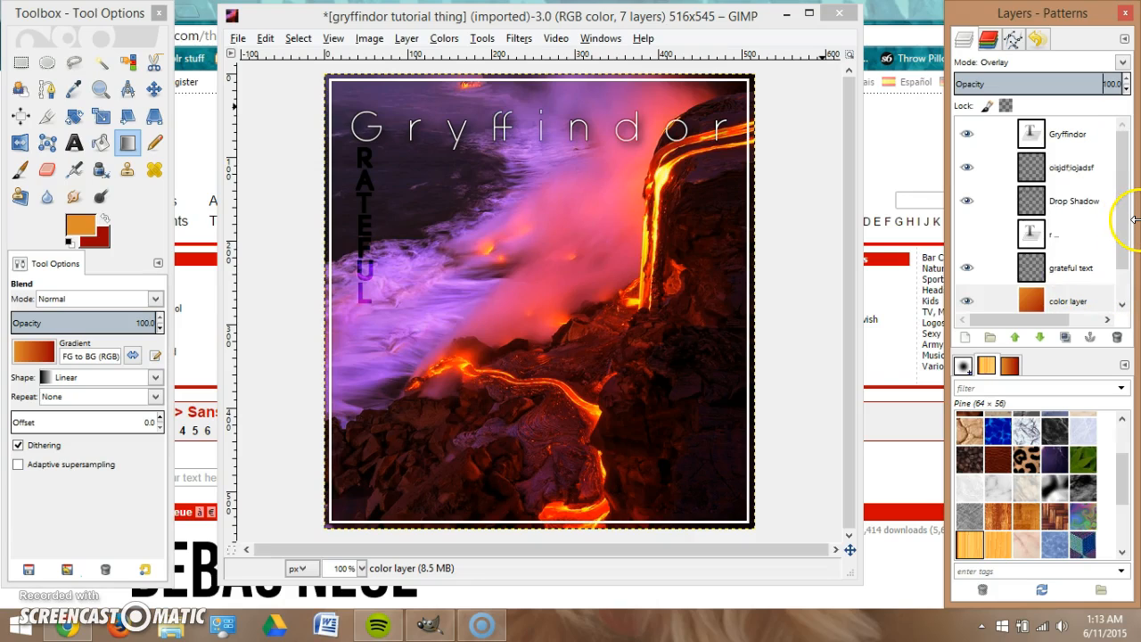
pyautogui.scroll(-1, 1090, 229)
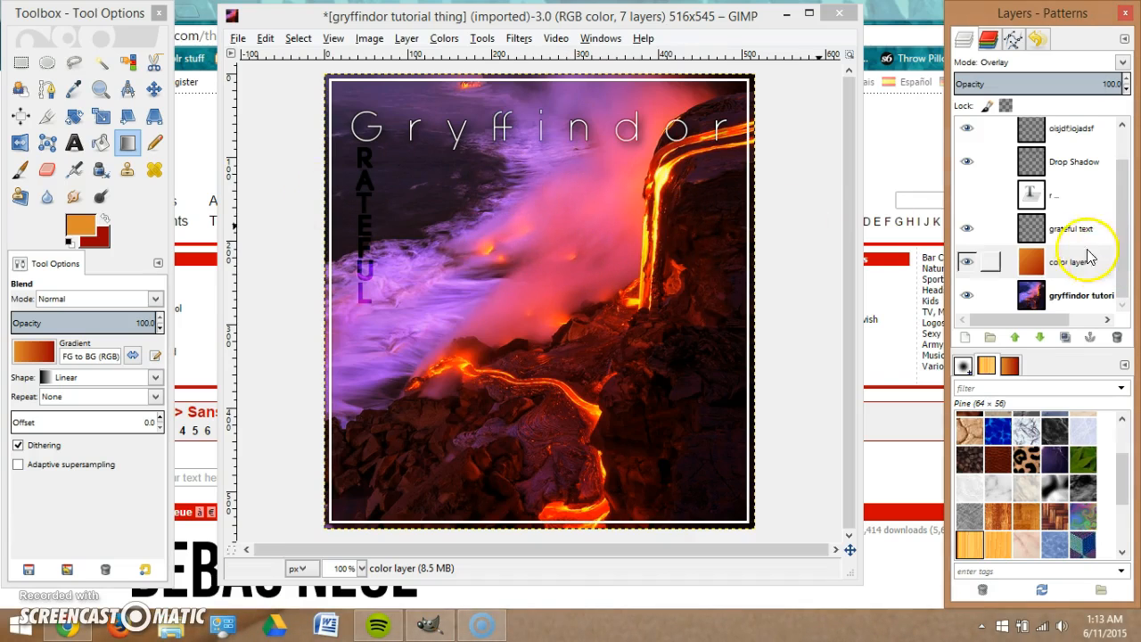
# Select the GRATEFUL letters via Alpha to Selection and apply a default Drop Shadow.
pyautogui.click(1059, 230)
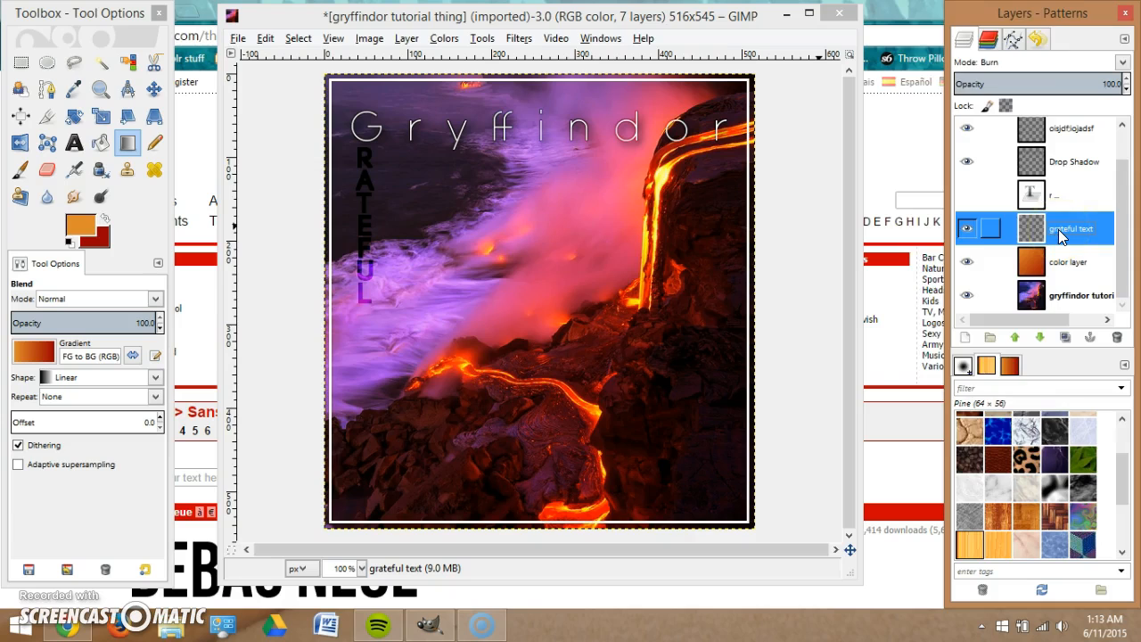
pyautogui.rightClick(1058, 229)
pyautogui.click(930, 407)
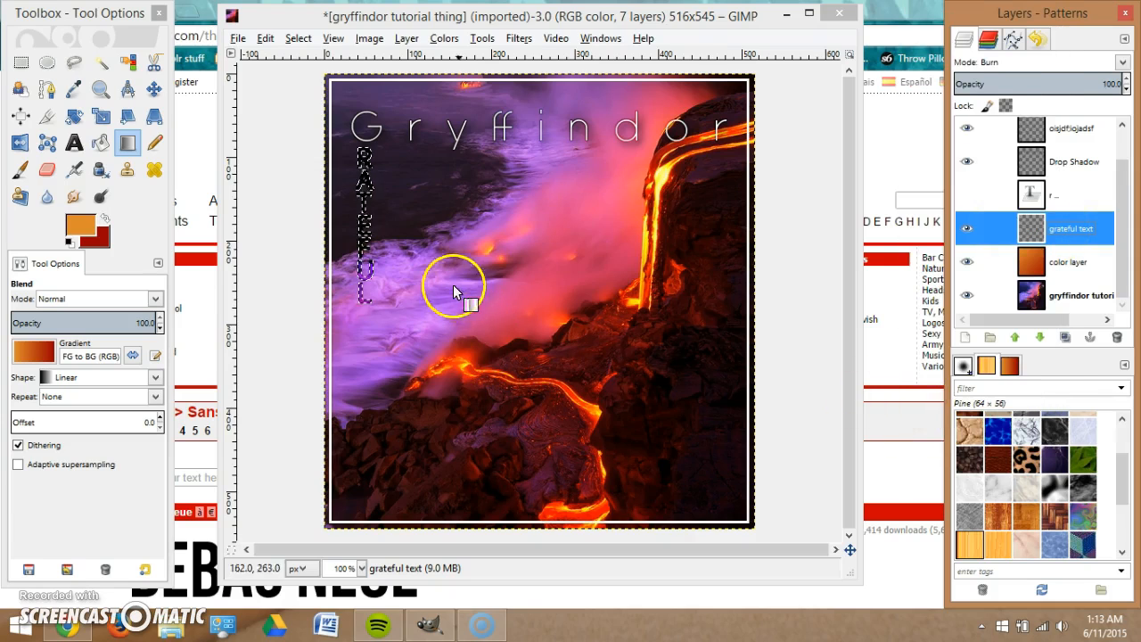
pyautogui.rightClick(350, 207)
pyautogui.moveTo(435, 291)
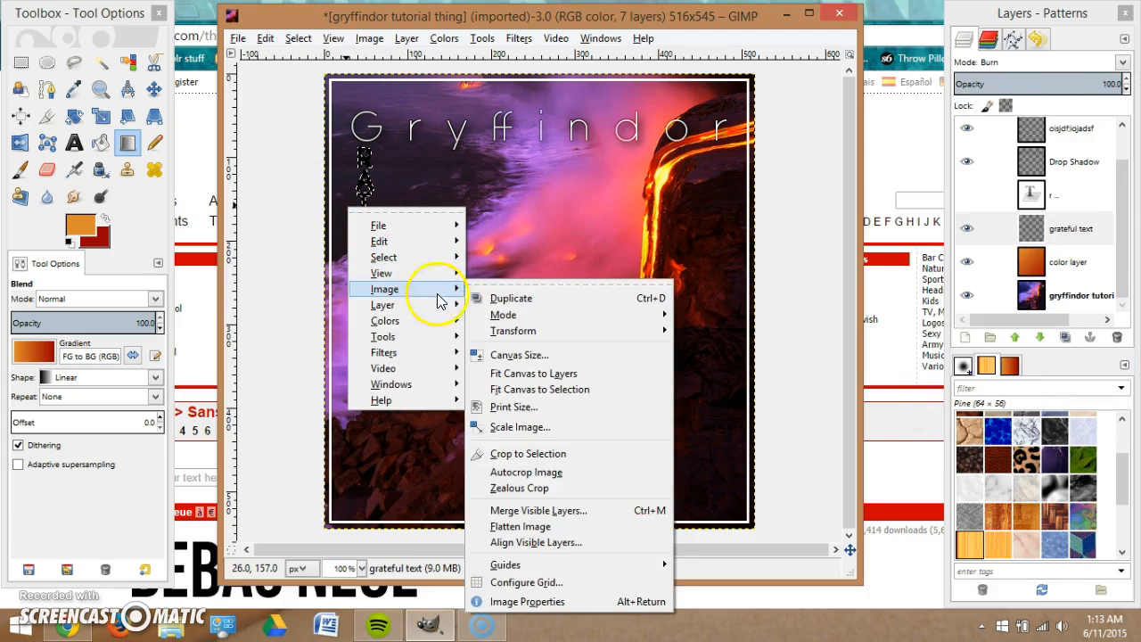
pyautogui.moveTo(419, 353)
pyautogui.moveTo(638, 344)
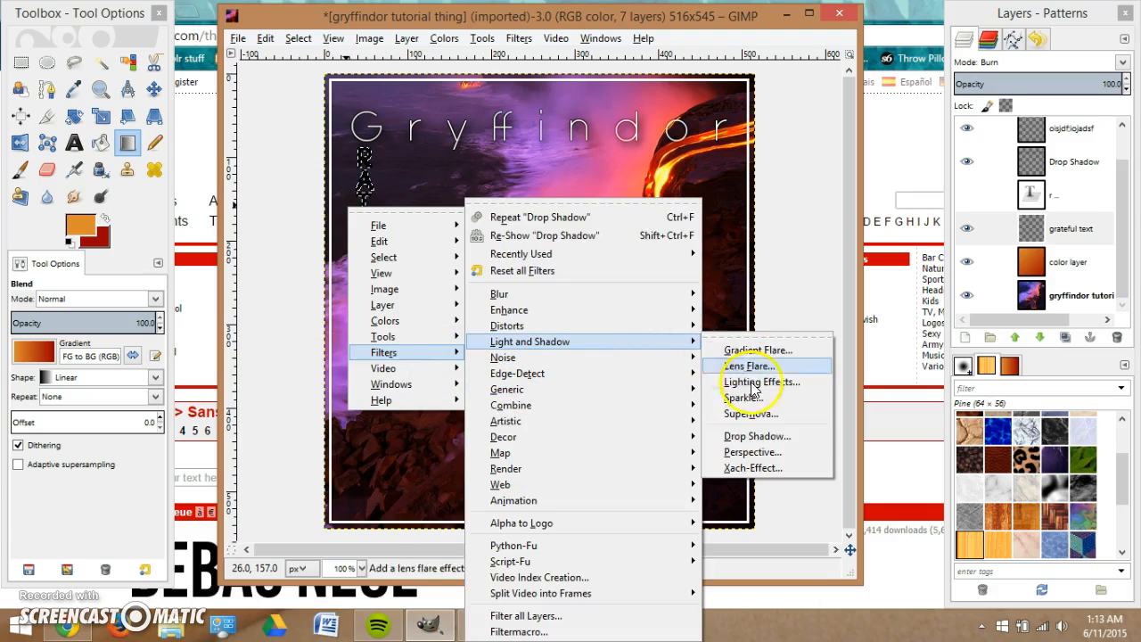
pyautogui.click(765, 437)
pyautogui.click(616, 452)
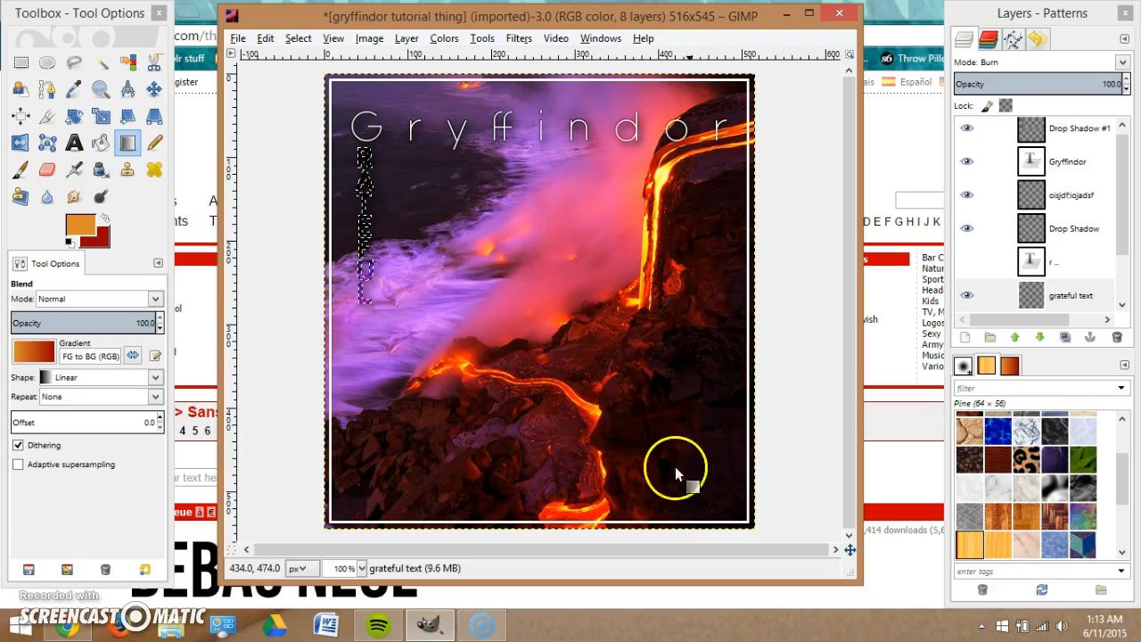
# Clear the selection and move Drop Shadow #1 beneath the grateful text layer.
pyautogui.rightClick(367, 194)
pyautogui.moveTo(426, 246)
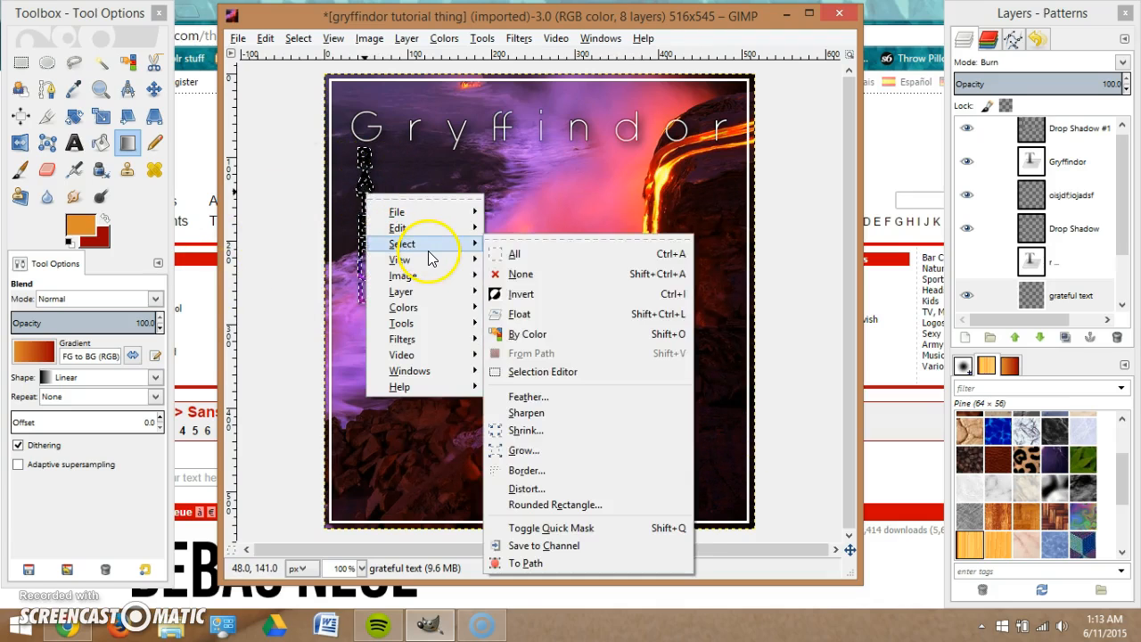
pyautogui.click(520, 273)
pyautogui.moveTo(1081, 140); pyautogui.dragTo(1063, 277)
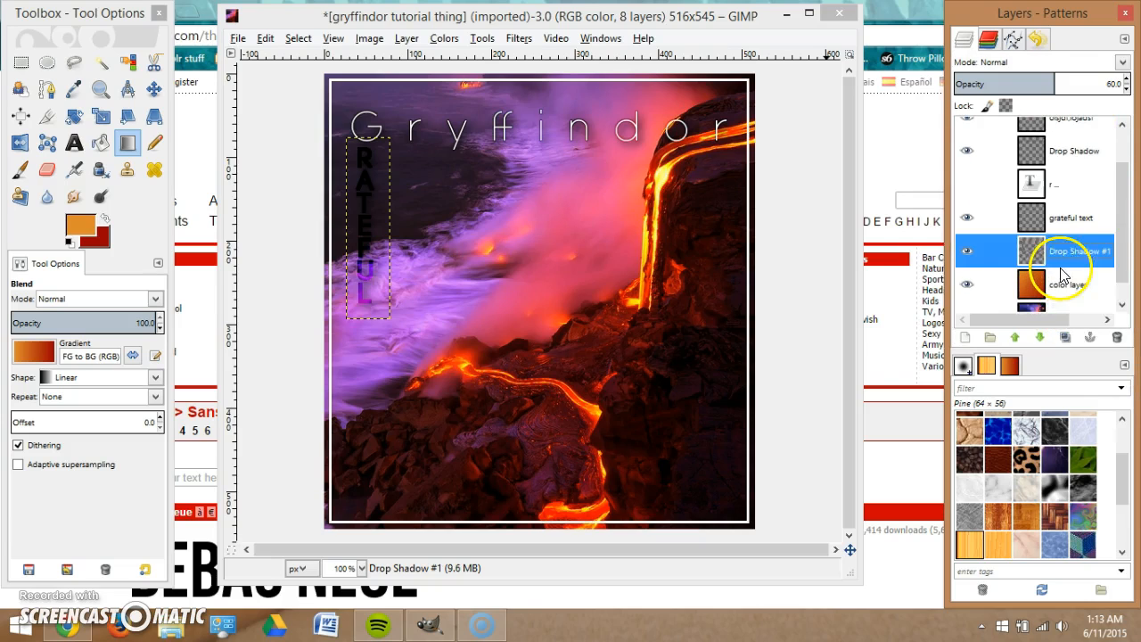
pyautogui.click(966, 252)
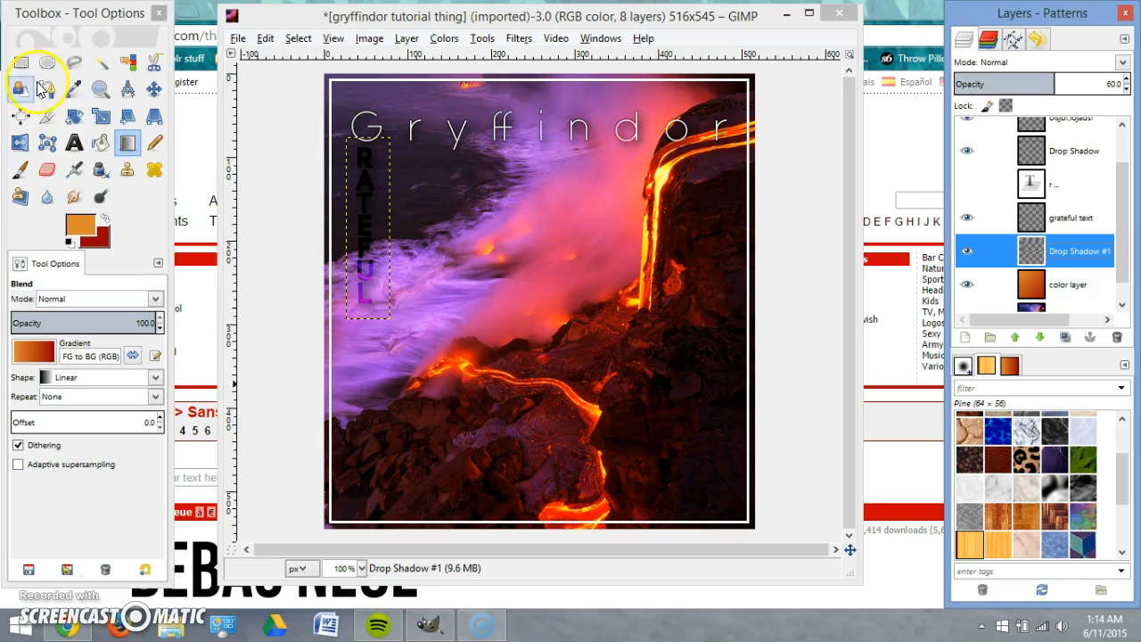
pyautogui.click(1057, 217)
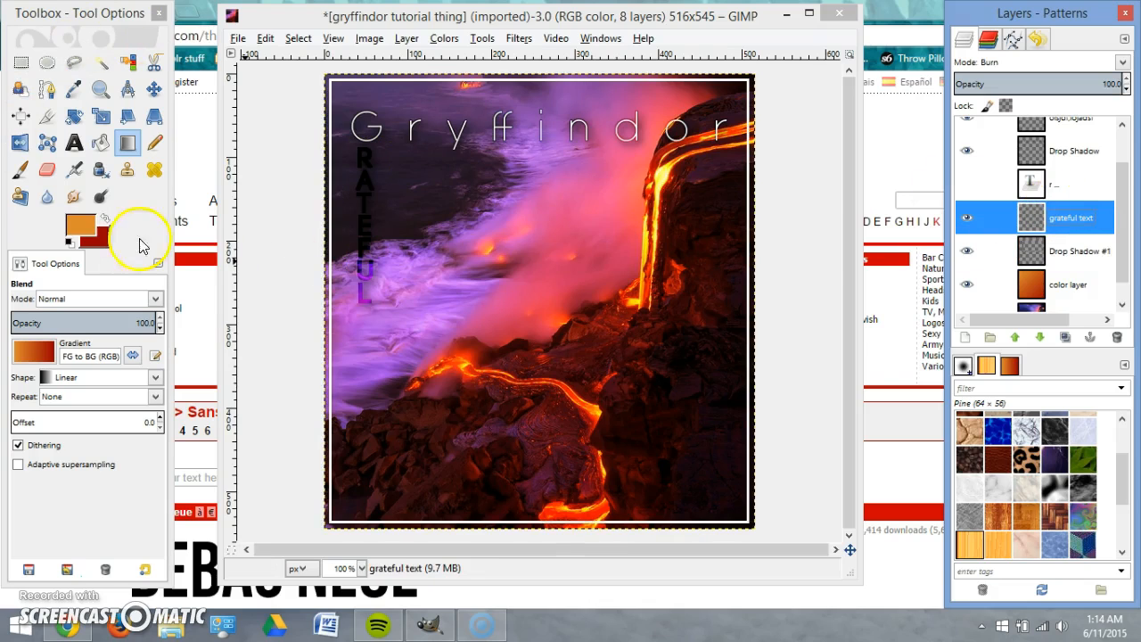
pyautogui.click(101, 116)
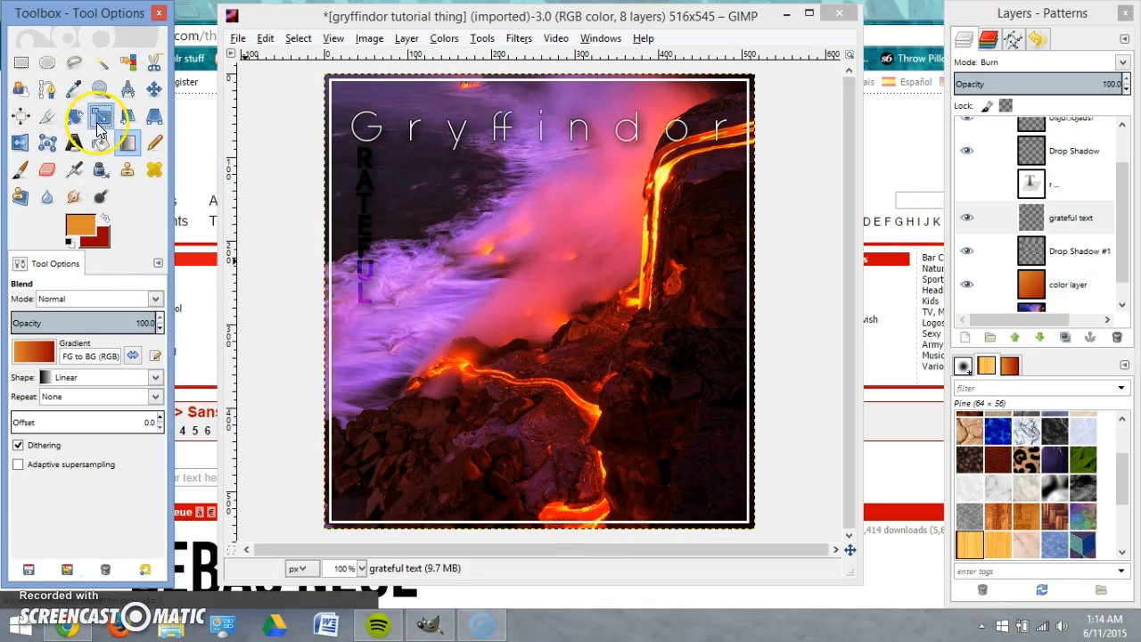
pyautogui.click(375, 276)
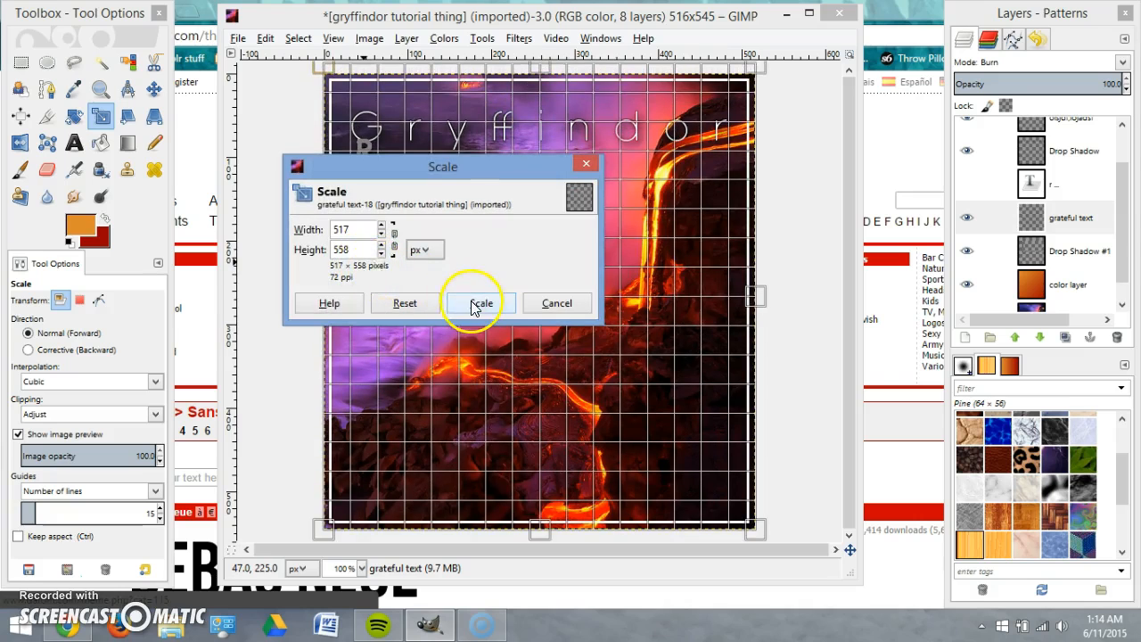
pyautogui.click(556, 303)
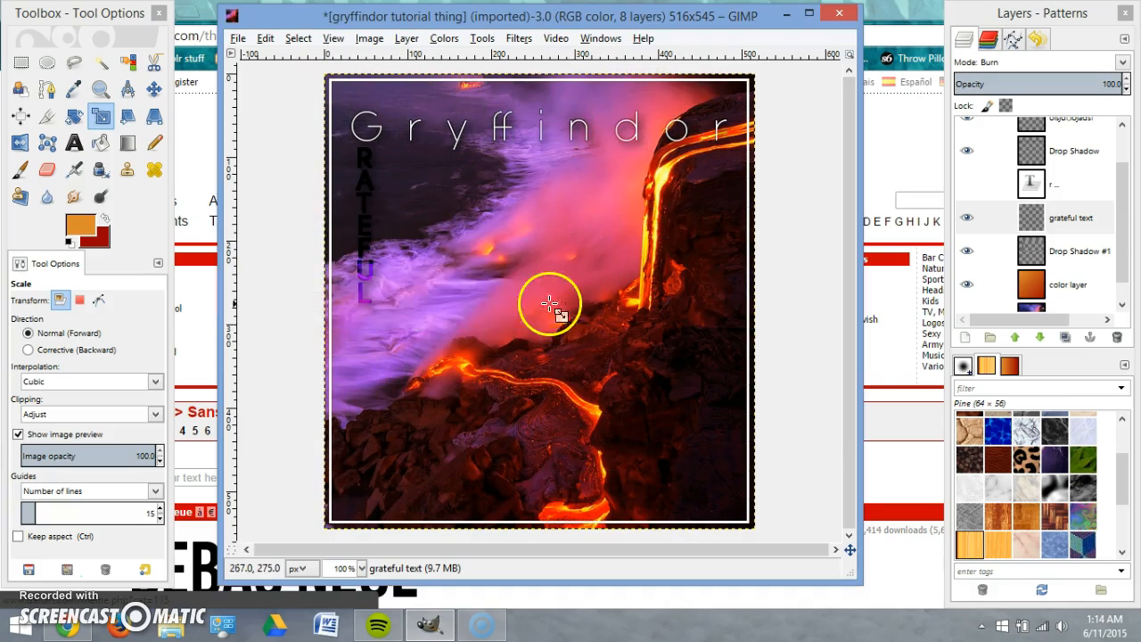
pyautogui.moveTo(367, 305); pyautogui.dragTo(446, 451)
pyautogui.click(465, 303)
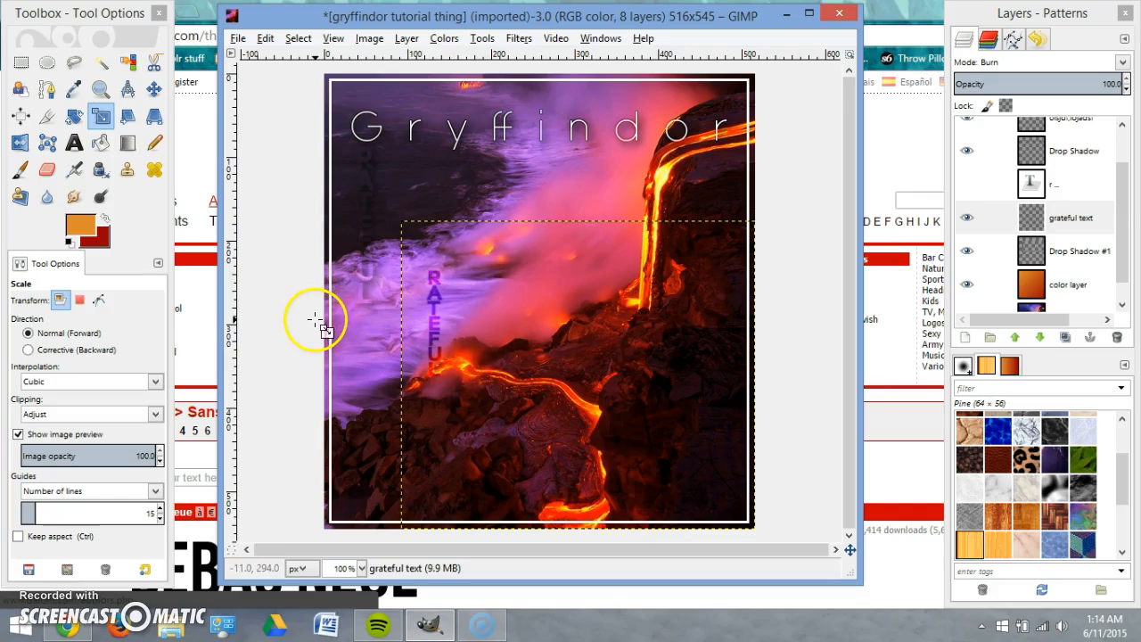
pyautogui.hotkey('ctrl', 'z')
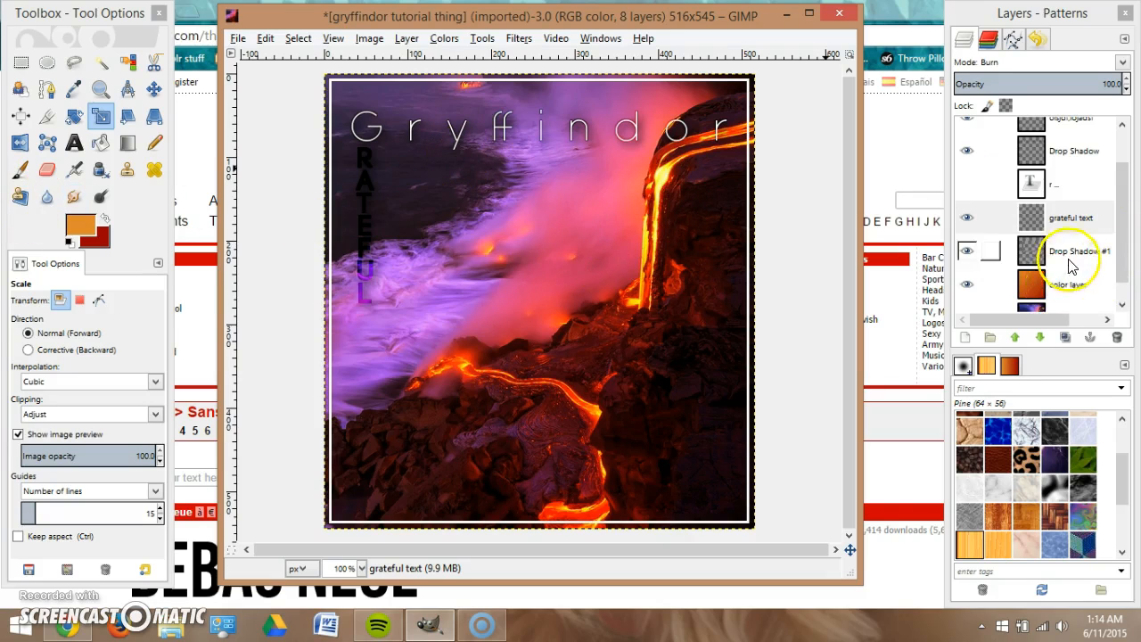
pyautogui.scroll(2, 1092, 245)
pyautogui.scroll(-3, 1082, 229)
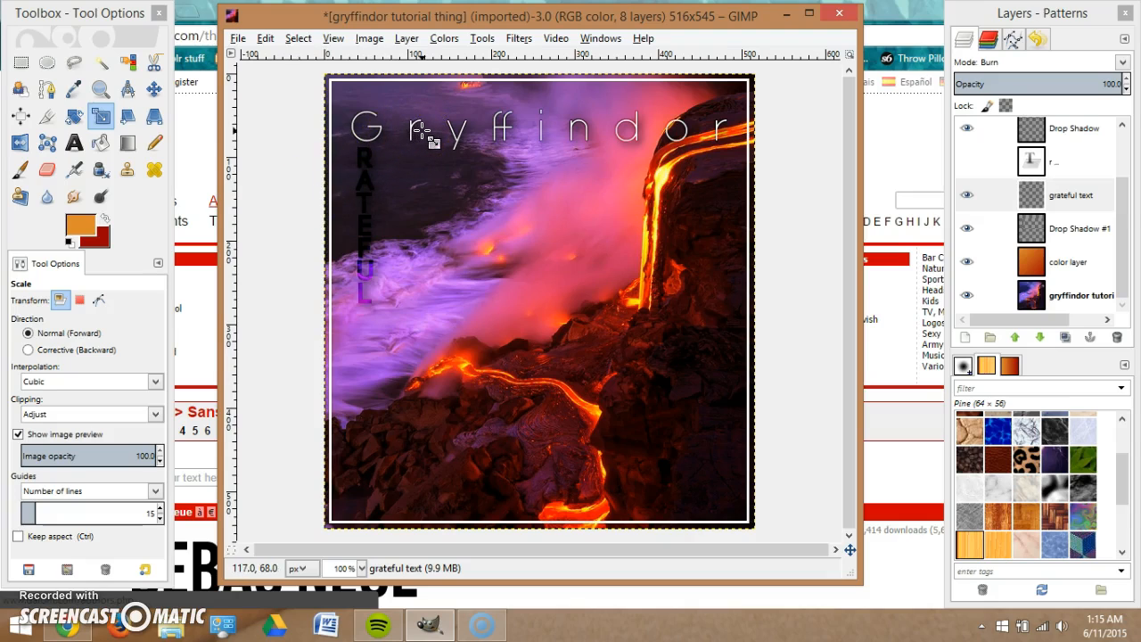
pyautogui.scroll(2, 1074, 236)
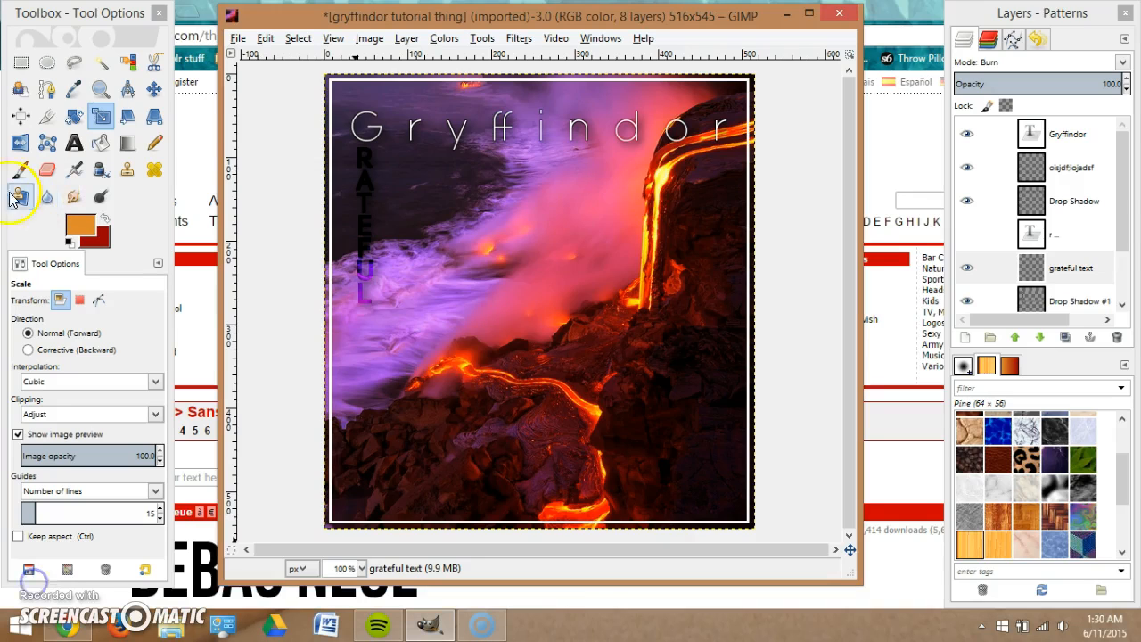
# Save the project as gryffindor tutorial thing.xcf.
pyautogui.click(242, 39)
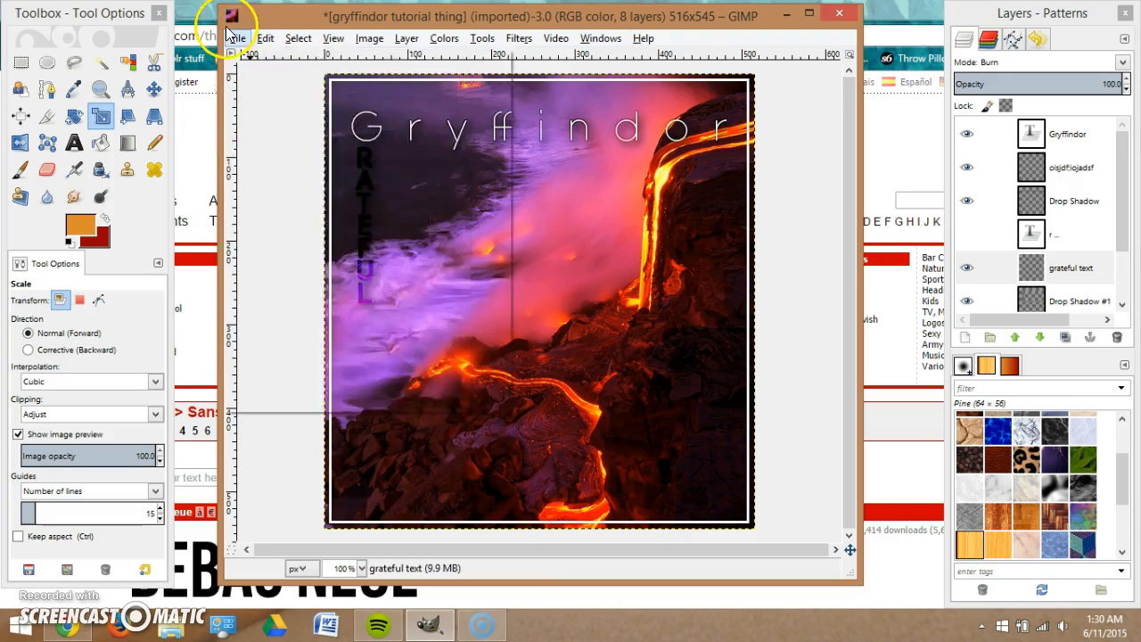
pyautogui.click(262, 172)
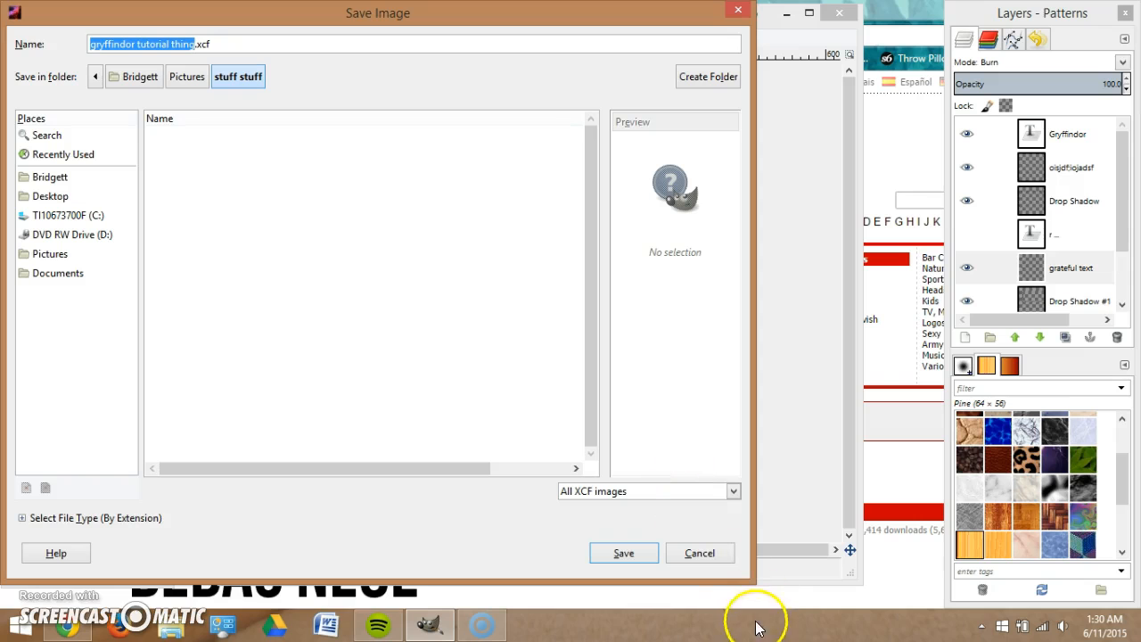
pyautogui.click(606, 553)
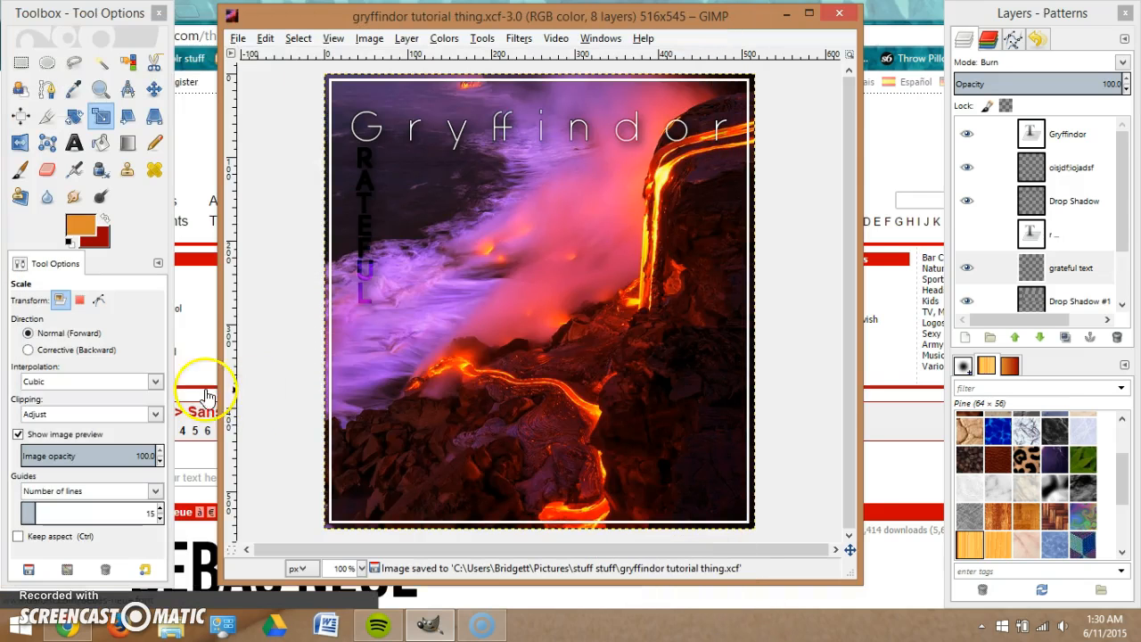
# Export the image as gryffindor tutorial thing.png with the default PNG options.
pyautogui.click(237, 39)
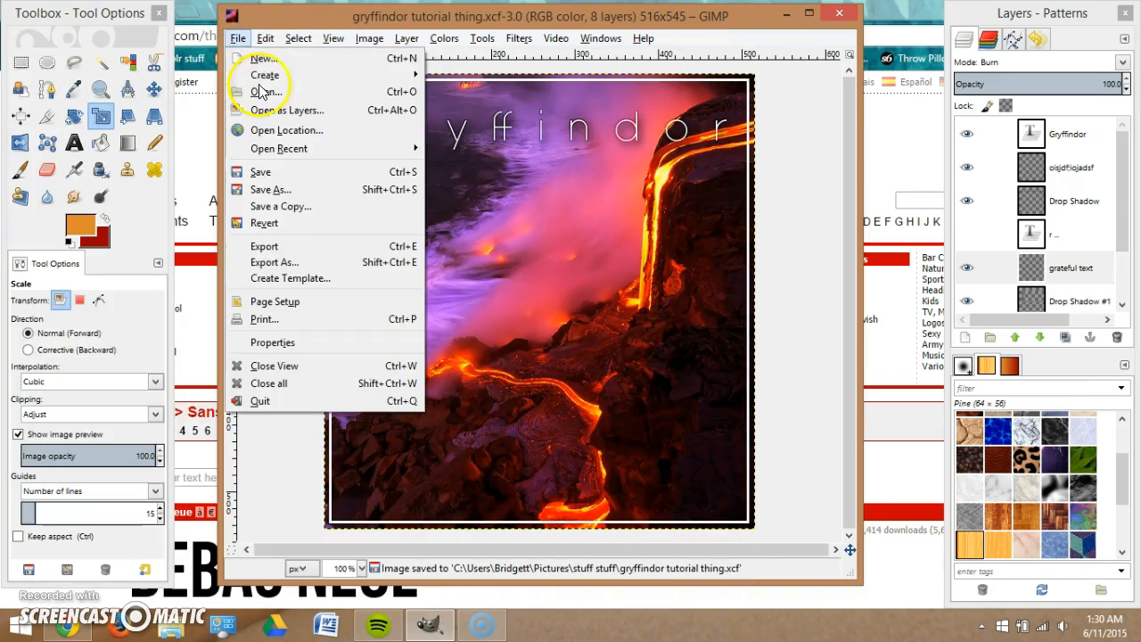
pyautogui.click(319, 248)
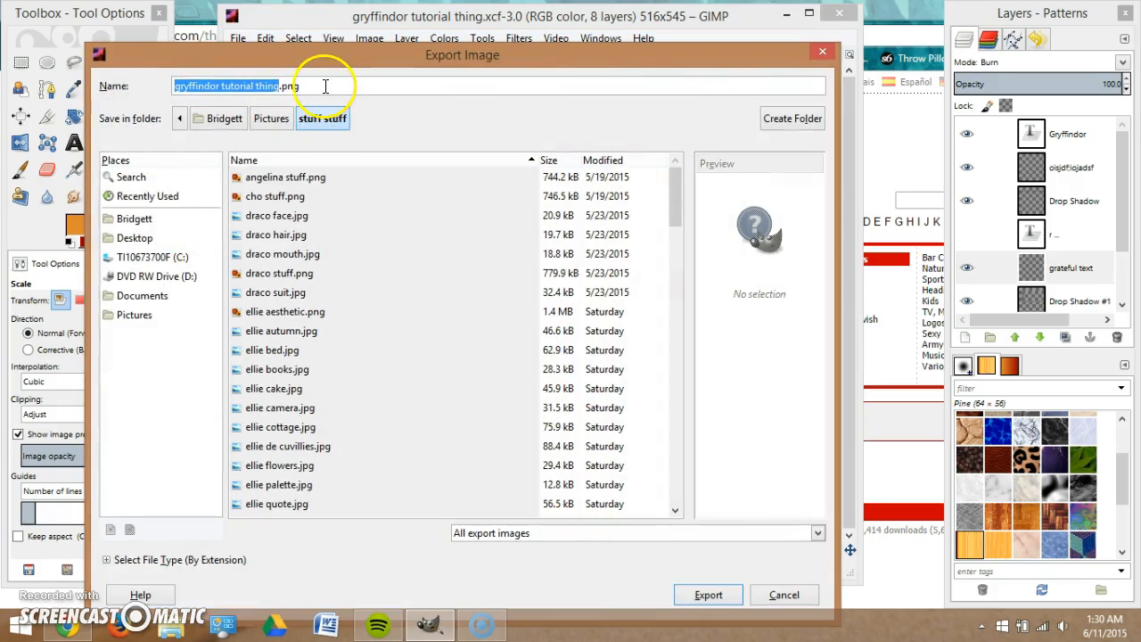
pyautogui.click(706, 595)
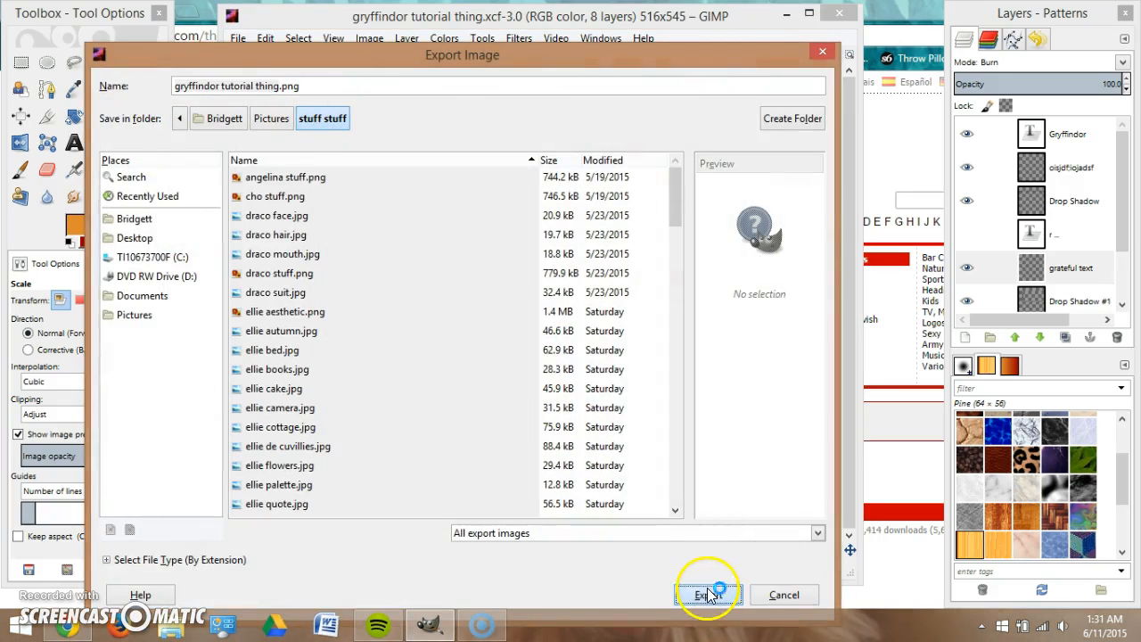
pyautogui.click(576, 470)
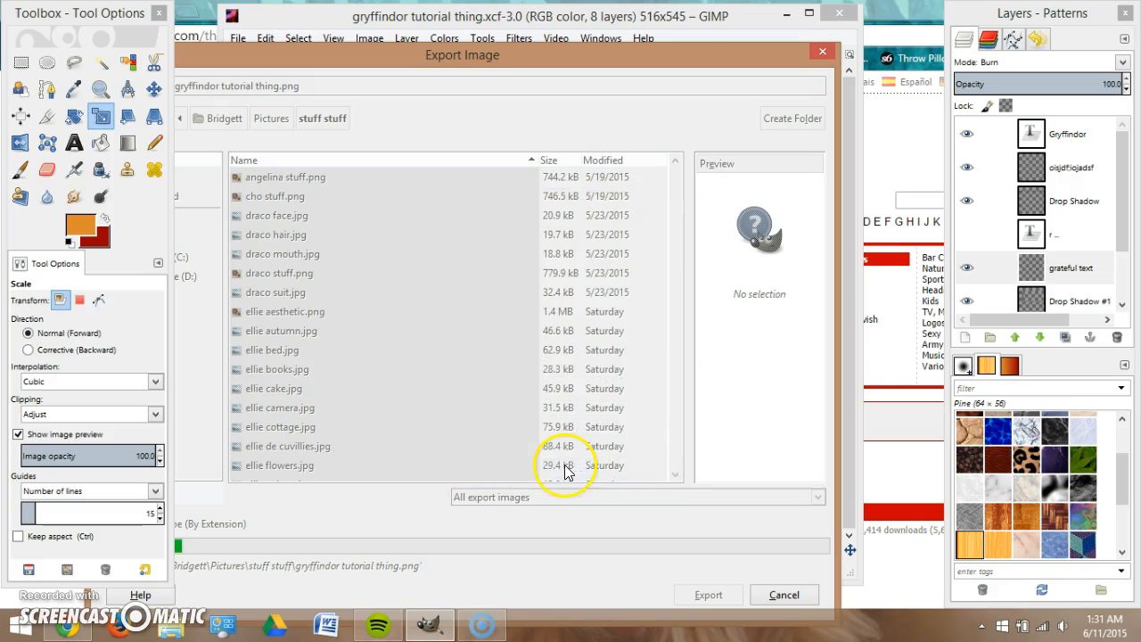